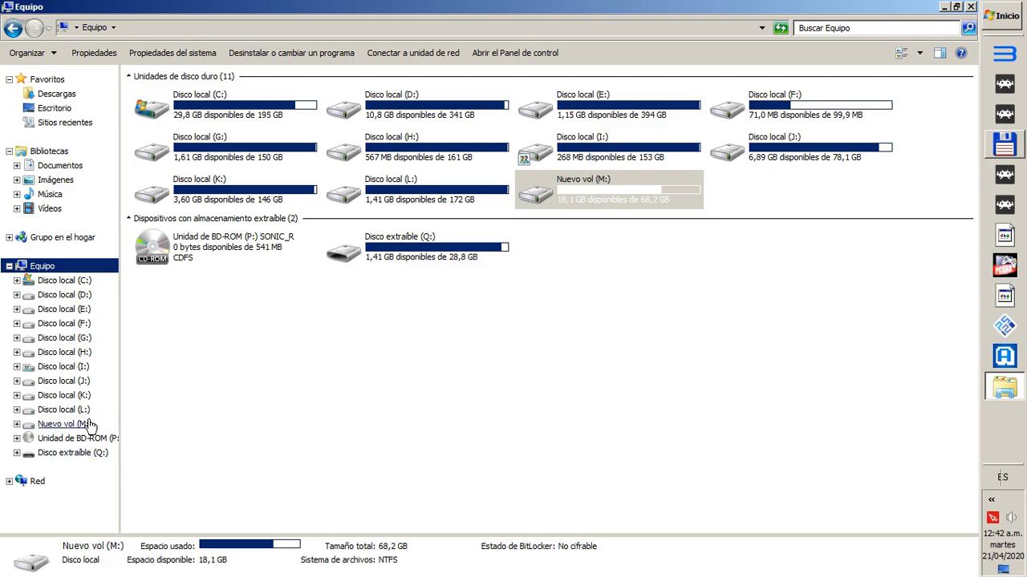
Open the DATA folder inside M:\TEMP\FLYCAST to review the BIOS files it holds
left_click(62, 424)
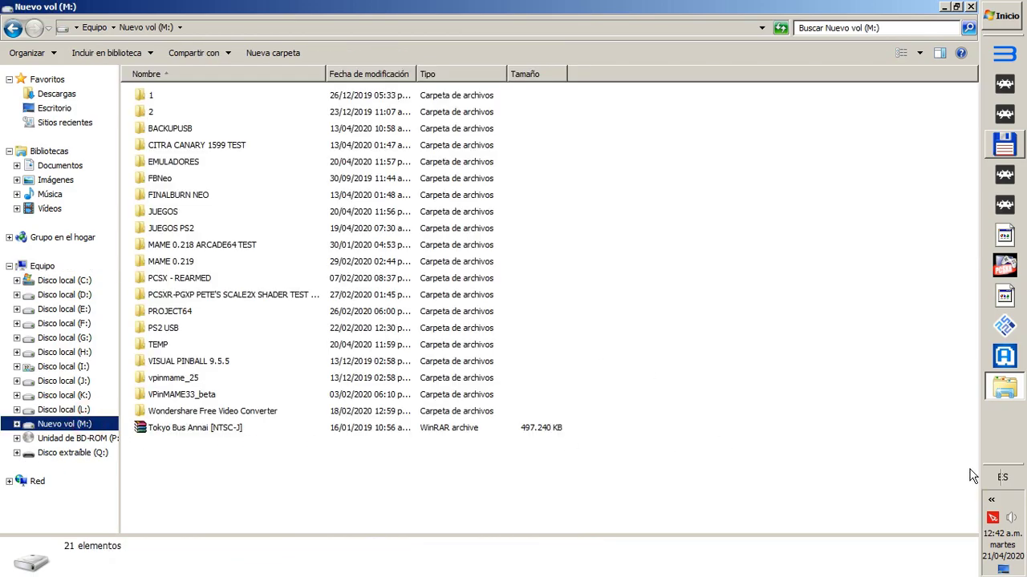
double_click(158, 346)
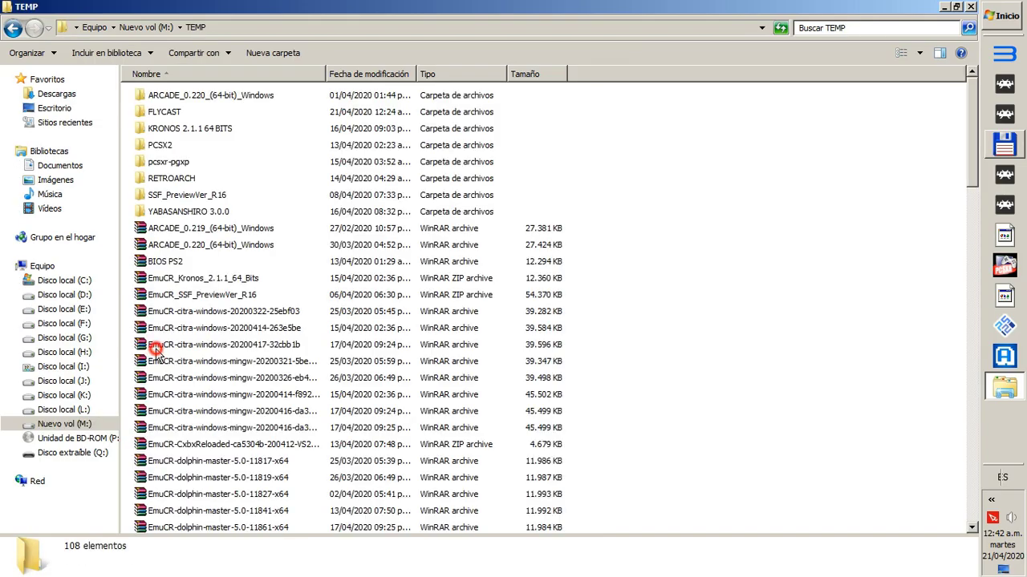
double_click(153, 113)
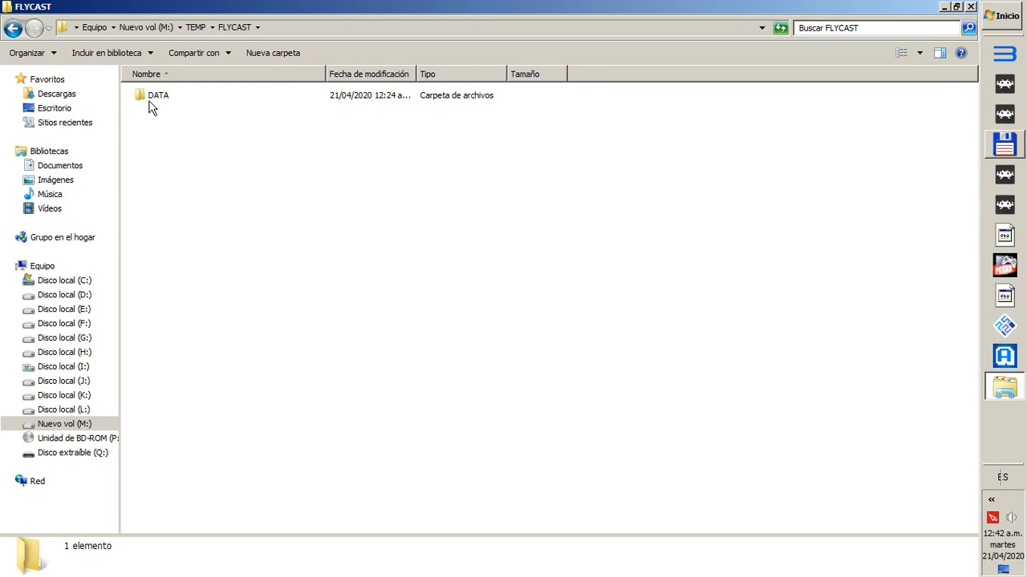
double_click(163, 100)
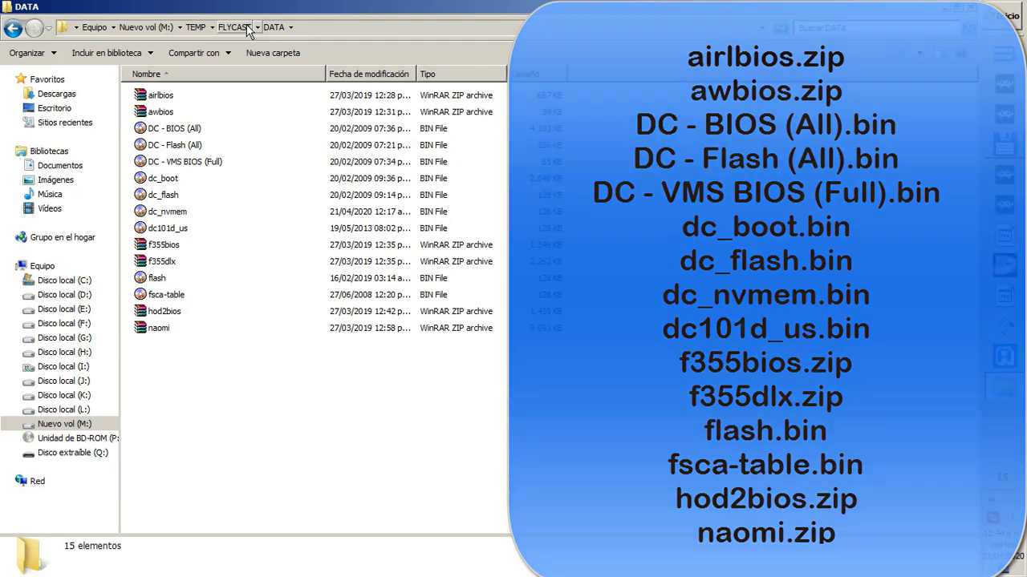
Extract the EmuCR-flycast-win_x64-fast-3660cf49f4aa0006a7cefff81667edd8f7ed57cc archive in TEMP into a subfolder of the same name
left_click(244, 26)
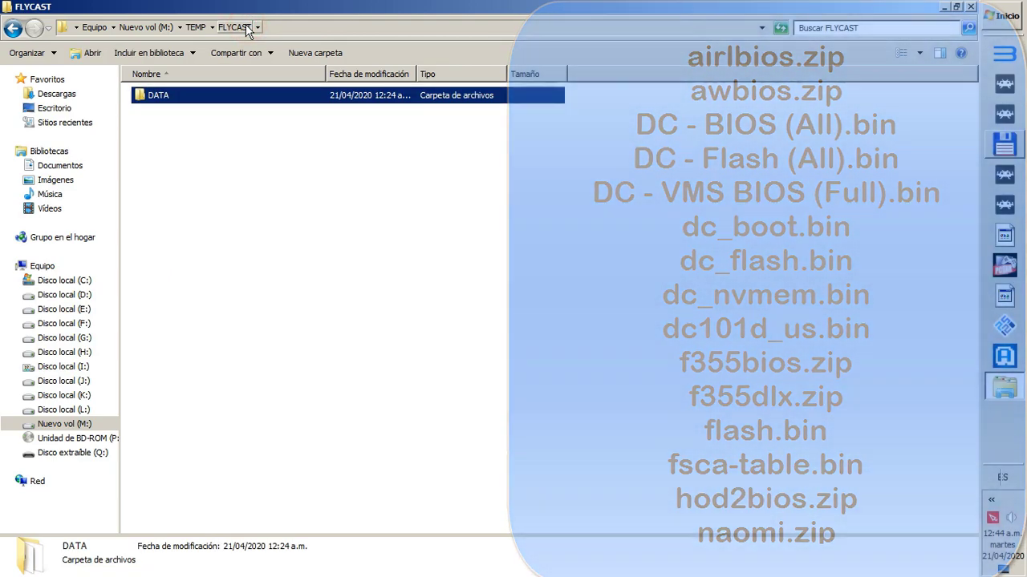
left_click(191, 28)
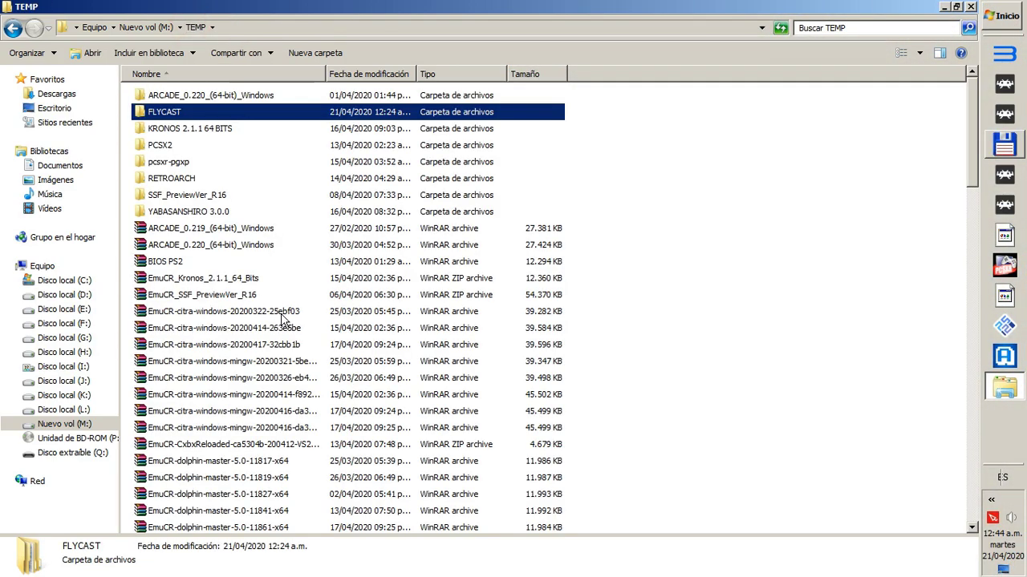
left_click(276, 412)
scroll(275, 413, "down", 6)
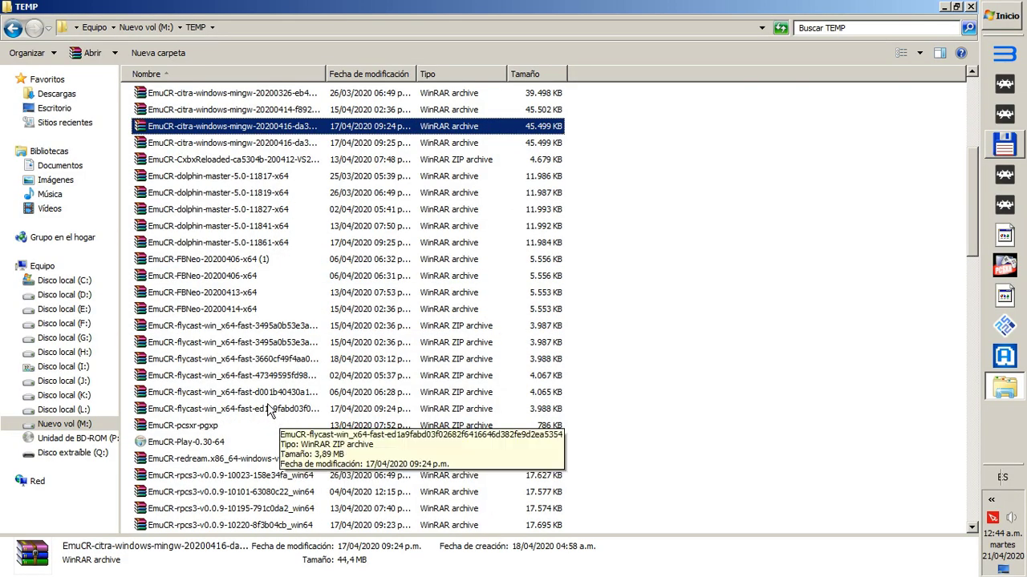
left_click(270, 362)
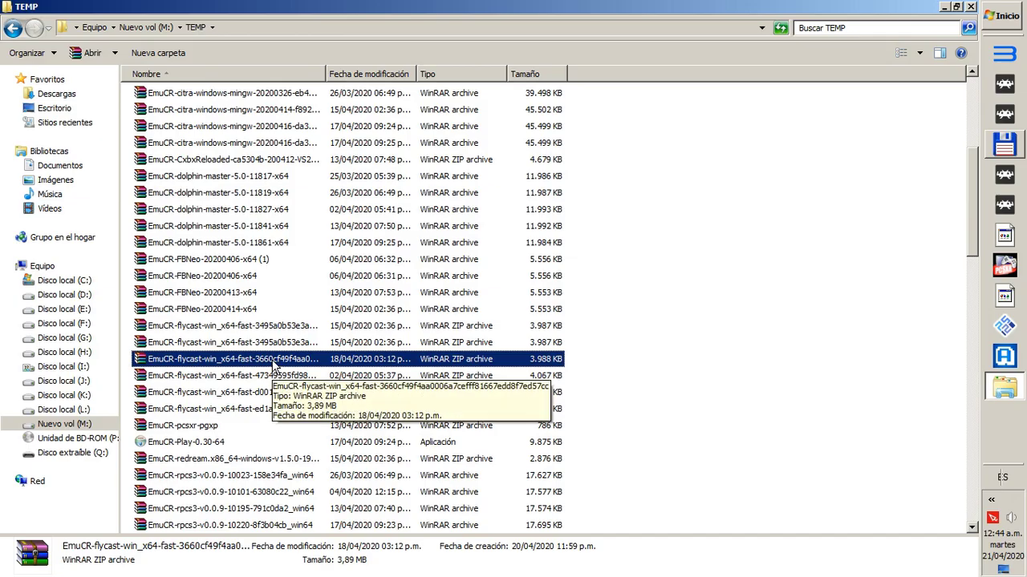
right_click(277, 362)
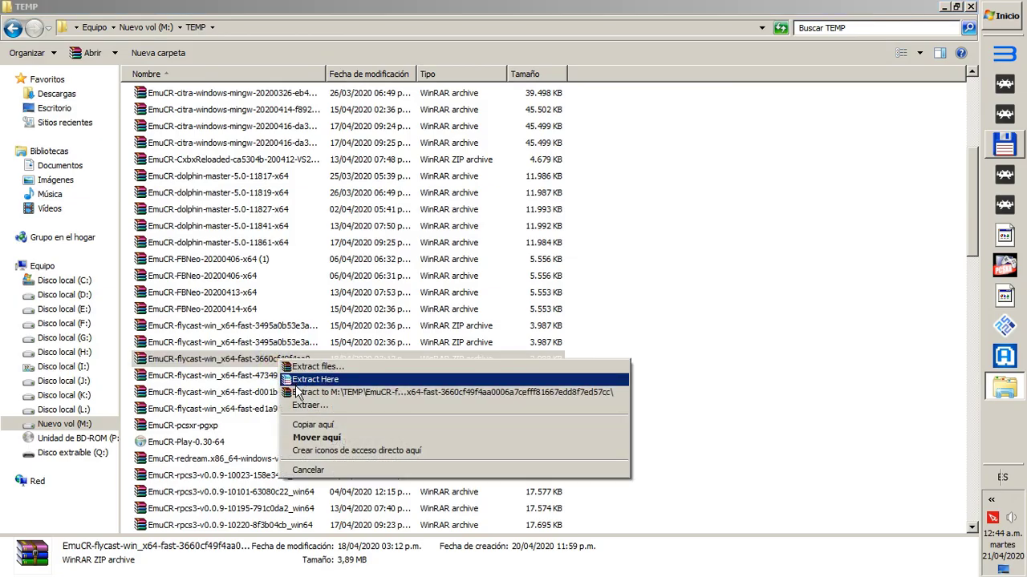
left_click(328, 394)
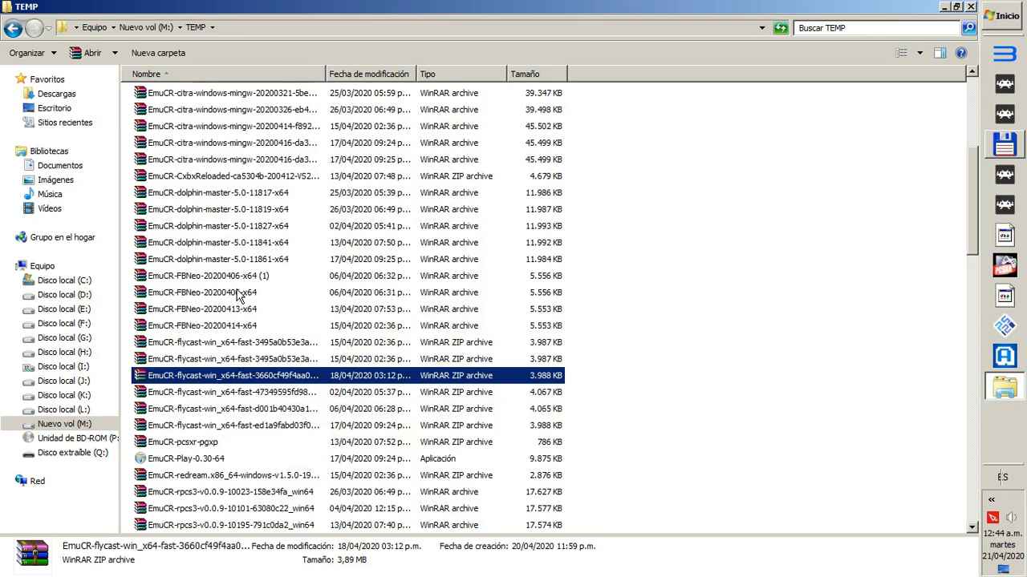
Extract the same flycast 3660cf49 archive with M:\TEMP\FLYCAST as the destination path
right_click(274, 374)
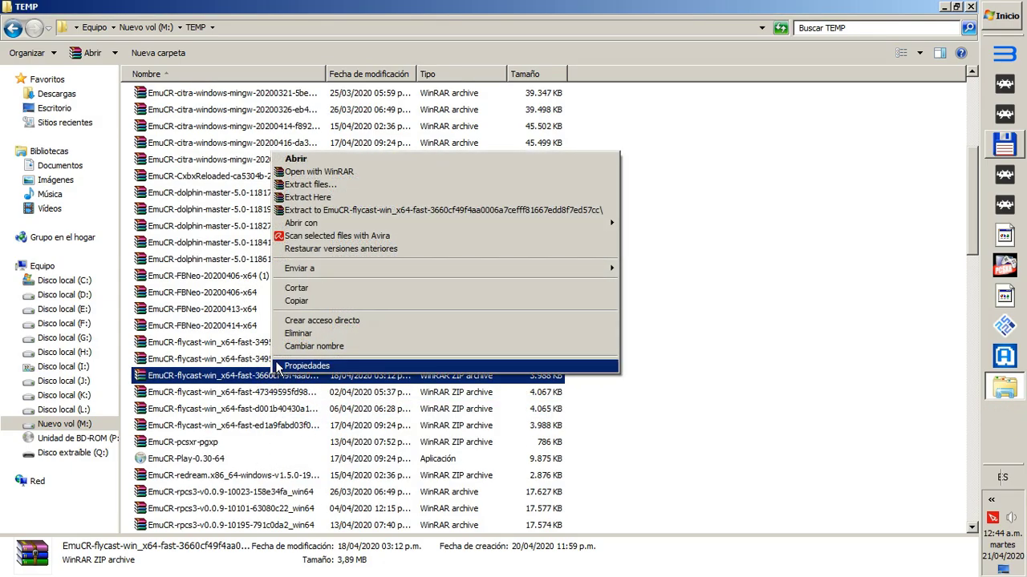
left_click(344, 188)
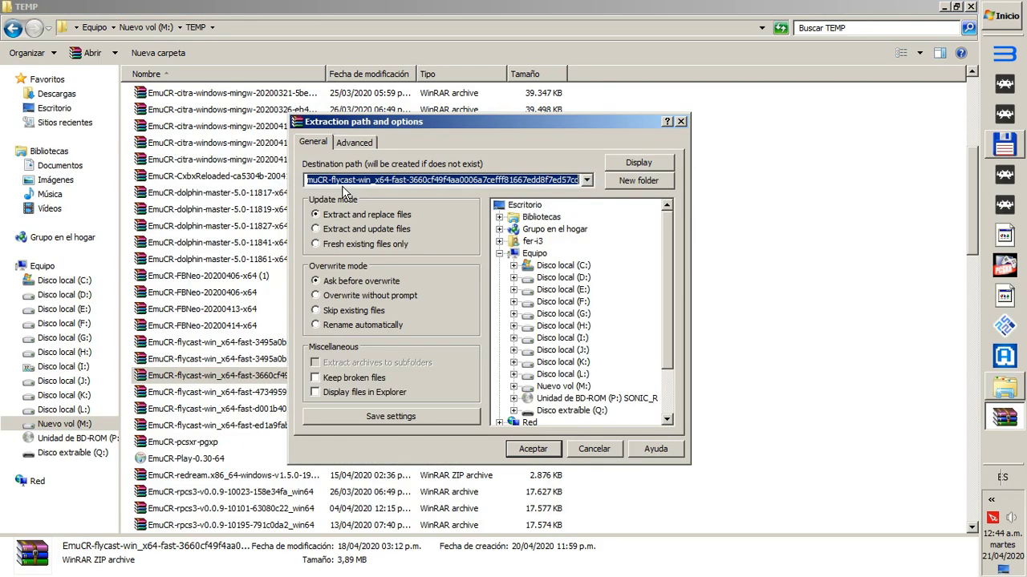
double_click(579, 387)
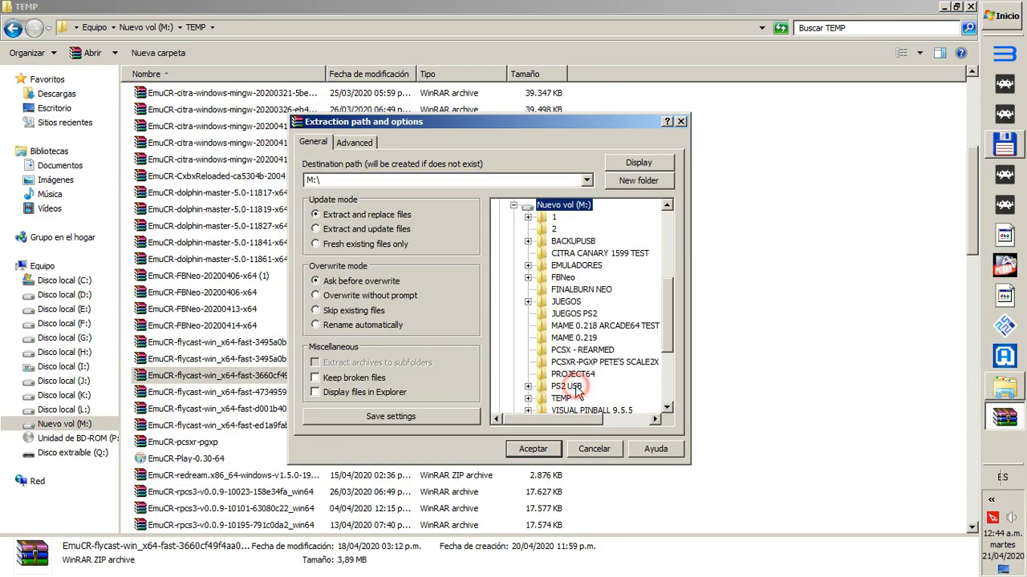
left_click(563, 400)
double_click(564, 400)
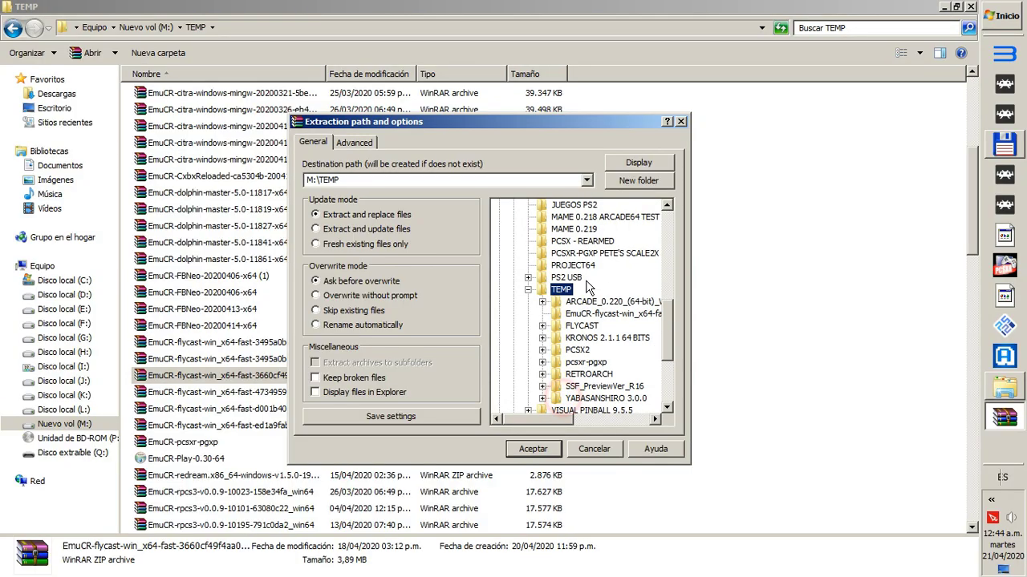
left_click(585, 327)
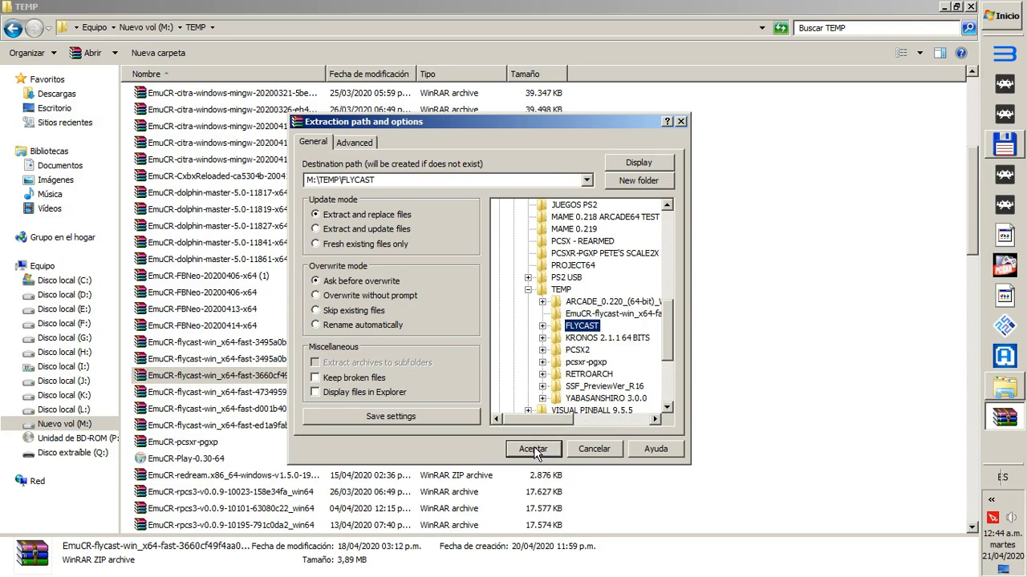
left_click(534, 449)
Launch the extracted flycast-win_x64-fast application from the FLYCAST folder and maximize its window
scroll(477, 417, "up", 6)
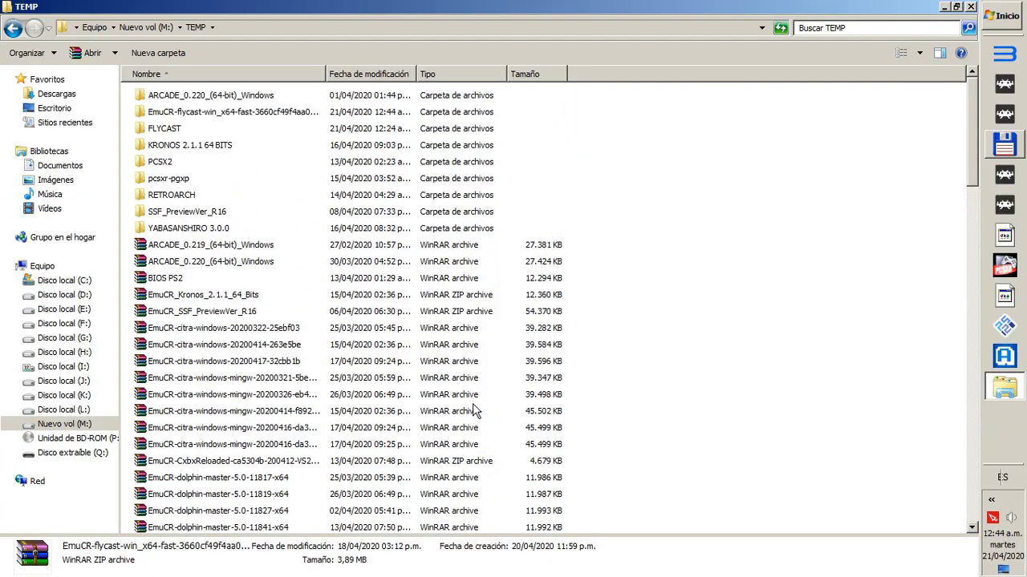
double_click(185, 133)
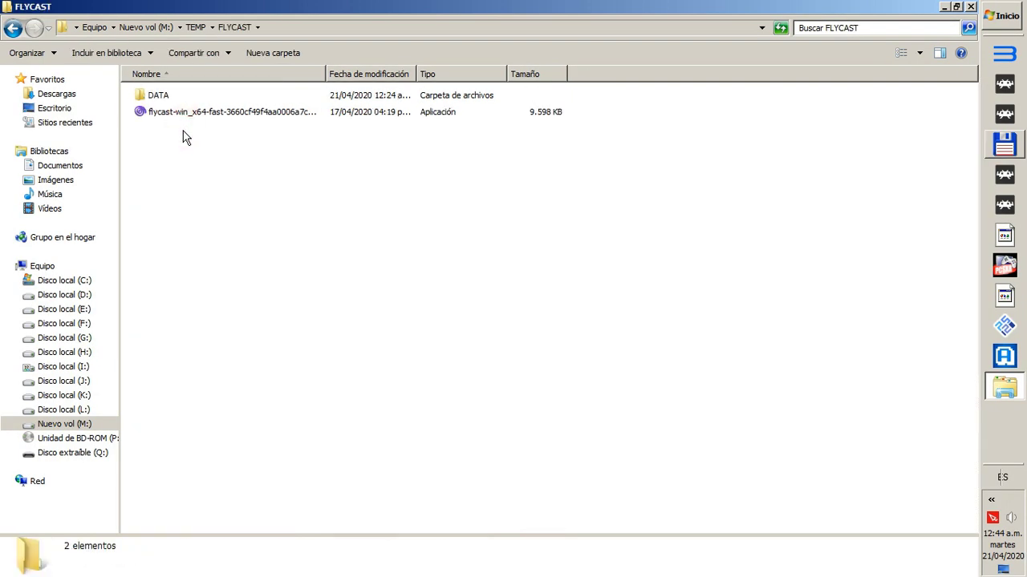
left_click(217, 113)
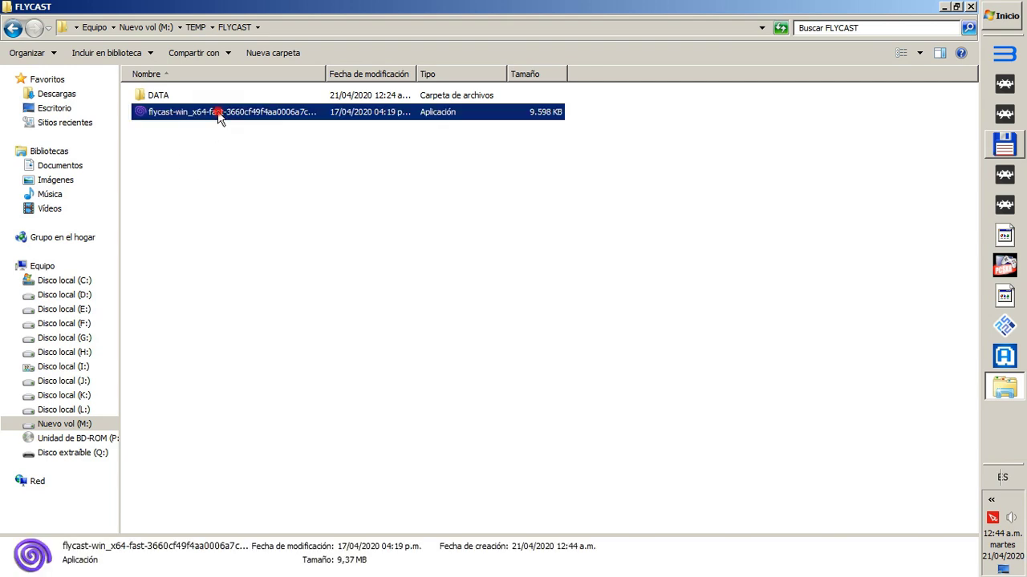
double_click(217, 113)
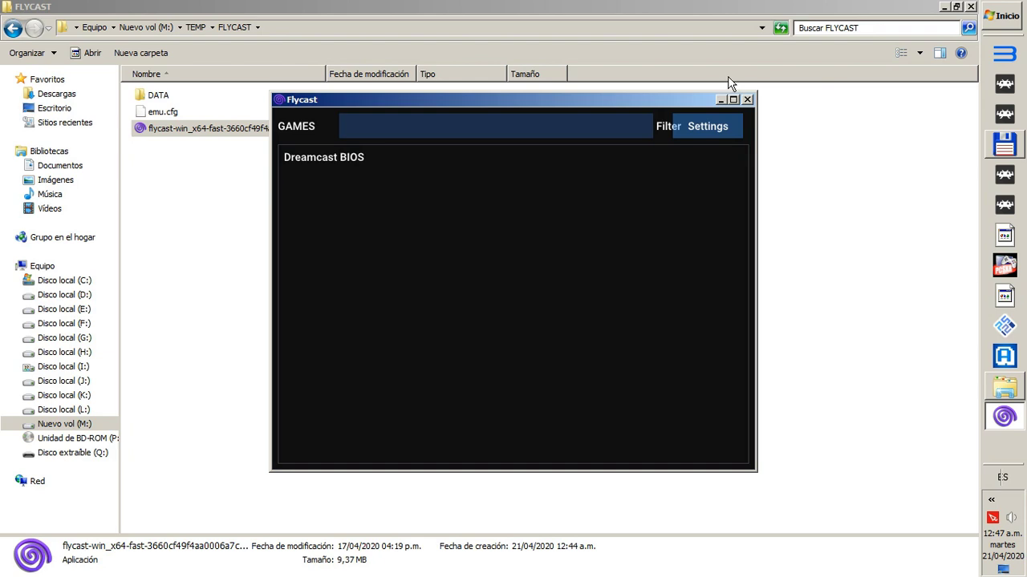
double_click(713, 98)
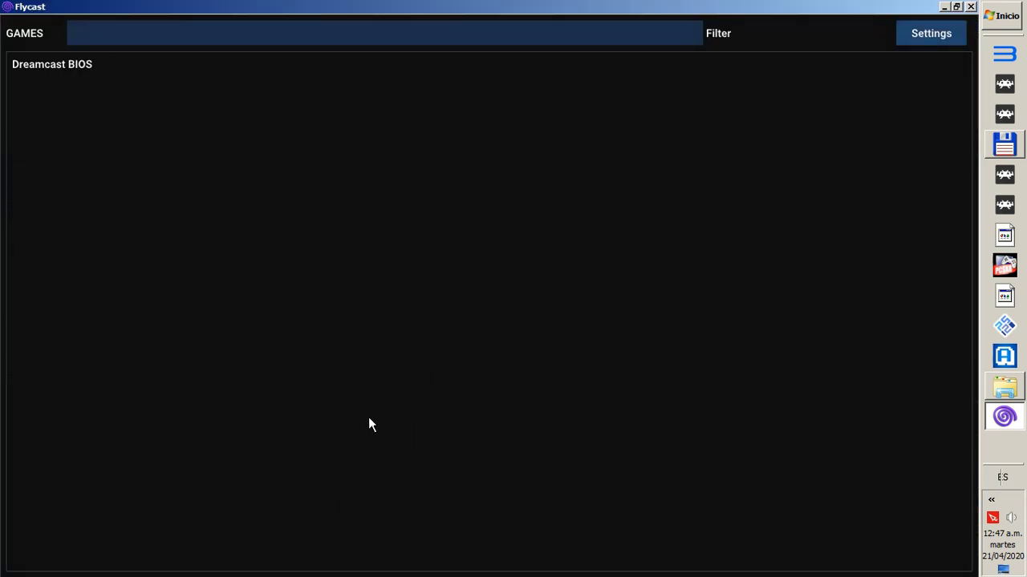
Open the emulator's settings and set the Language to Spanish
left_click(927, 37)
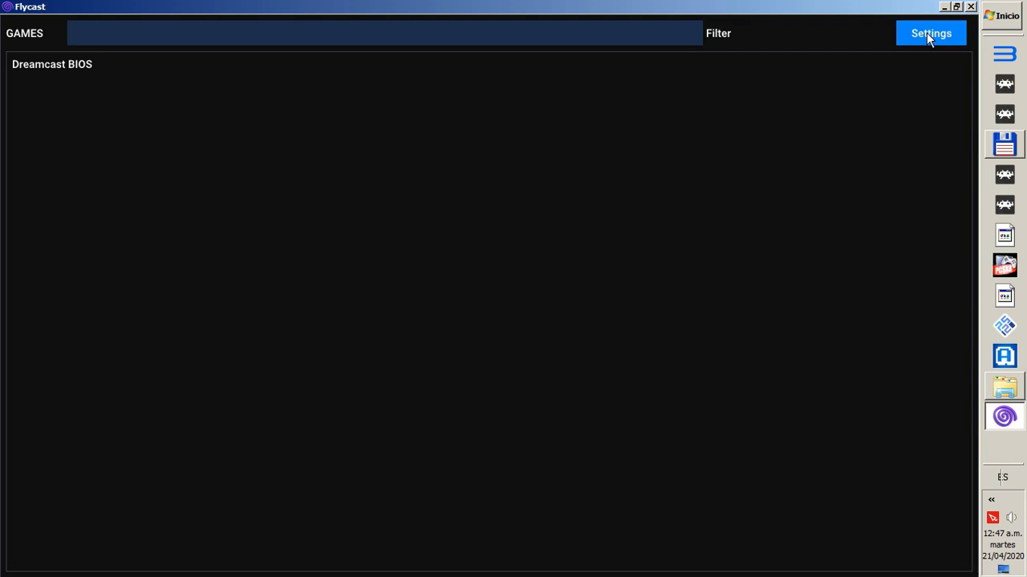
left_click(926, 33)
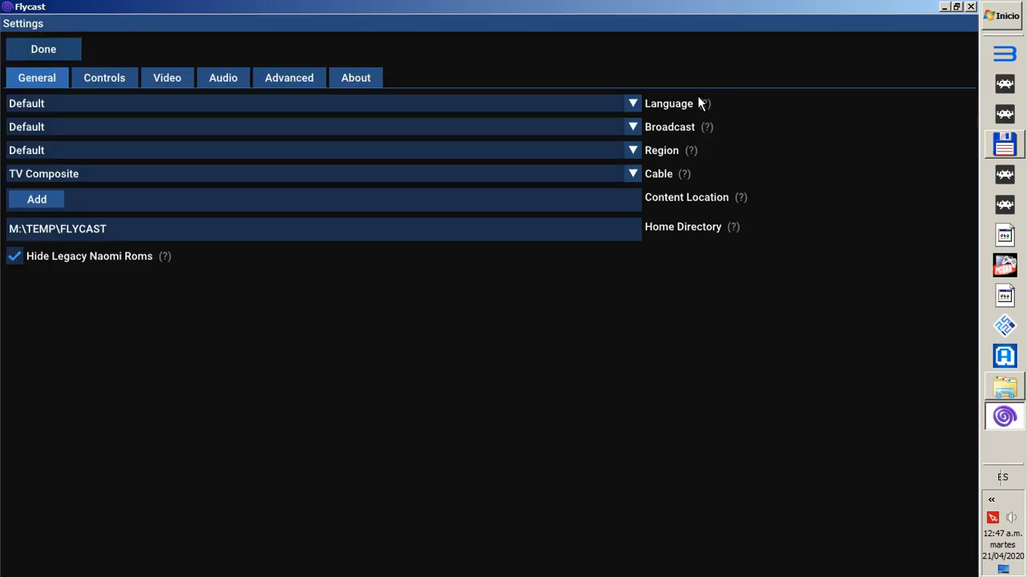
left_click(633, 104)
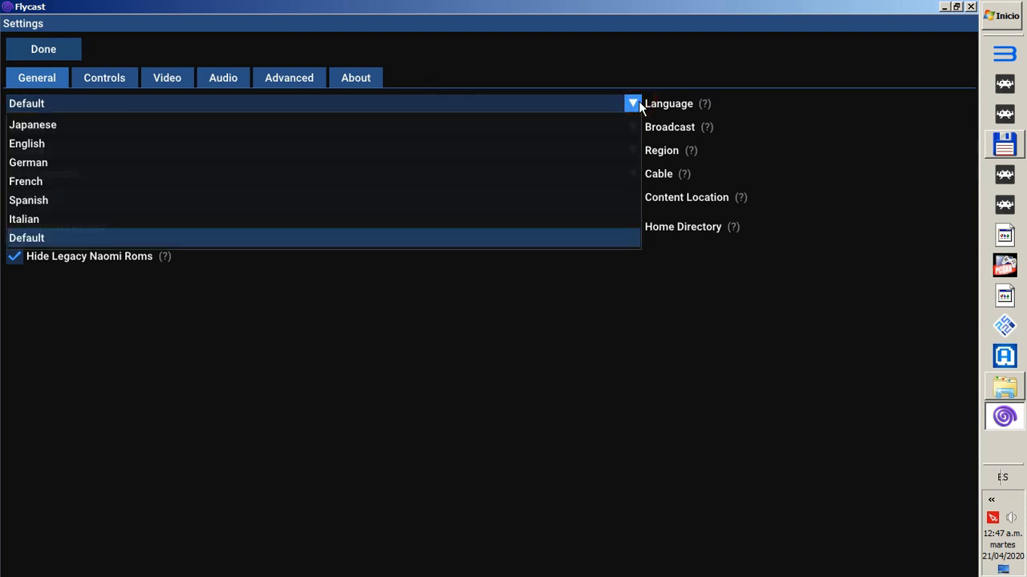
left_click(478, 210)
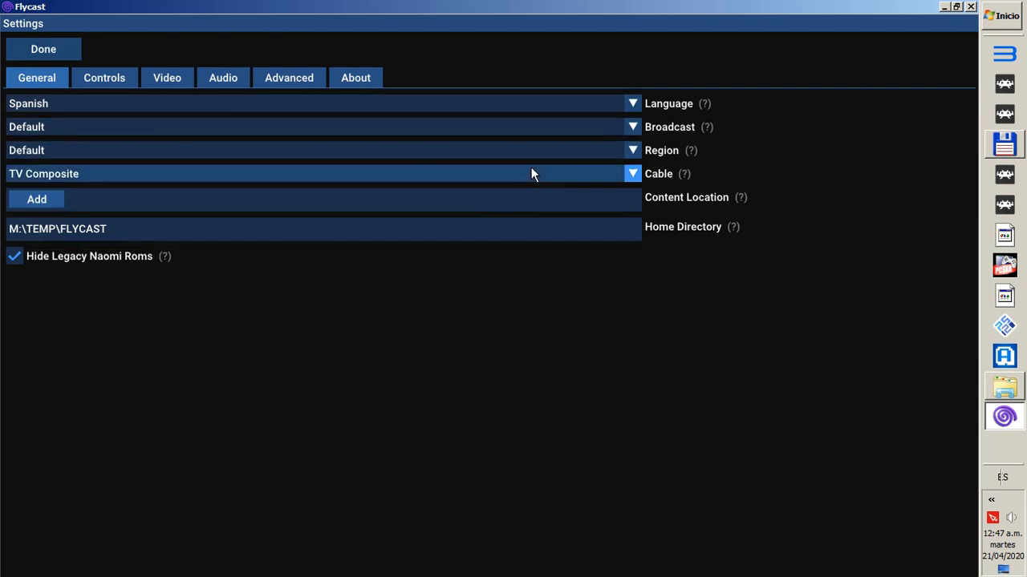
Map the USB Joystick: Start 9, A 2, B 3, X 1, Y 0, DPad 256–259, Menu 8, triggers 4 and 5, C 6, D 7
left_click(111, 84)
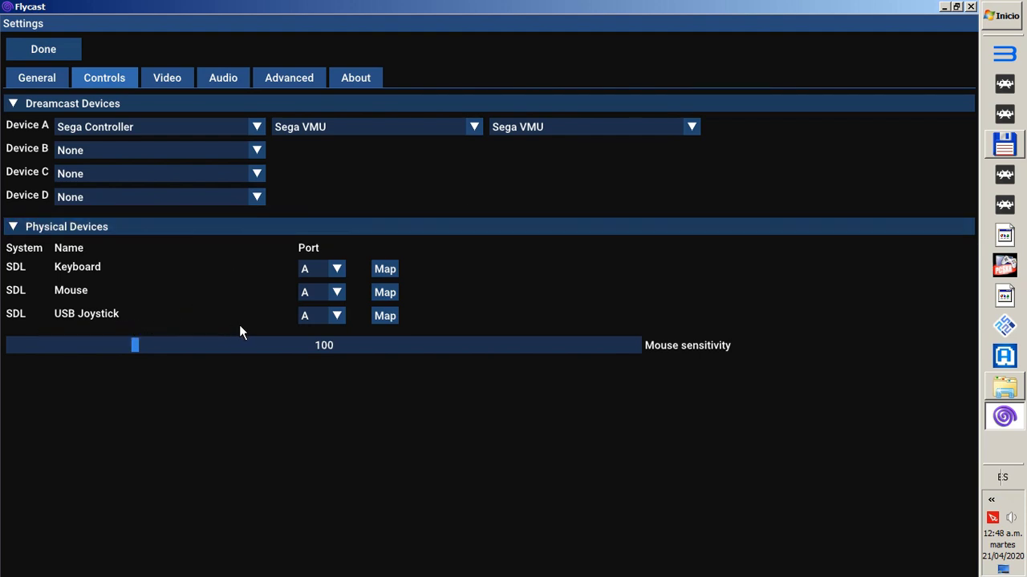
left_click(392, 318)
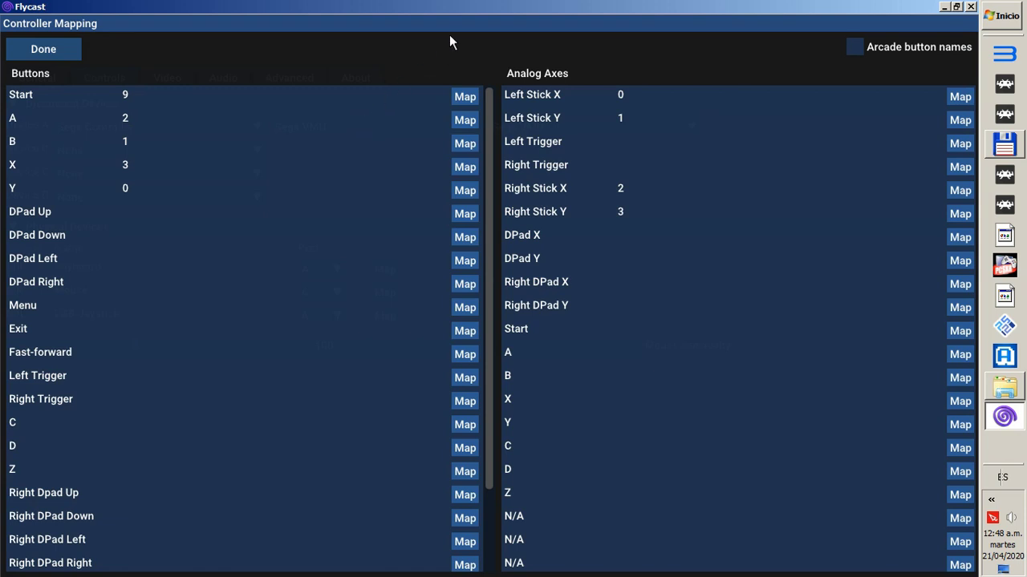
left_click(467, 96)
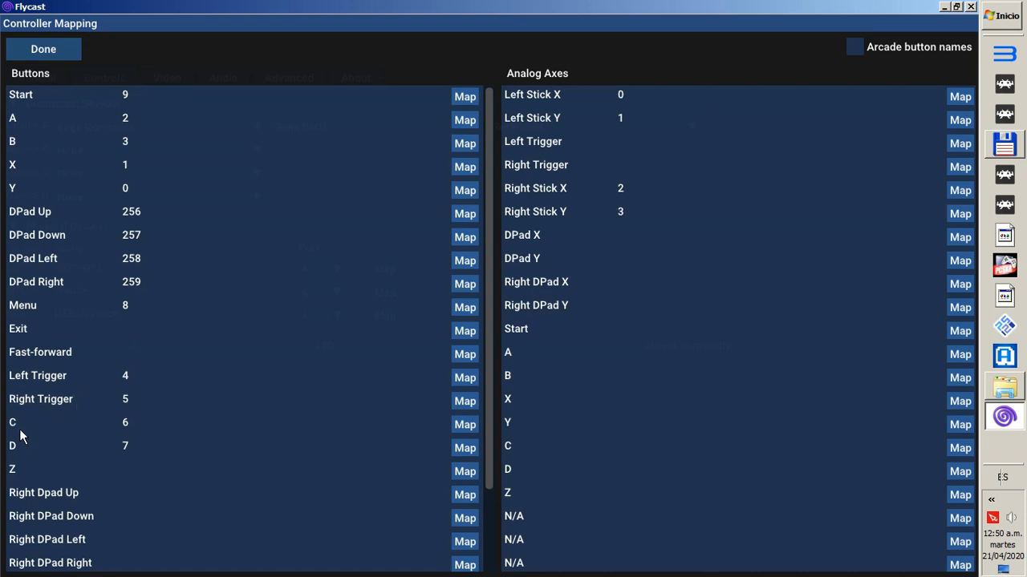
left_click(66, 51)
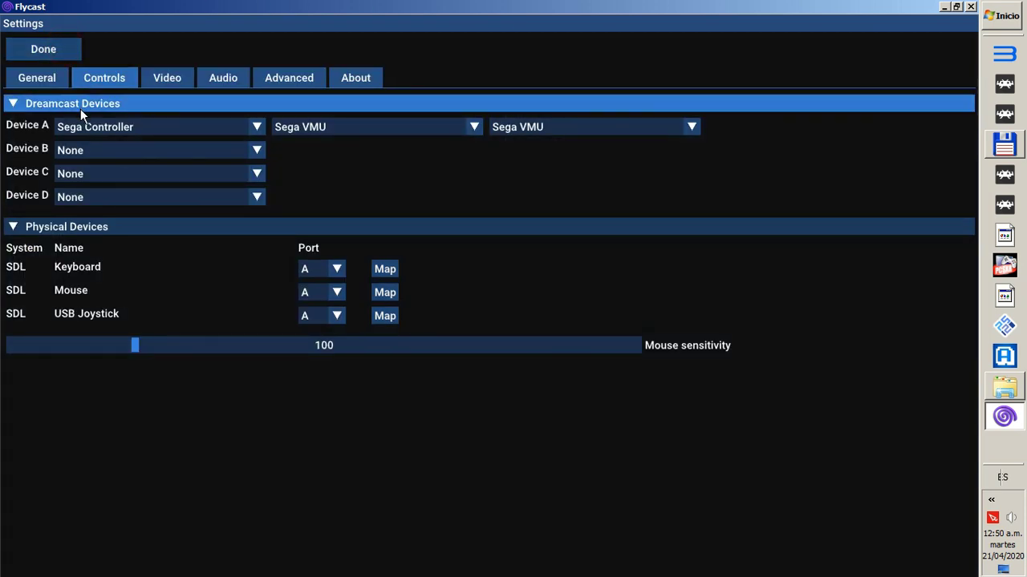
Enable Widescreen, Show FPS Counter and Use Vulkan Renderer in the video rendering options
left_click(172, 73)
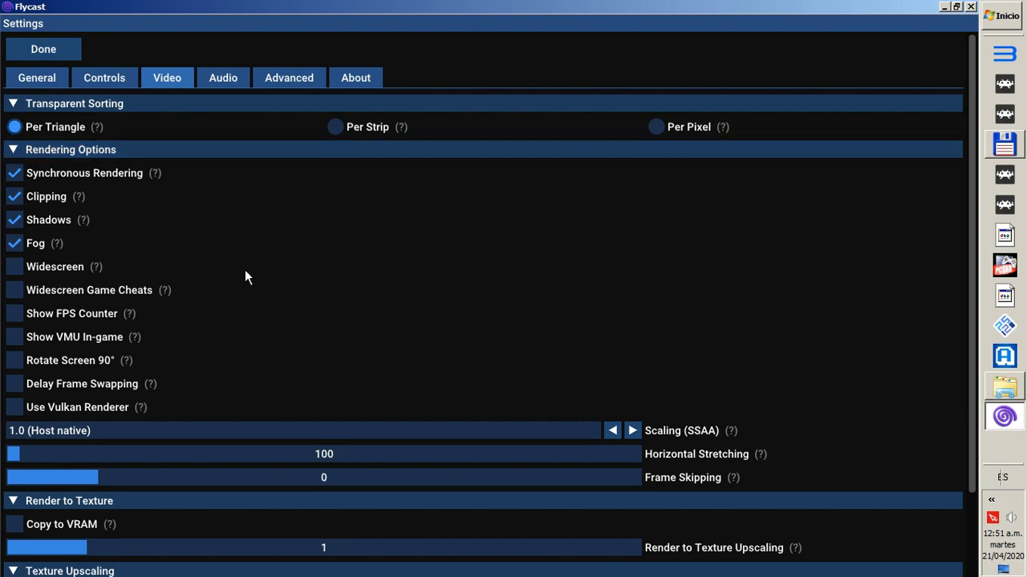
left_click(11, 276)
left_click(14, 318)
left_click(15, 409)
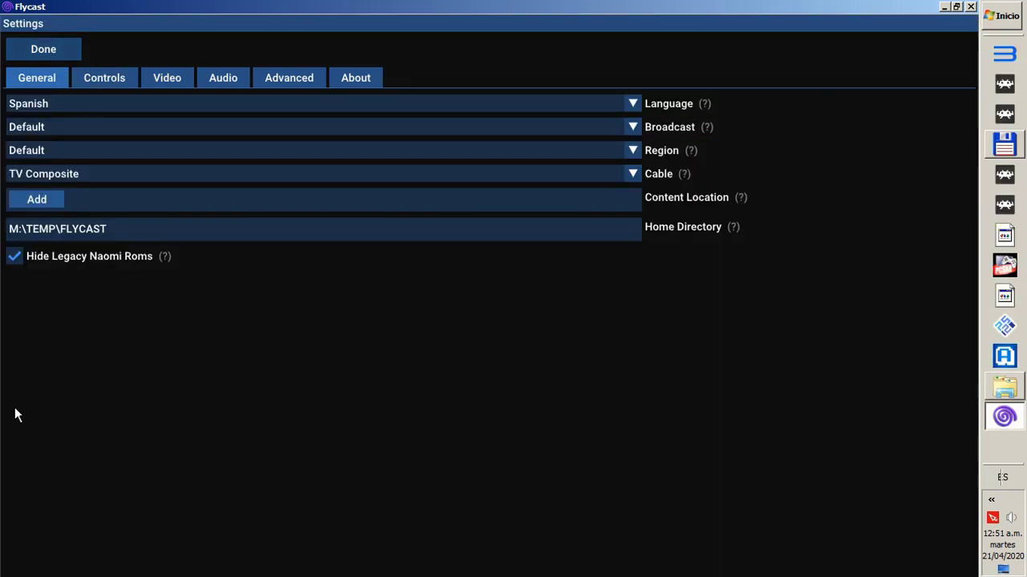
left_click(179, 79)
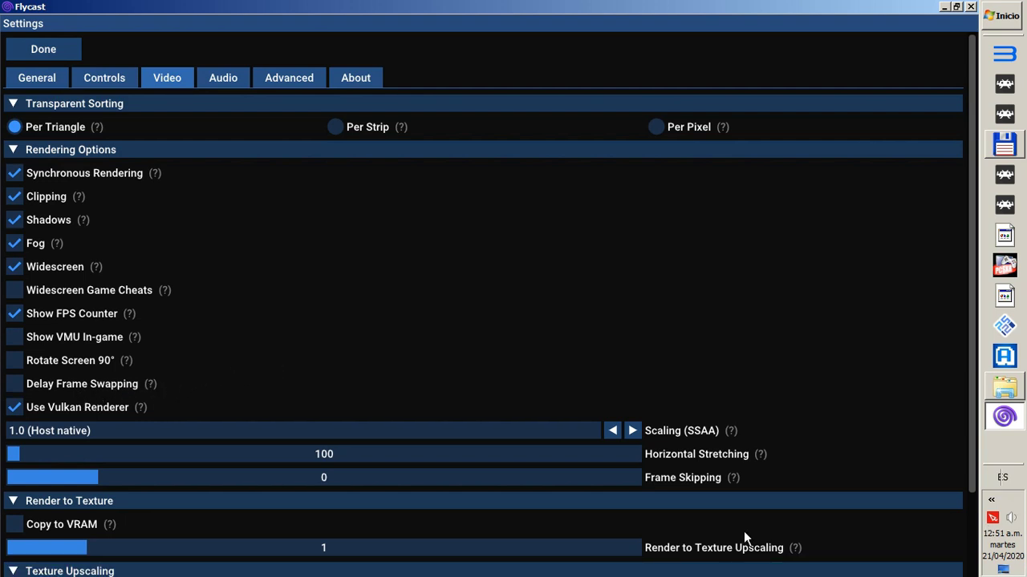
left_click(992, 499)
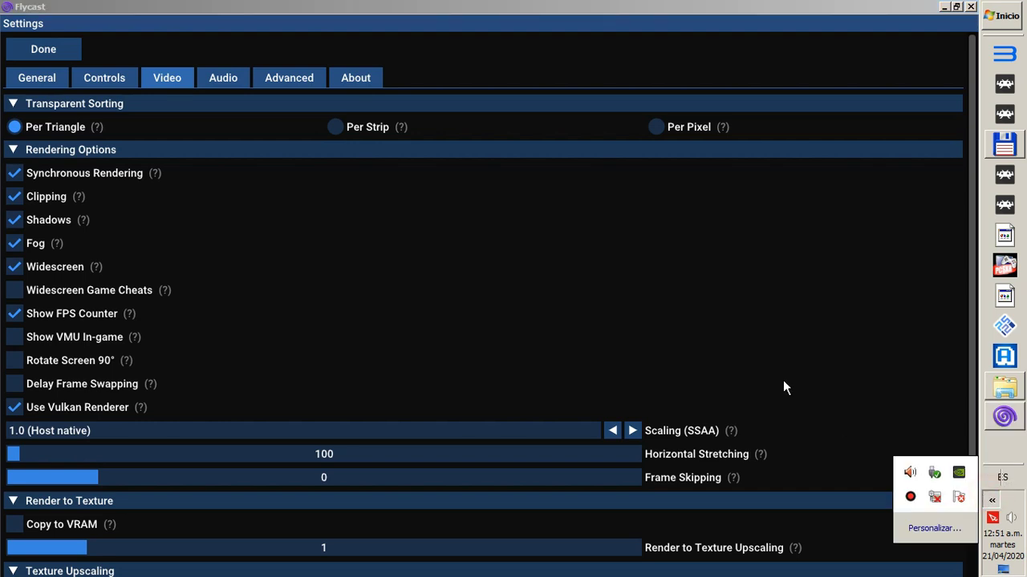
left_click(728, 325)
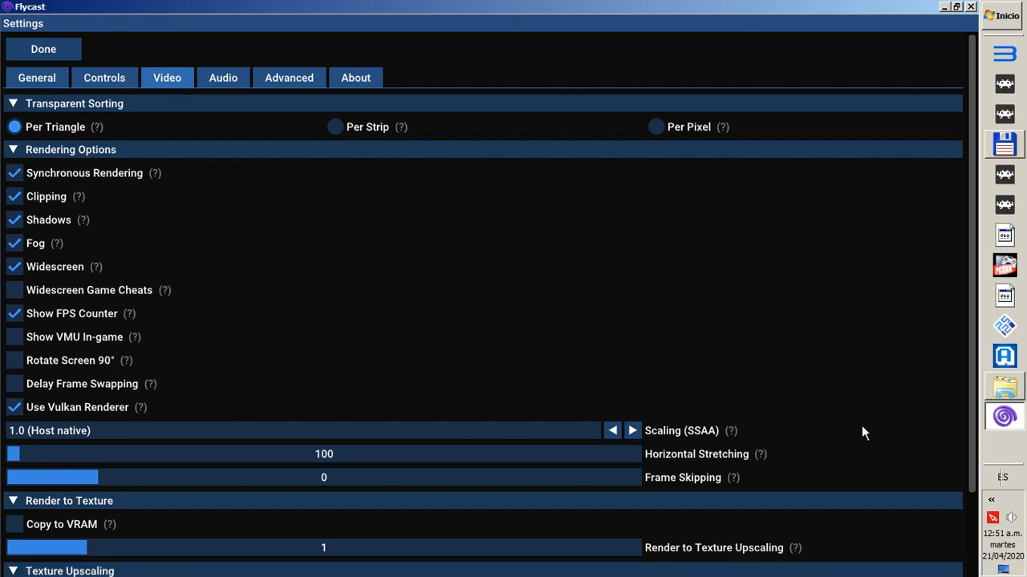
Set Scaling (SSAA) to 4.0 (4x SSAA) and read the help on Render to Texture Upscaling and Texture Upscaling
left_click(633, 431)
left_click(633, 431)
left_click(633, 431)
scroll(878, 394, "down", 3)
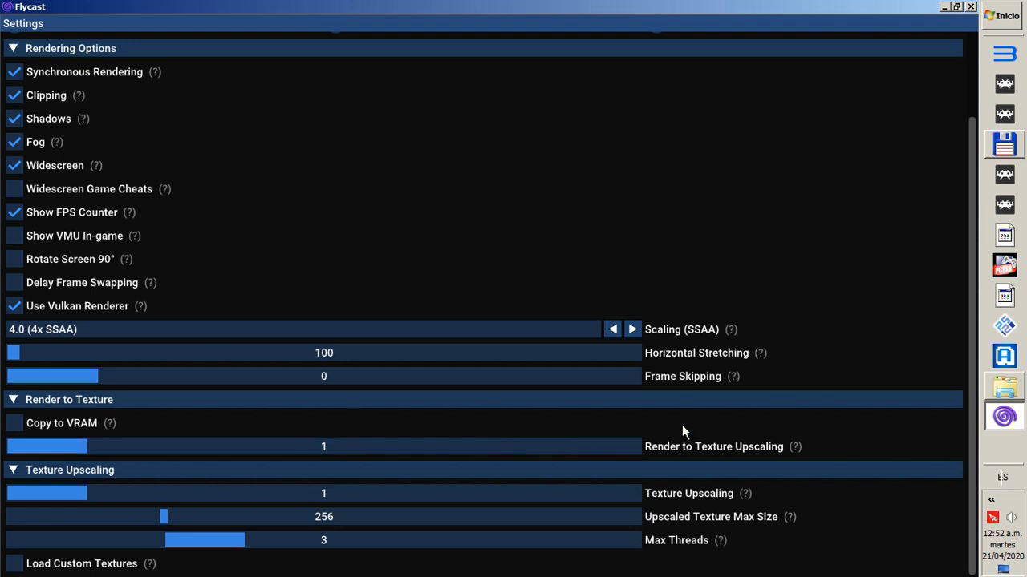
mouse_move(798, 448)
mouse_move(744, 493)
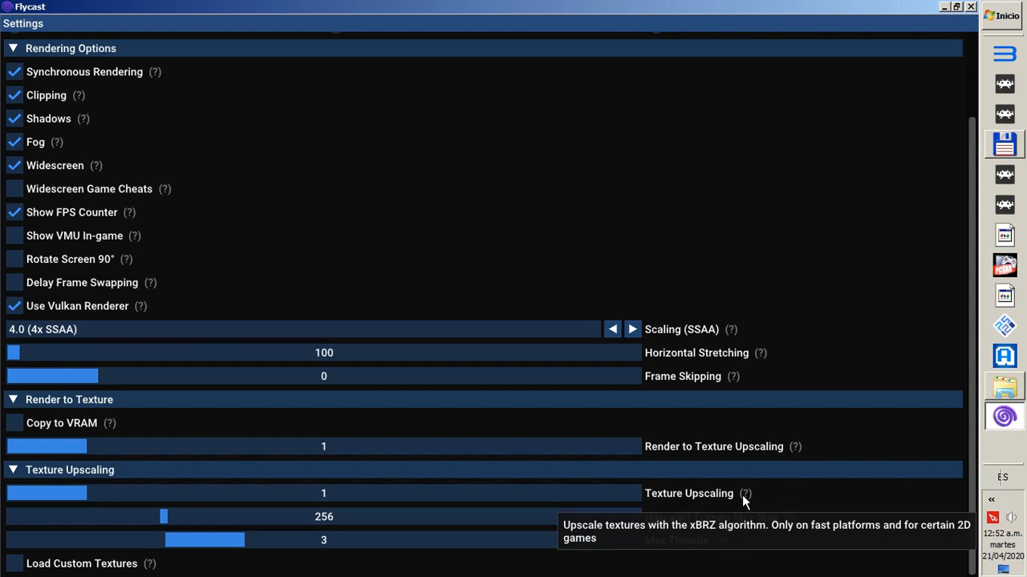
Set Texture Upscaling to 2 in the video settings
left_click(44, 492)
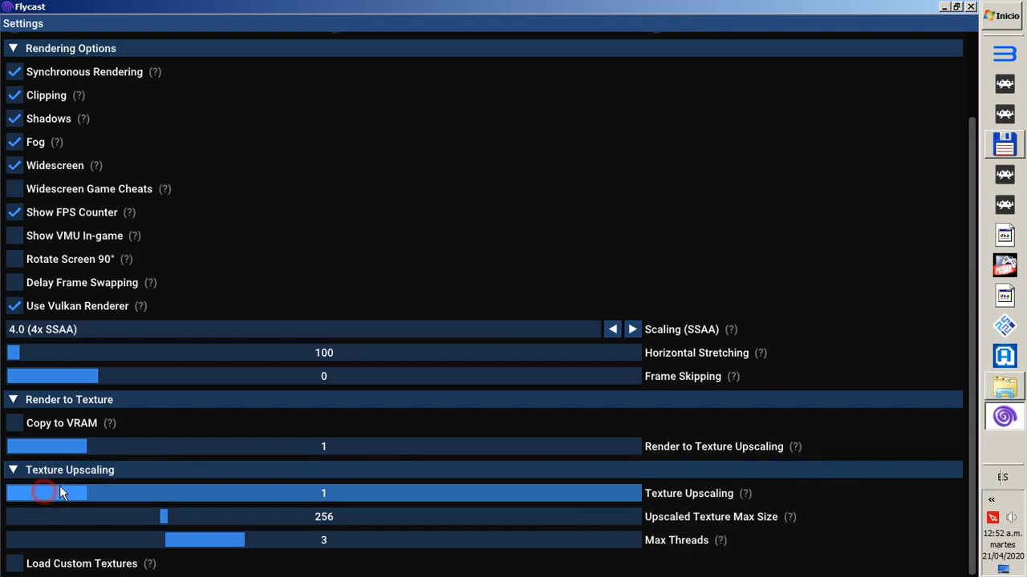
left_click_drag(72, 491, 111, 490)
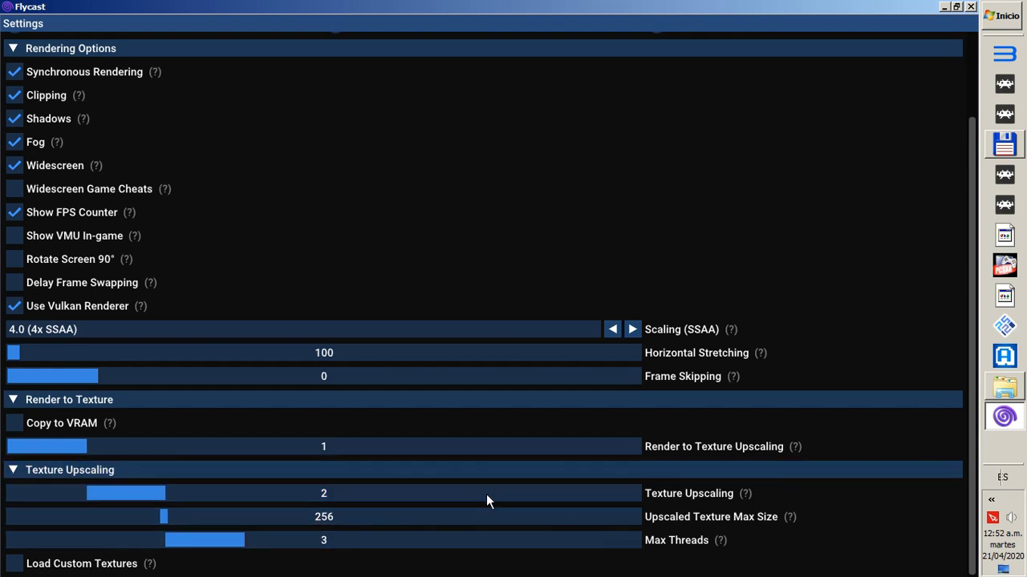
mouse_move(747, 497)
Review the emulator's audio options, advanced options and version information
scroll(977, 139, "up", 3)
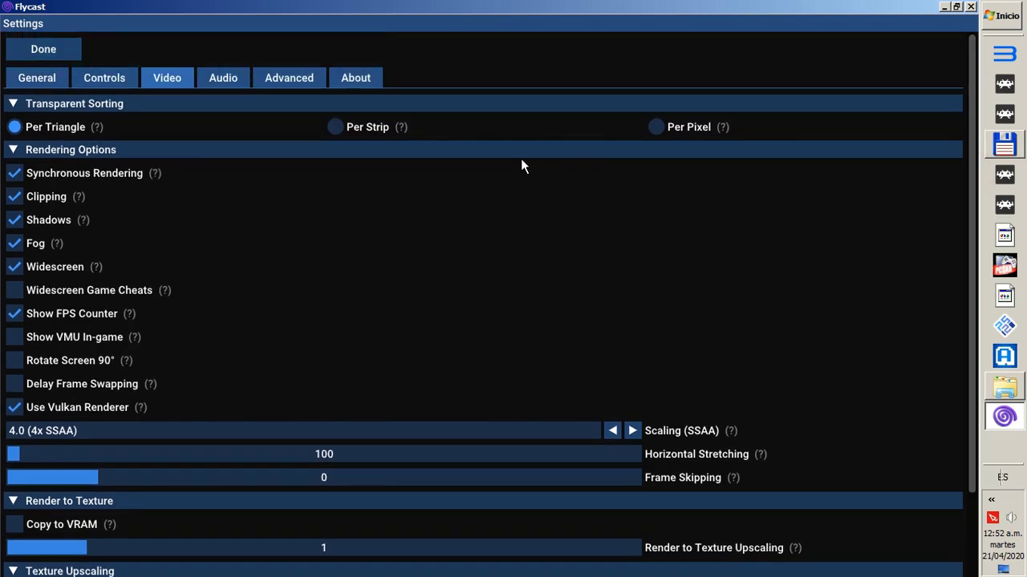
left_click(210, 78)
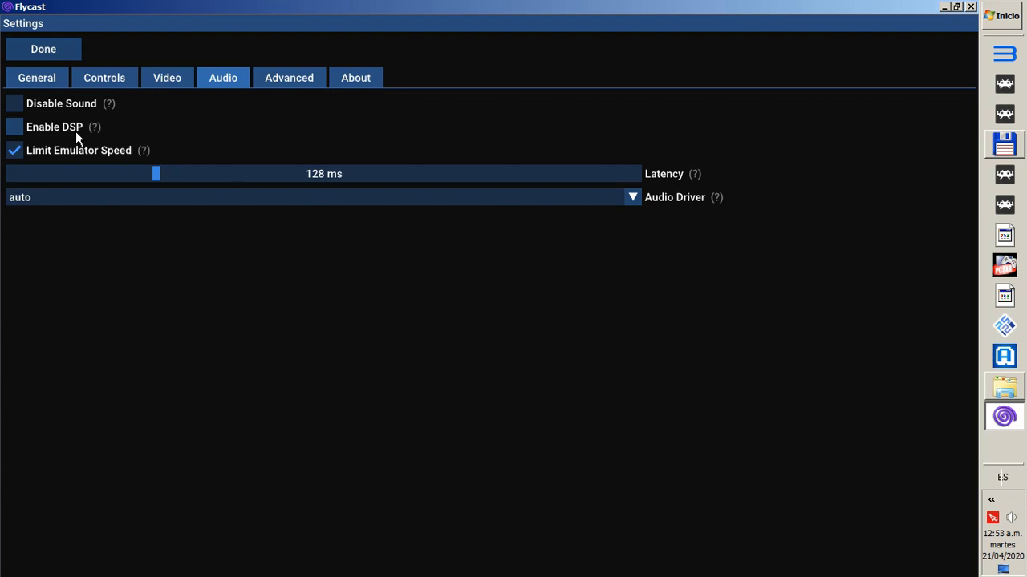
left_click(308, 81)
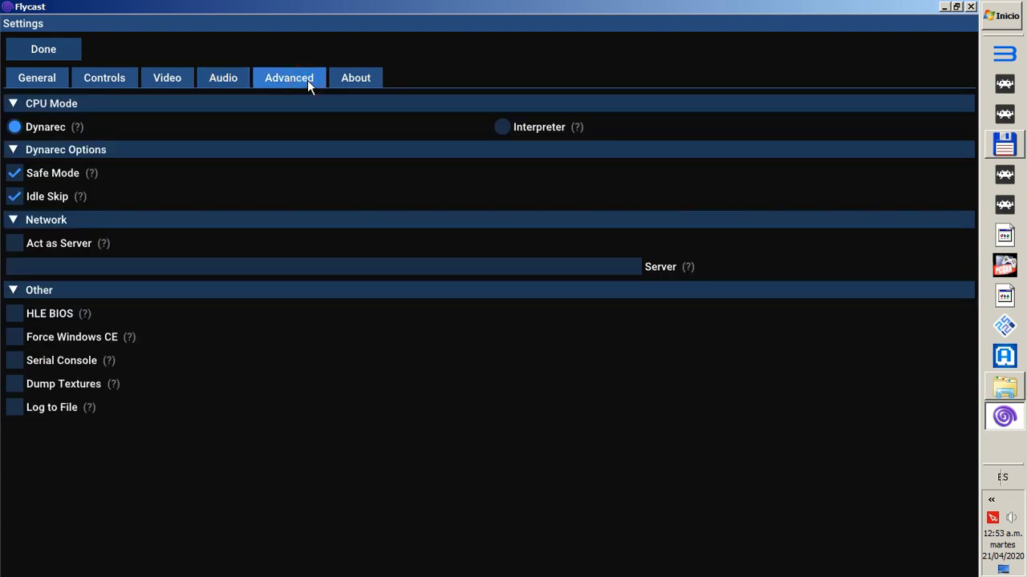
left_click(353, 82)
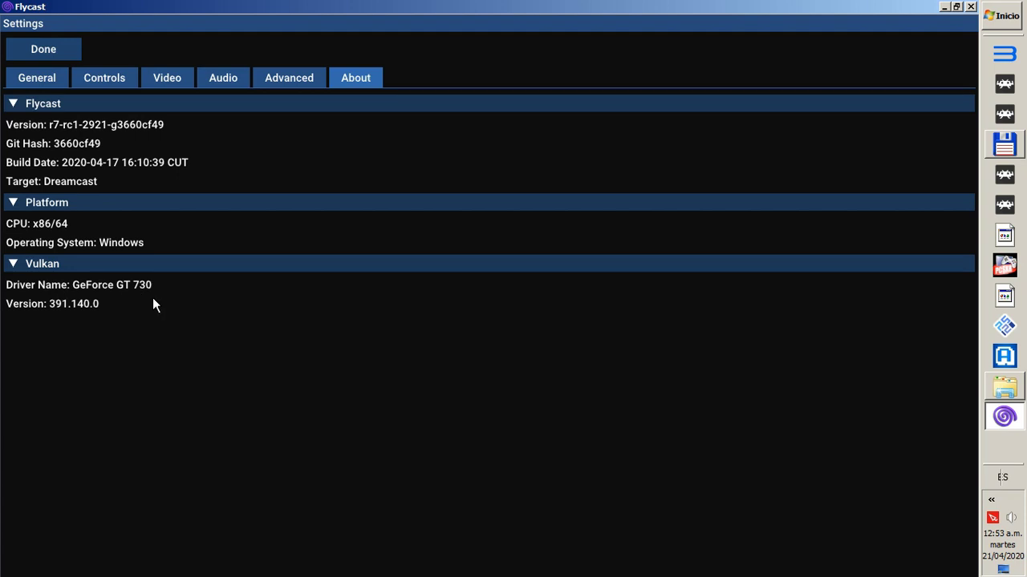
Add the folder M:\JUEGOS as a Content Location in the general settings
left_click(39, 80)
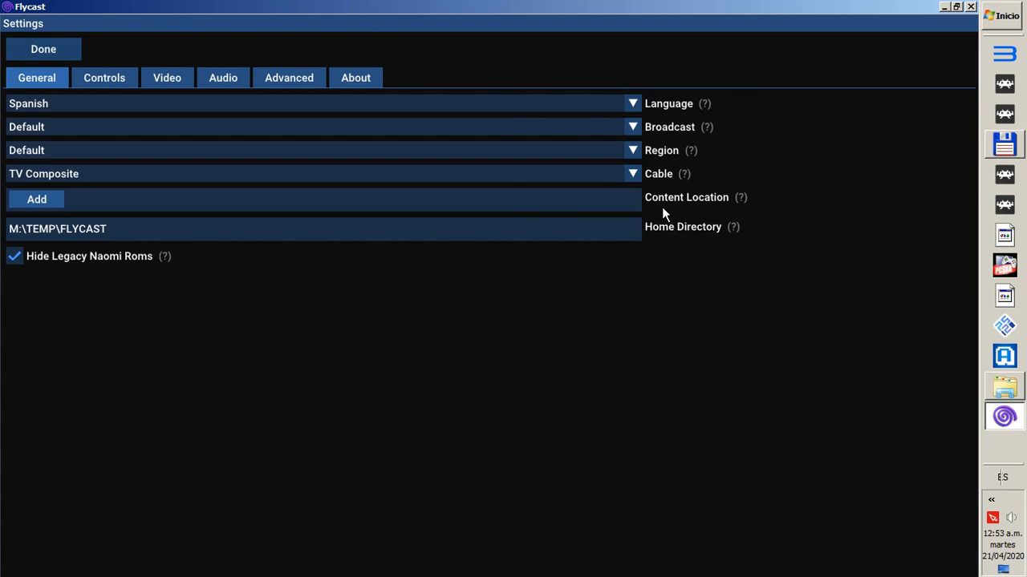
left_click(34, 198)
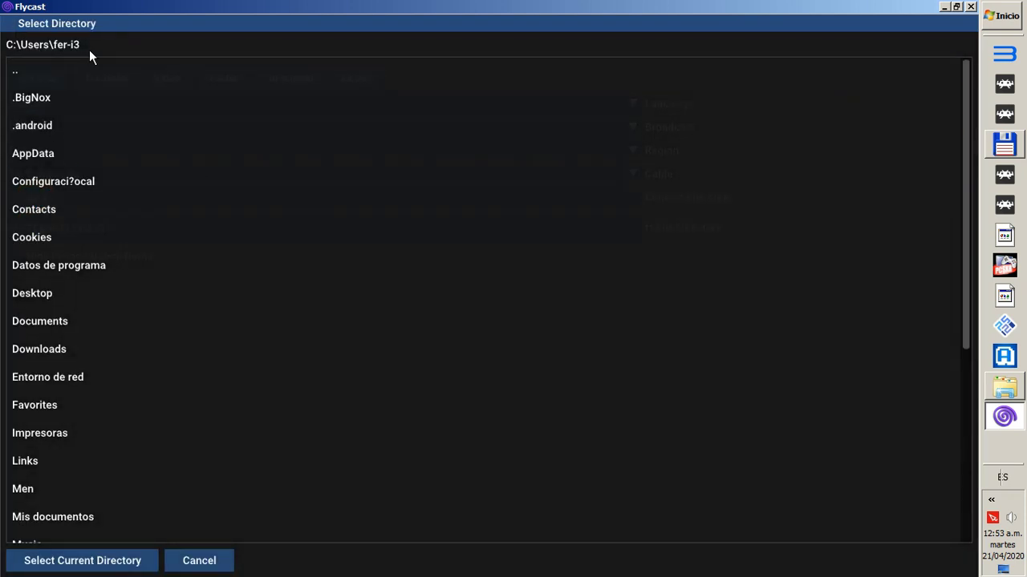
left_click(65, 74)
left_click(65, 75)
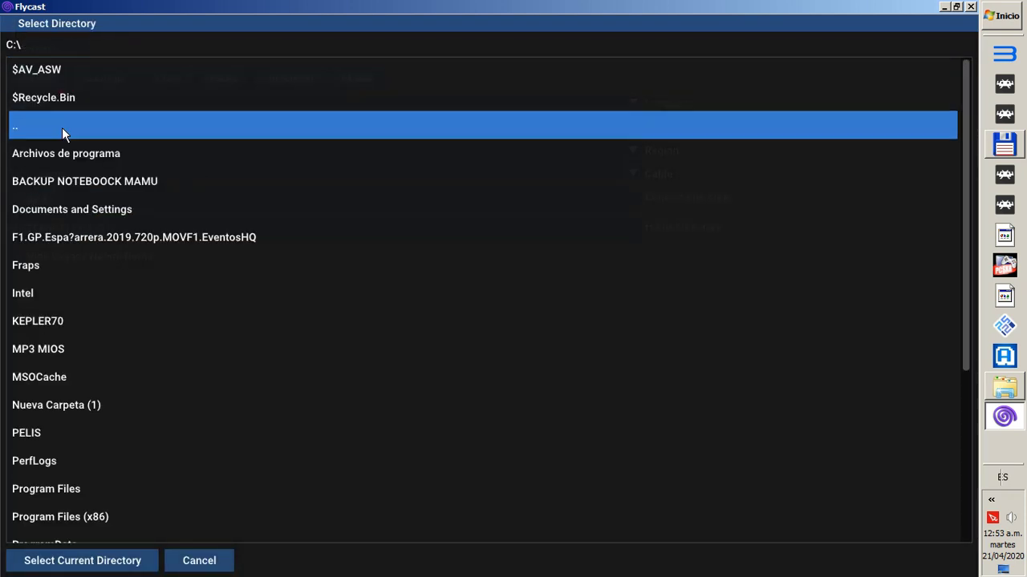
left_click(62, 126)
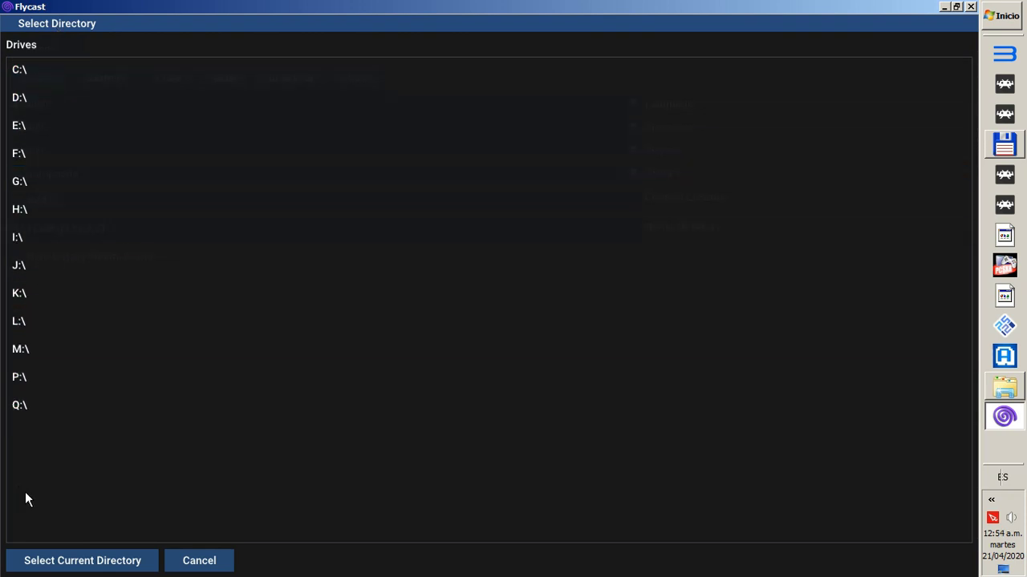
left_click(54, 356)
left_click(51, 320)
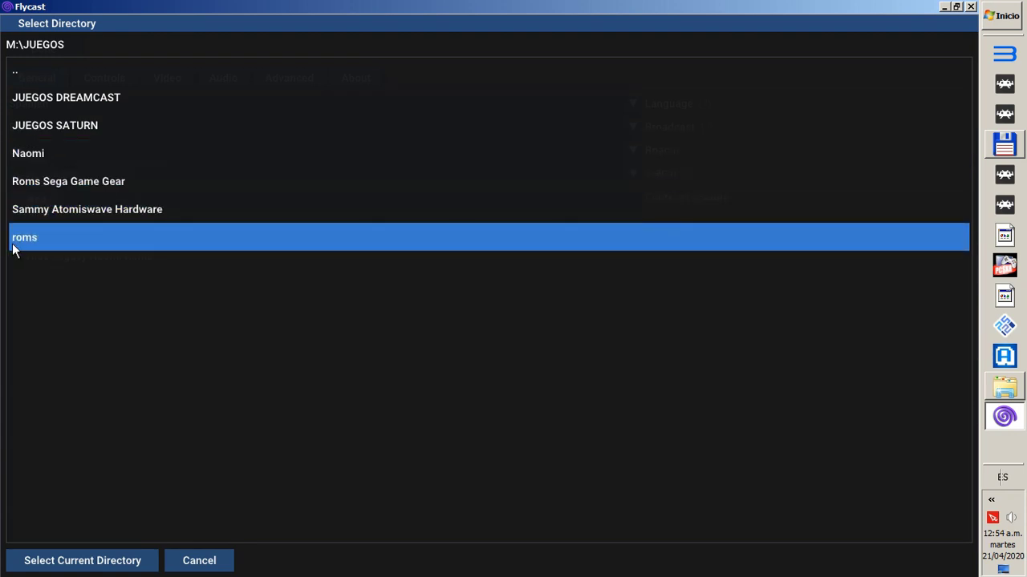
left_click(14, 77)
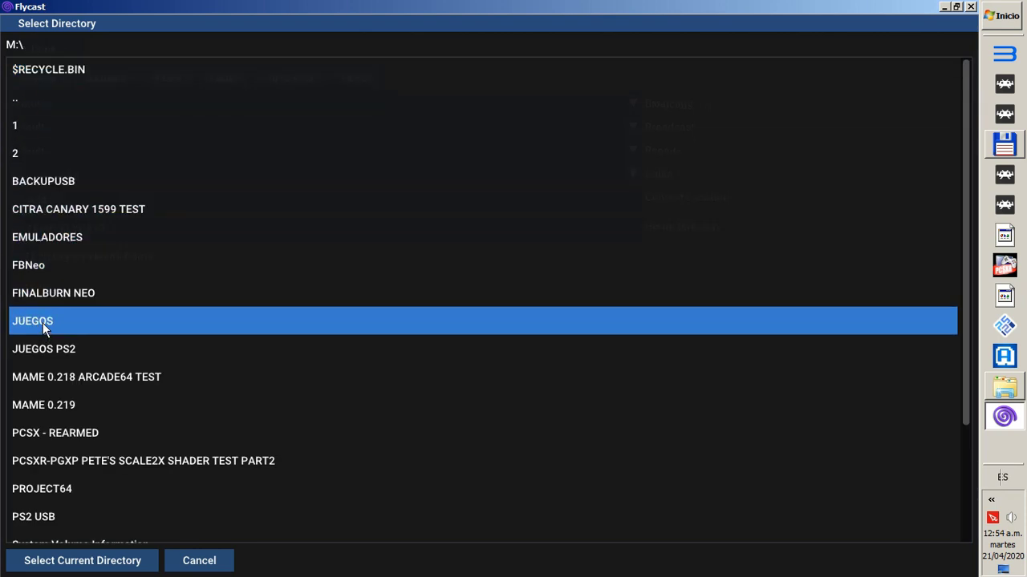
left_click(43, 325)
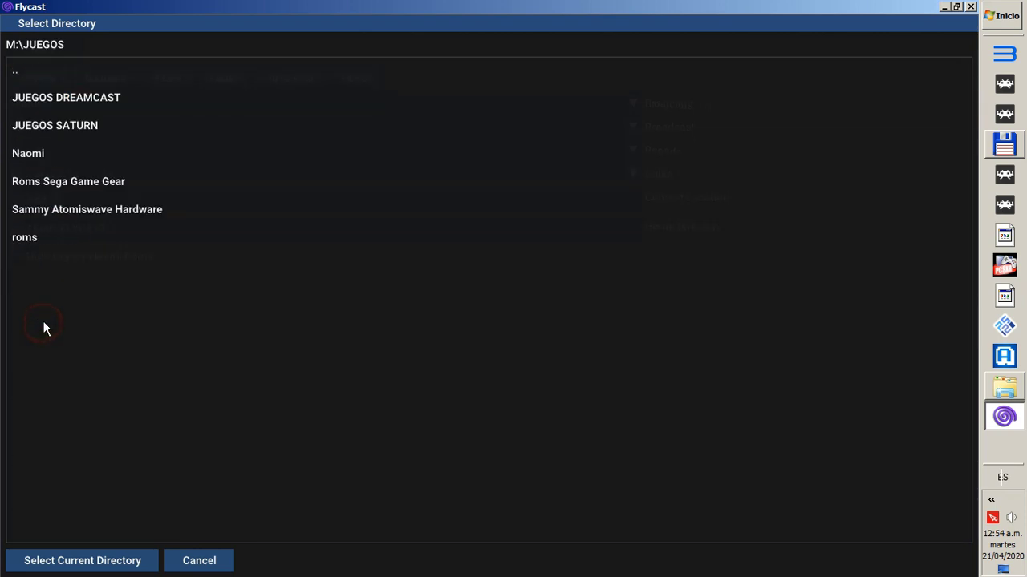
left_click(122, 567)
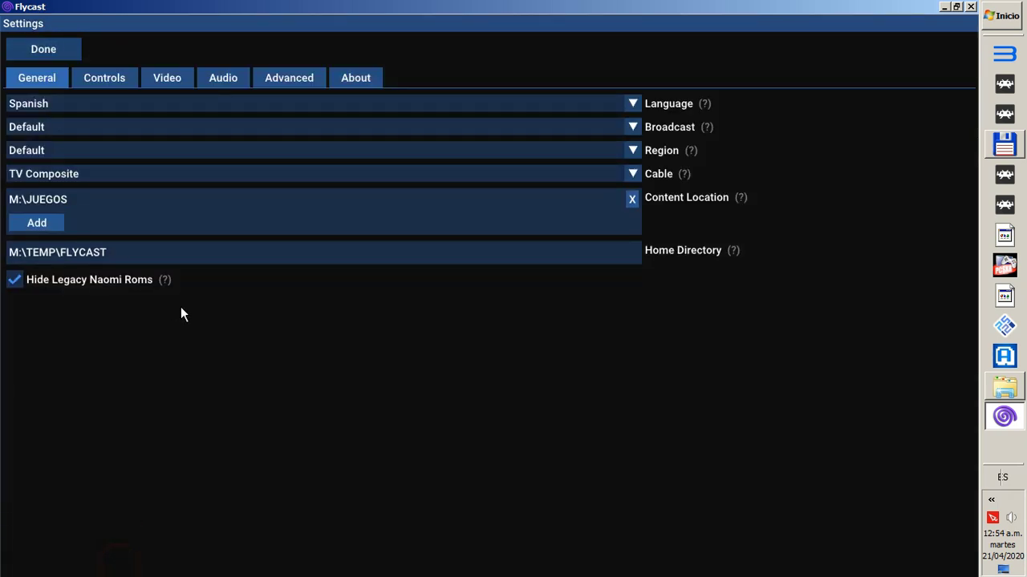
Add the folder E:\JUEGOS DREAMCAST as a second Content Location
left_click(37, 224)
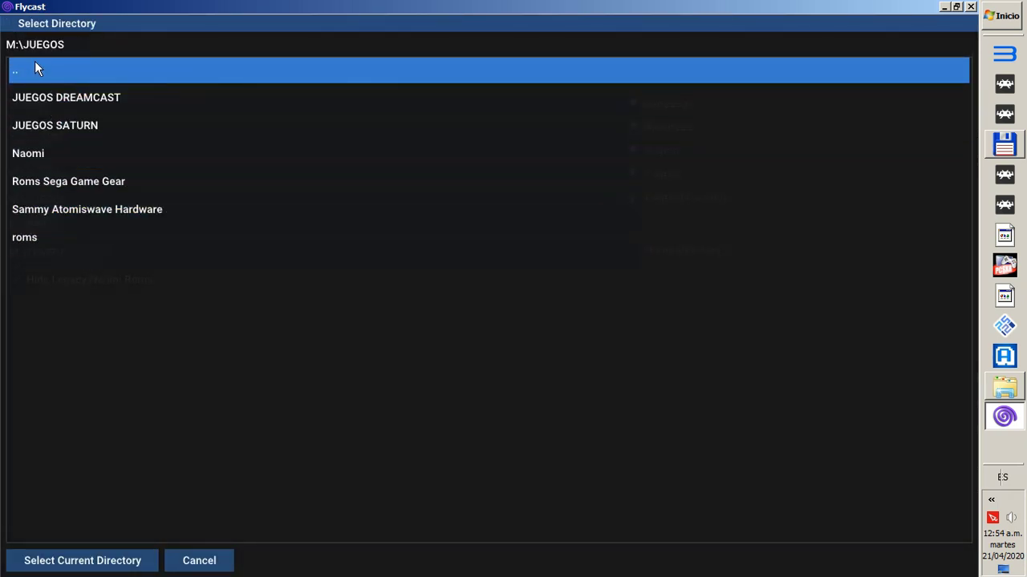
left_click(34, 70)
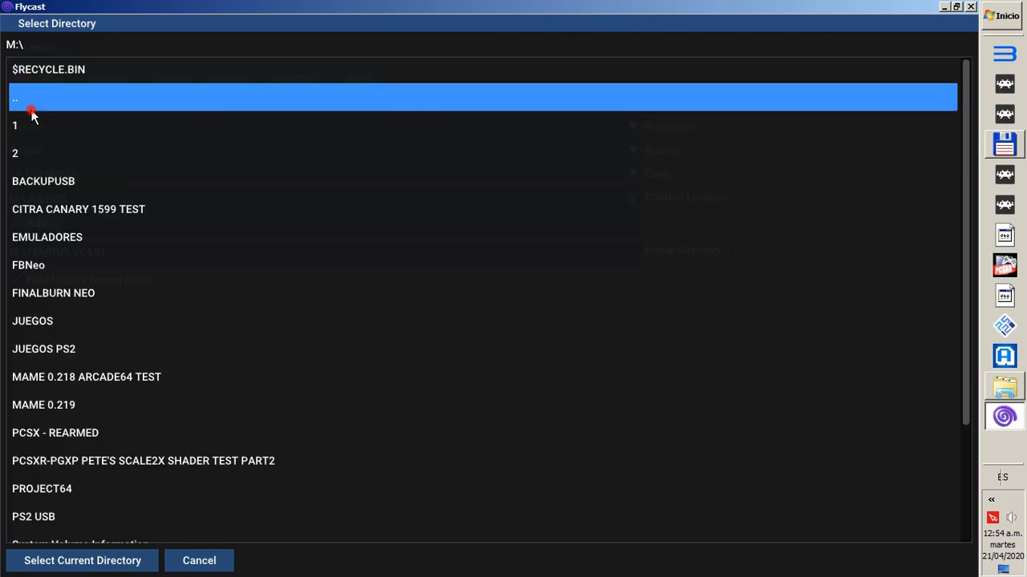
left_click(29, 103)
left_click(35, 126)
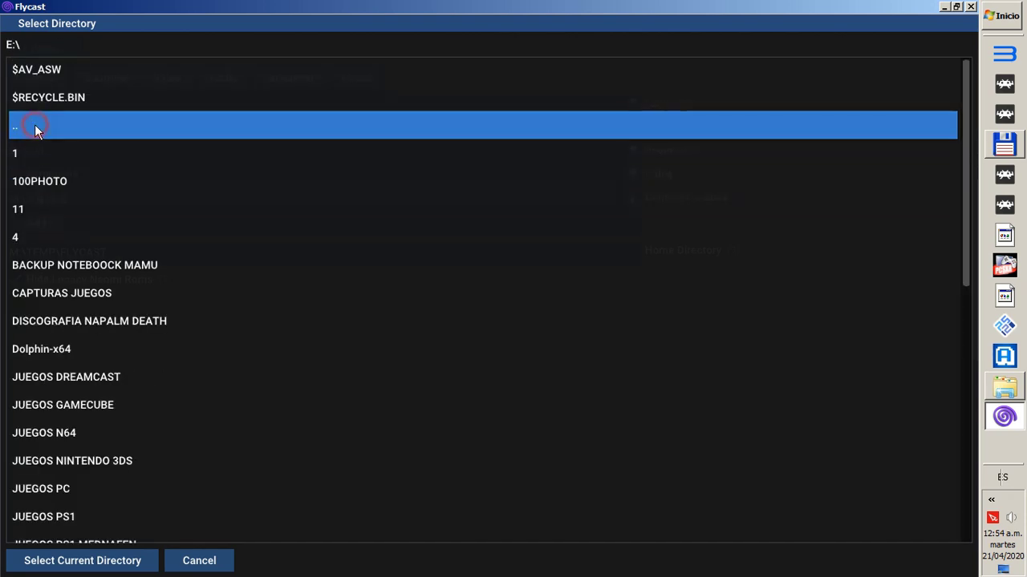
left_click(77, 384)
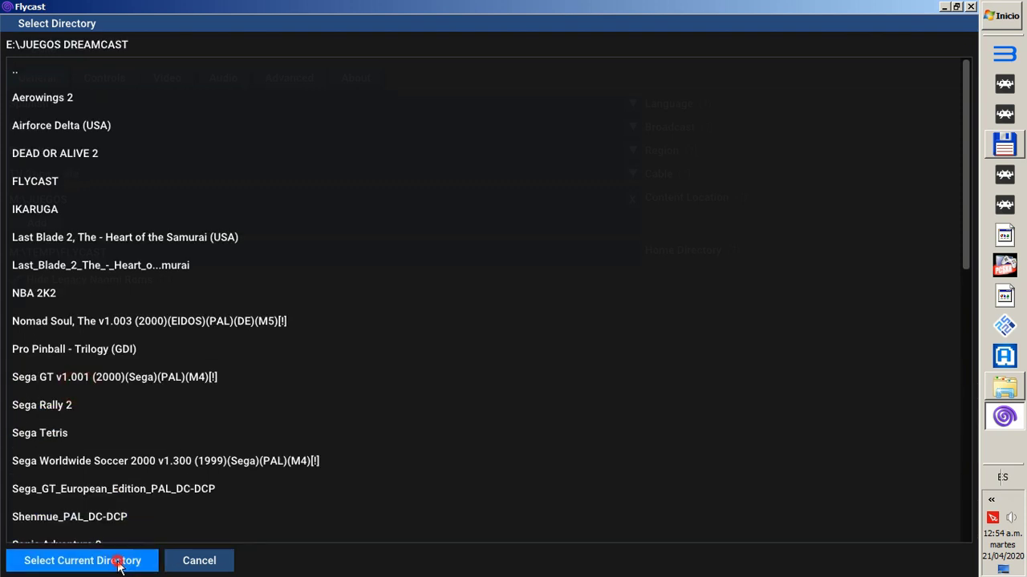
left_click(118, 564)
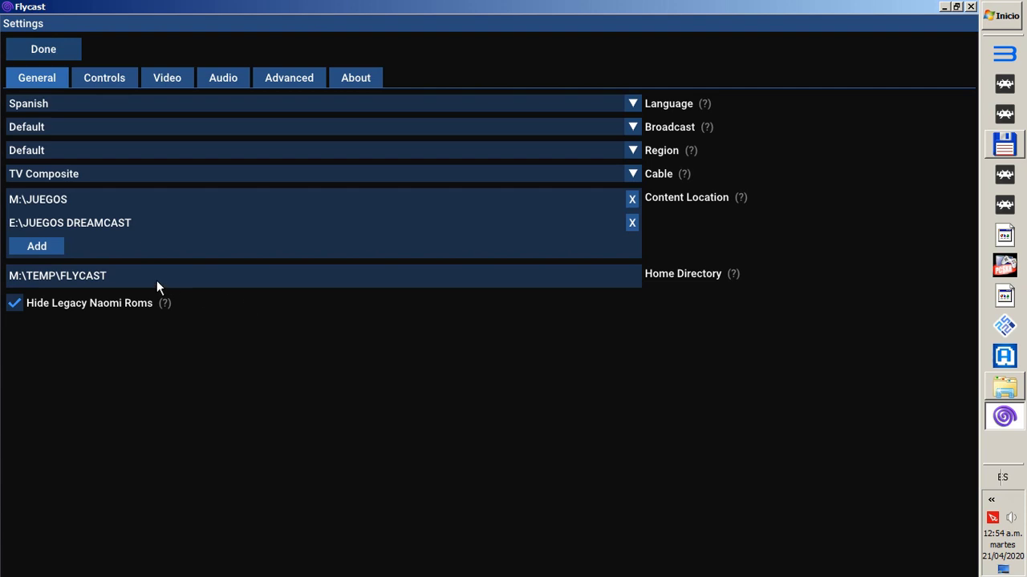
Add the folder D:\ROMS MAME\roms as a third Content Location and finish the settings
left_click(49, 249)
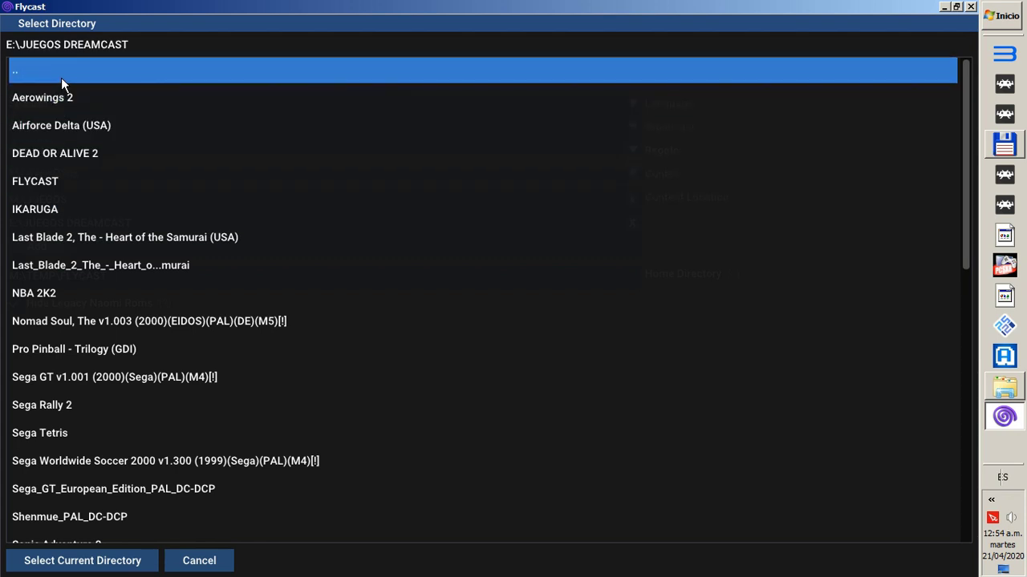
left_click(61, 78)
left_click(56, 124)
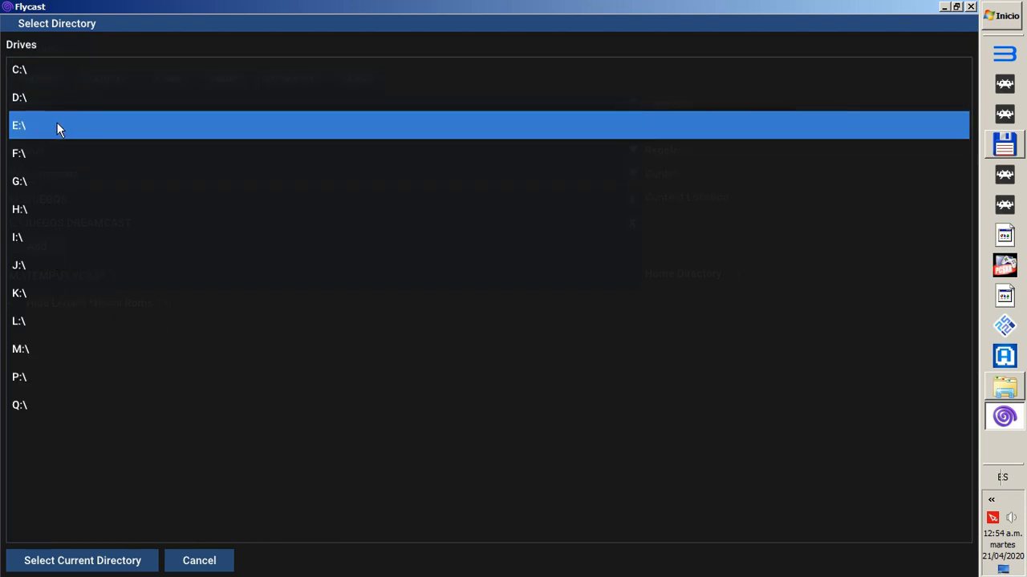
left_click(62, 100)
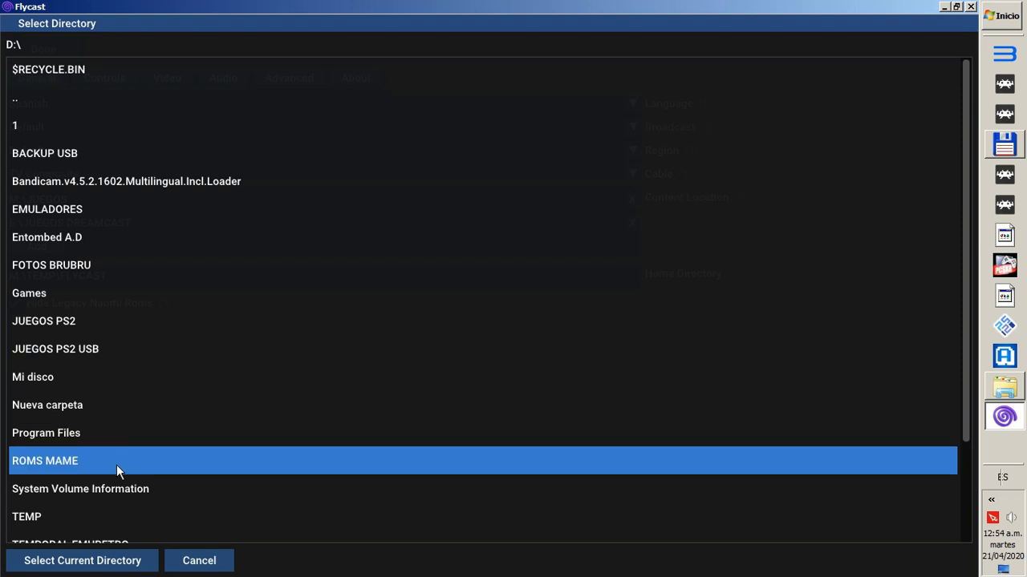
left_click(117, 465)
left_click(42, 97)
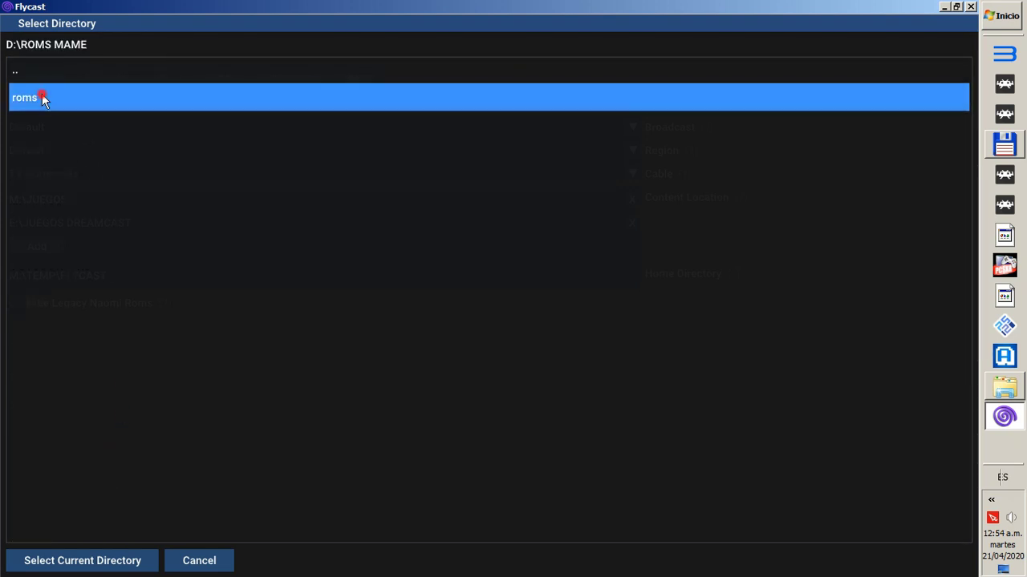
left_click(66, 565)
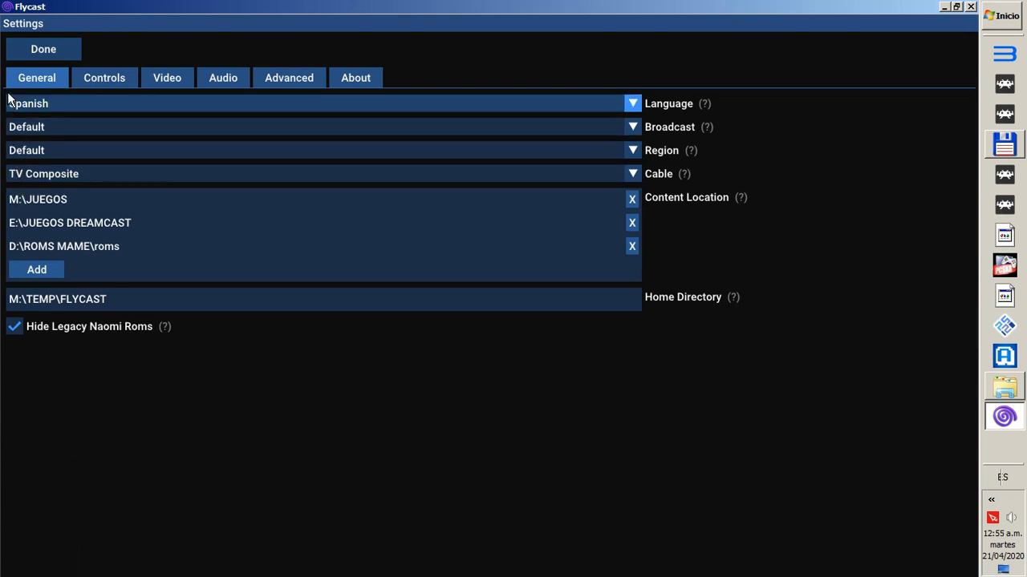
left_click(57, 56)
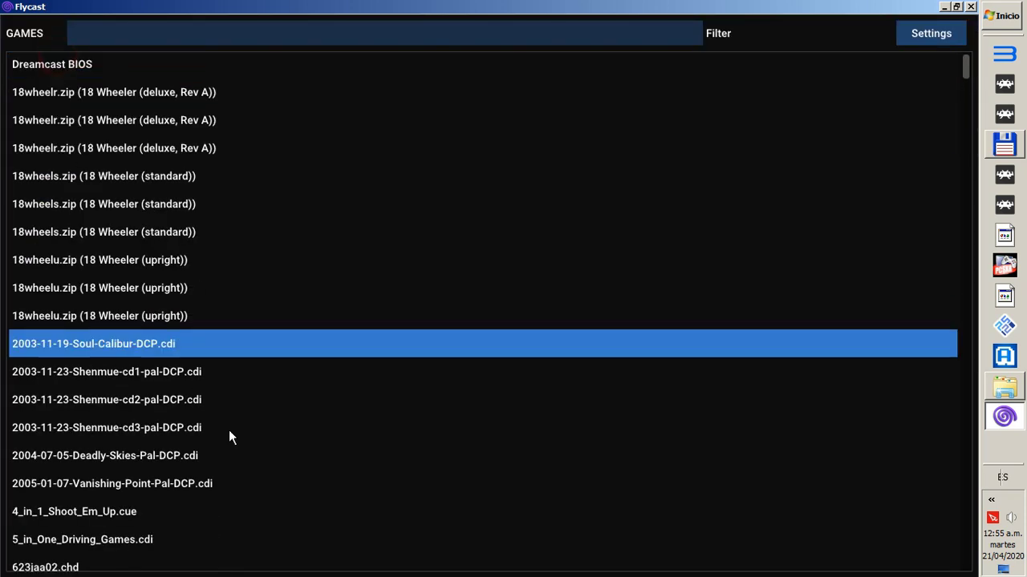
Browse the games list to examine the Dreamcast and arcade titles found in the content folders
scroll(517, 321, "down", 20)
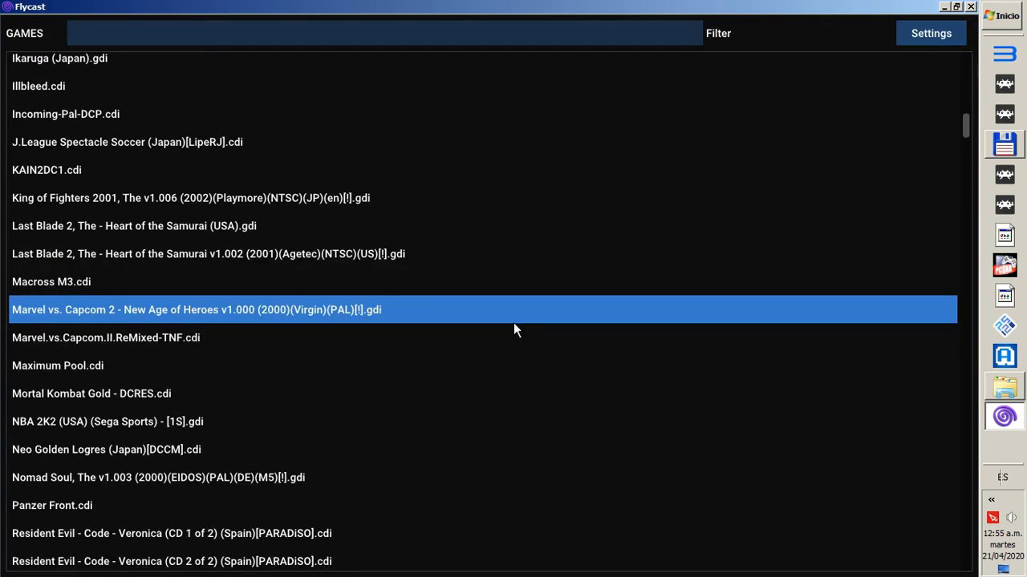
scroll(514, 335, "down", 20)
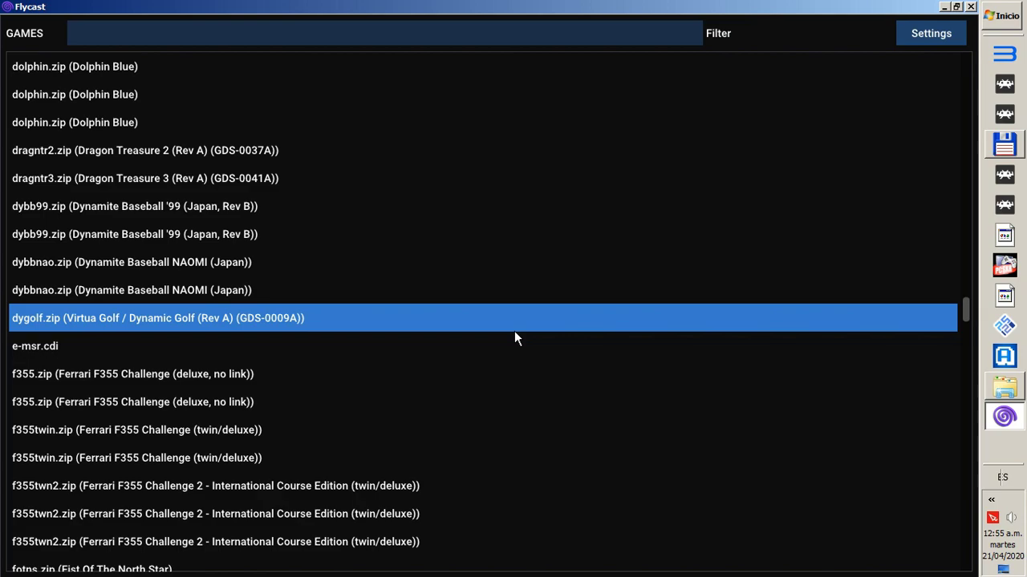
scroll(515, 337, "down", 20)
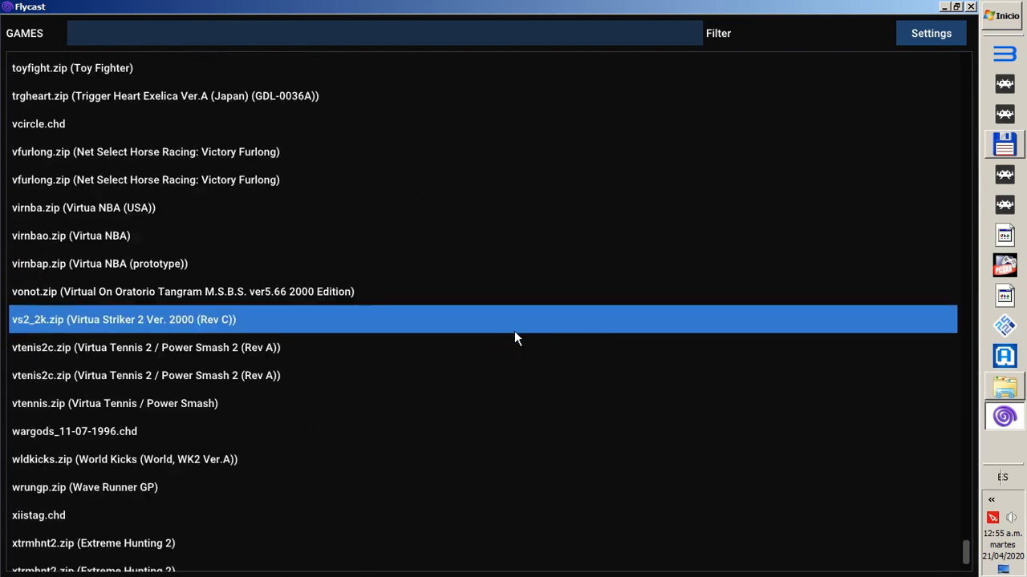
scroll(513, 337, "up", 12)
scroll(512, 333, "up", 20)
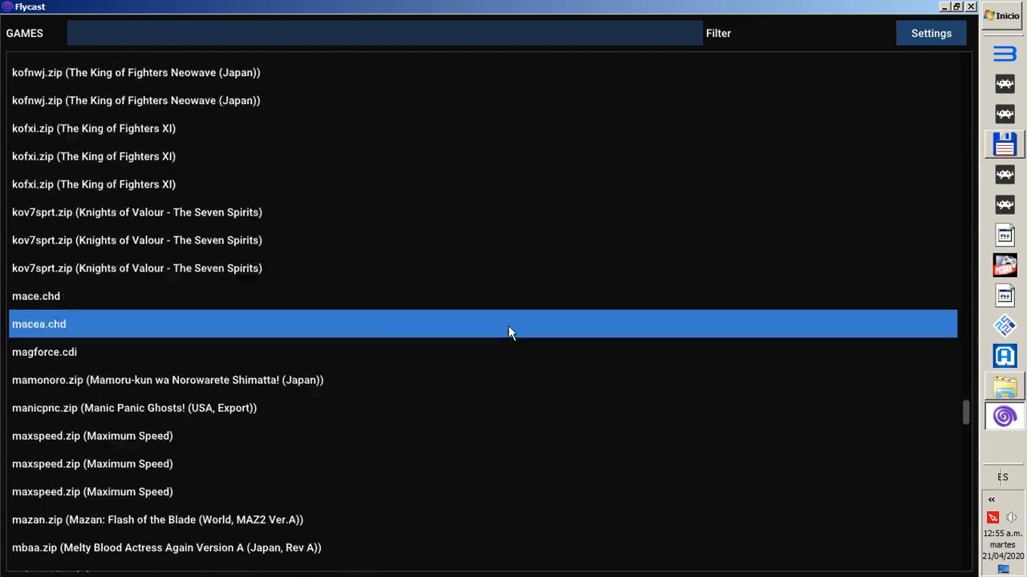
scroll(508, 329, "up", 20)
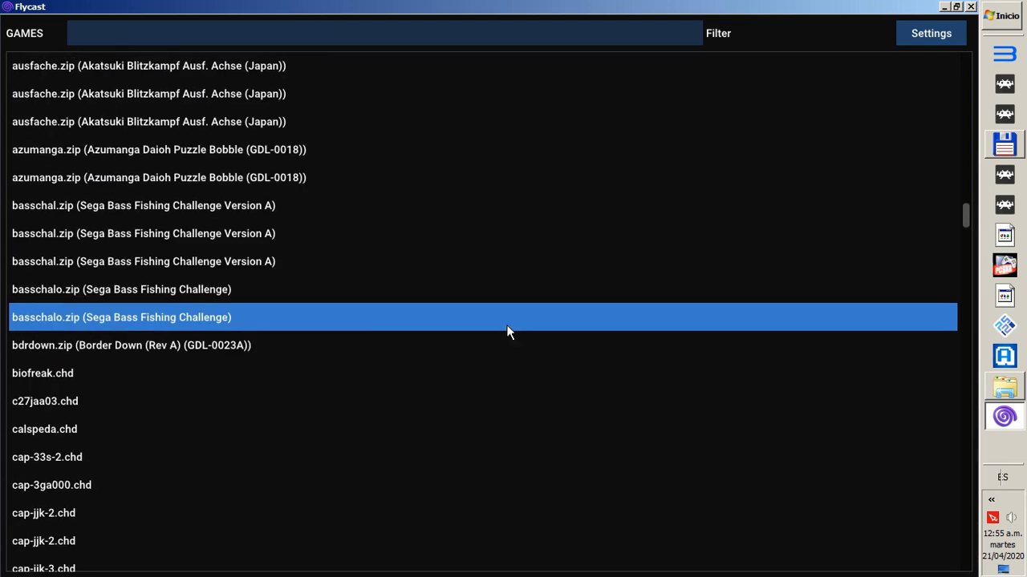
scroll(510, 339, "up", 15)
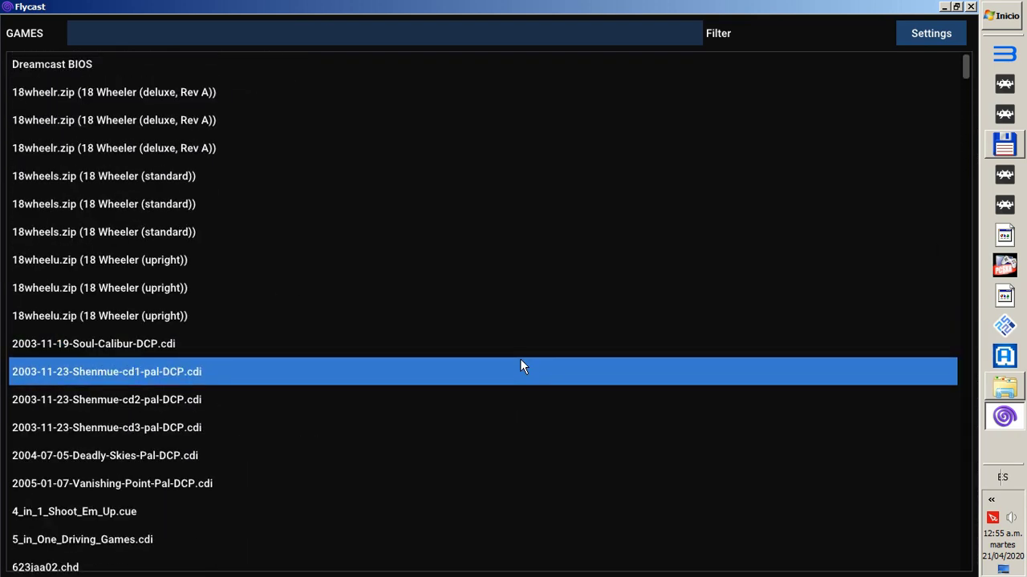
scroll(518, 360, "down", 5)
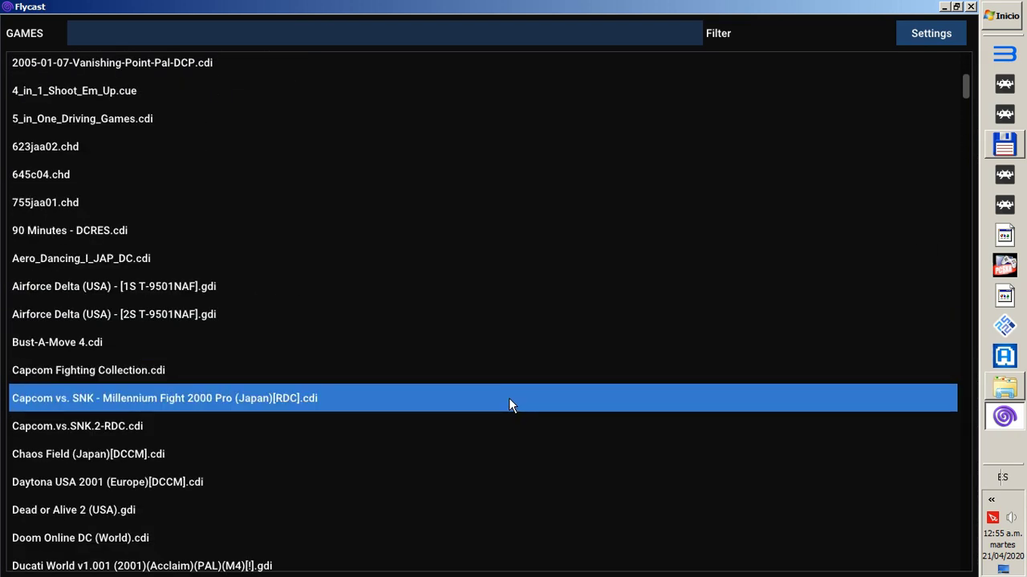
scroll(509, 398, "down", 5)
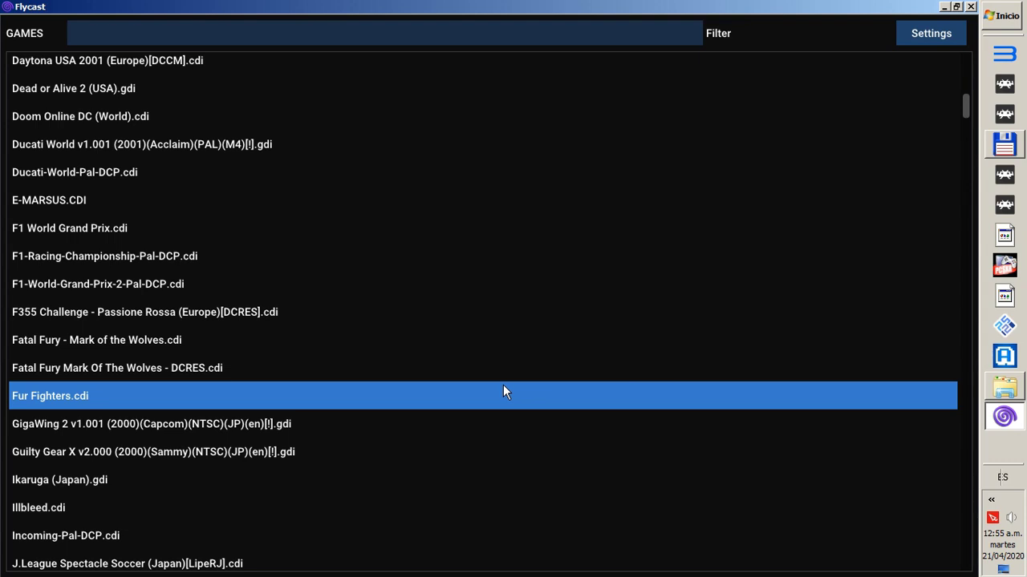
scroll(505, 391, "down", 5)
scroll(503, 392, "down", 5)
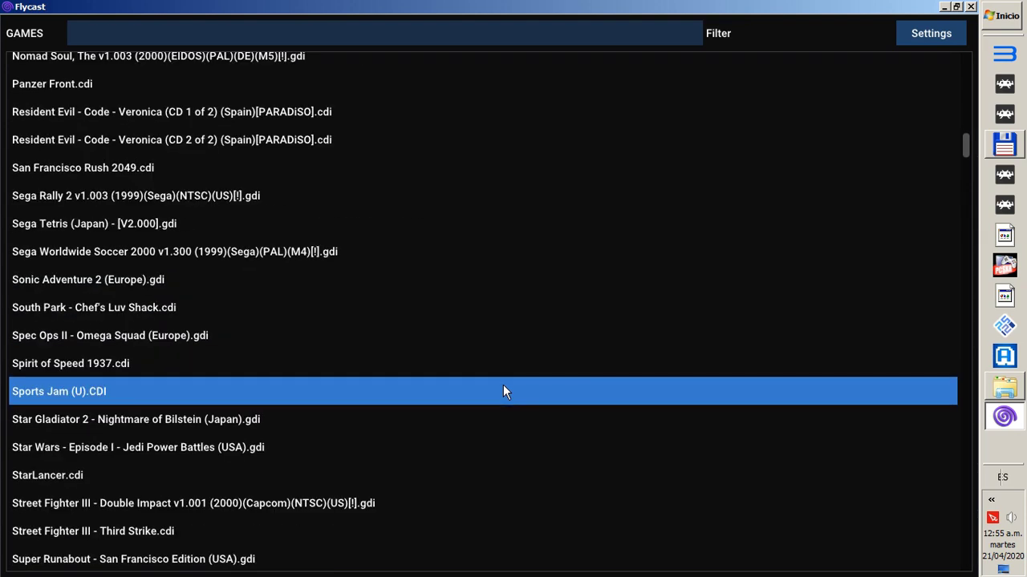
scroll(547, 383, "down", 2)
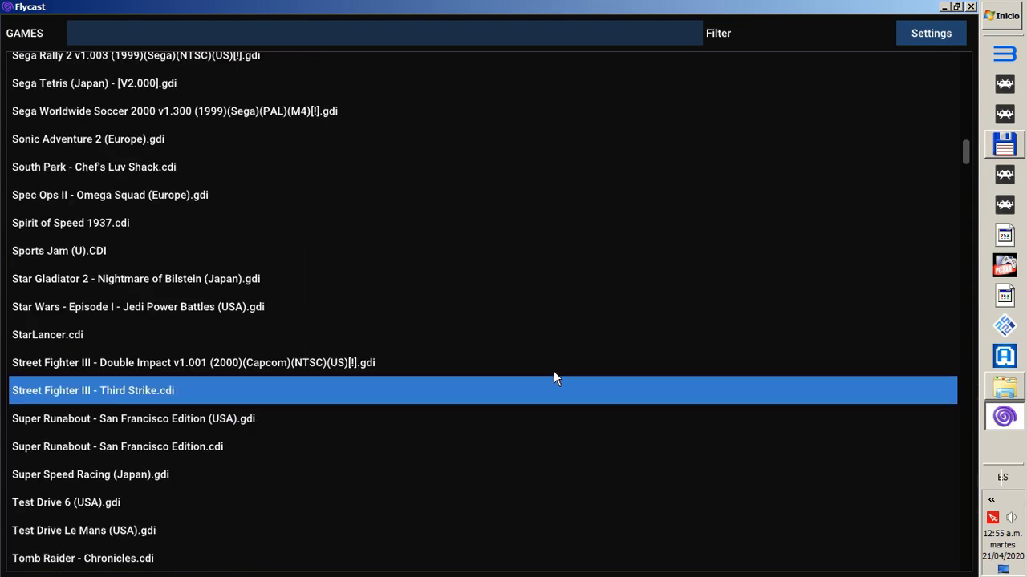
Return to the Dreamcast titles starting with F in the games list and launch F1 World Grand Prix.cdi
scroll(554, 367, "up", 5)
scroll(554, 367, "up", 5)
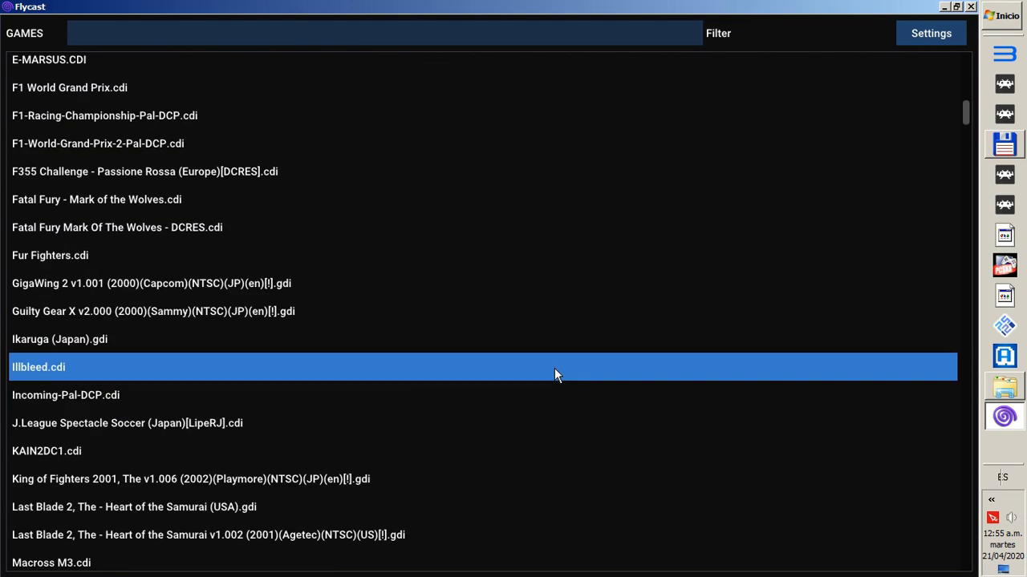
scroll(554, 368, "up", 5)
scroll(533, 389, "down", 2)
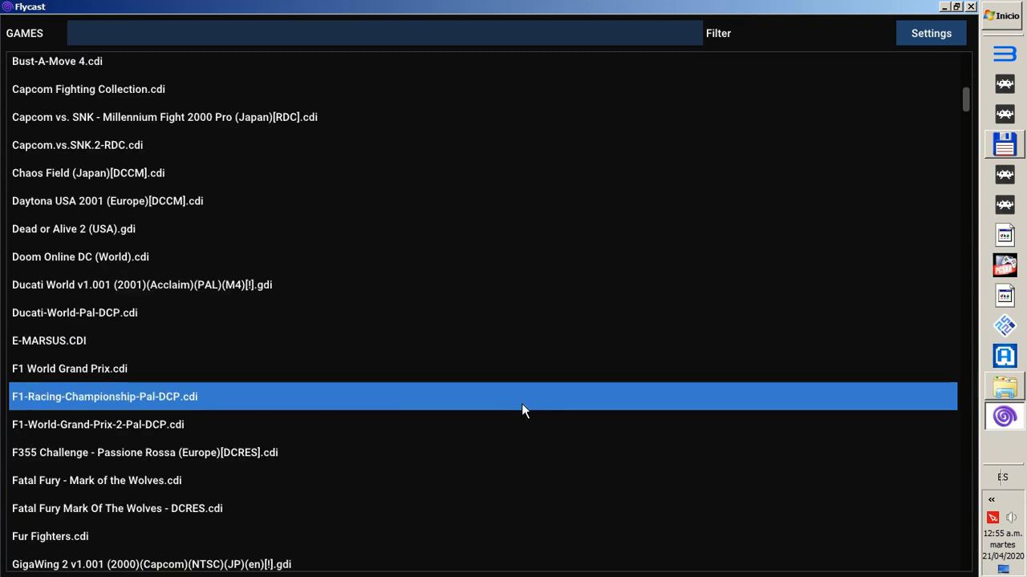
left_click(514, 371)
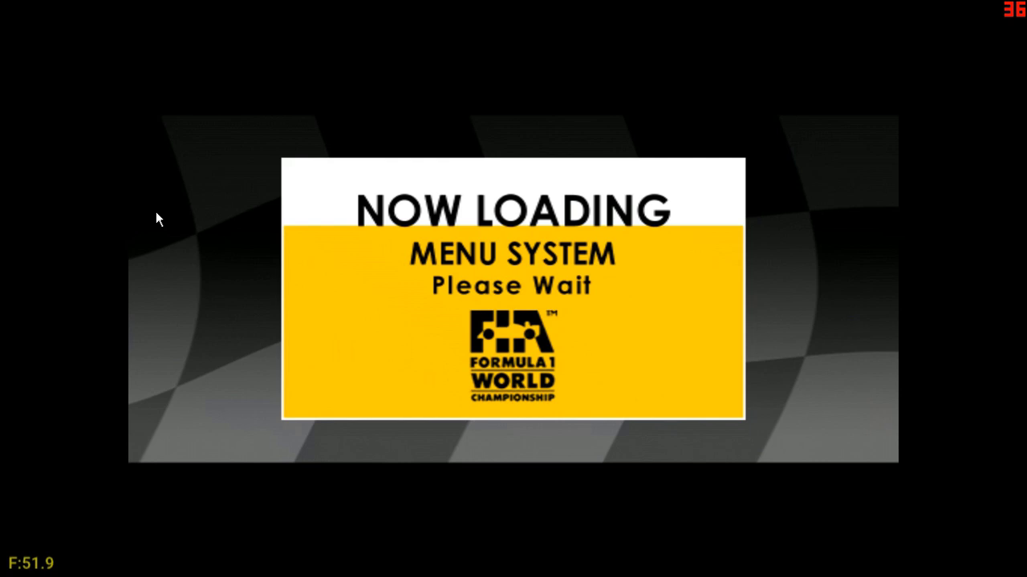
Set up a Carrera individual with McLaren and its first listed driver, accepting the default driver options
key("Return")
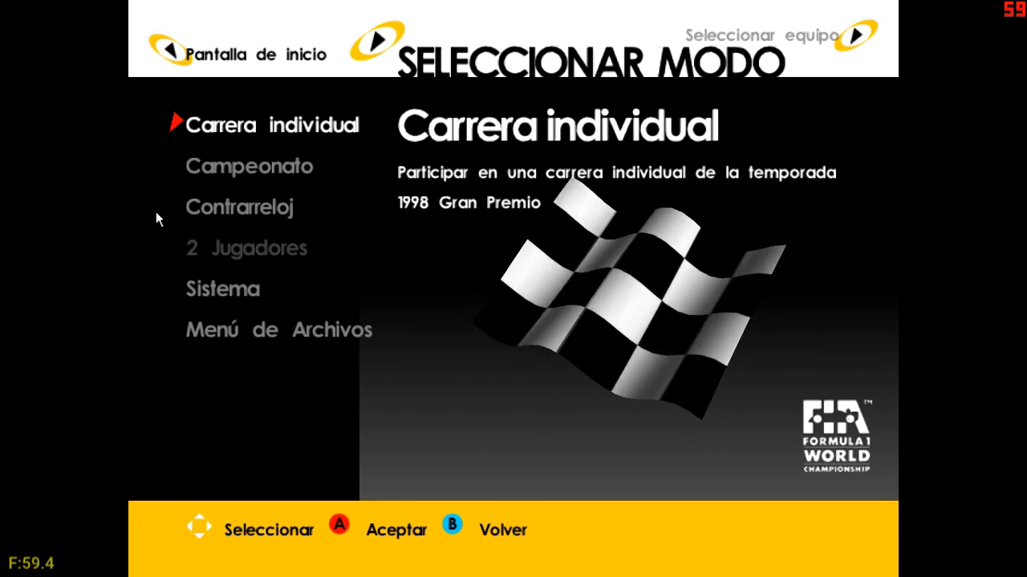
key("Return")
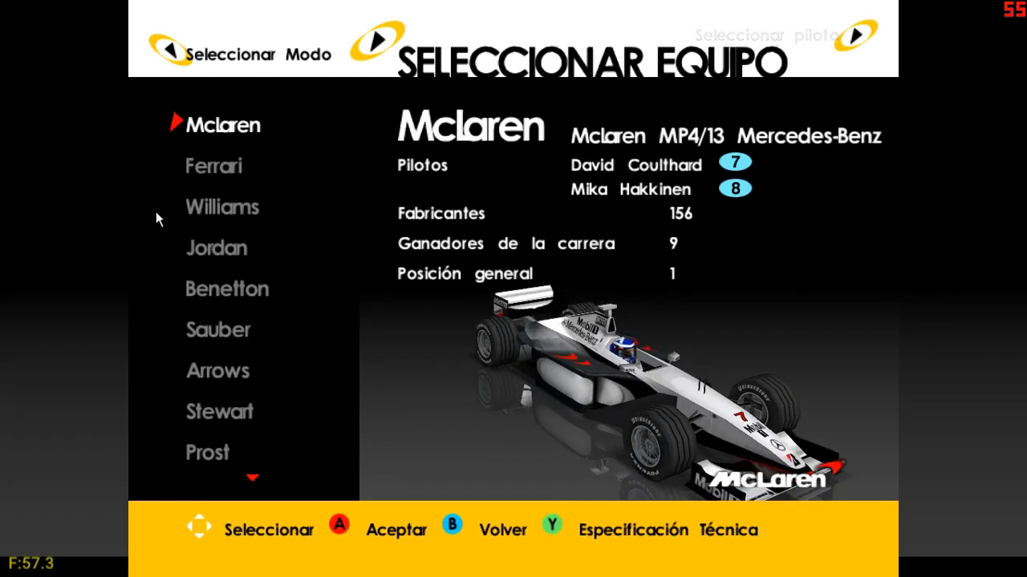
key("Return")
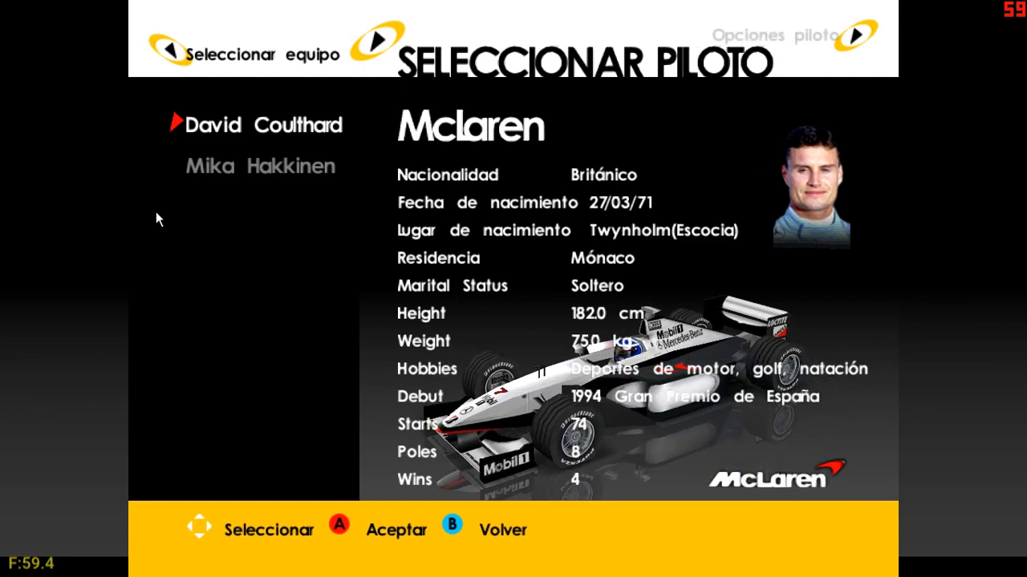
key("Return")
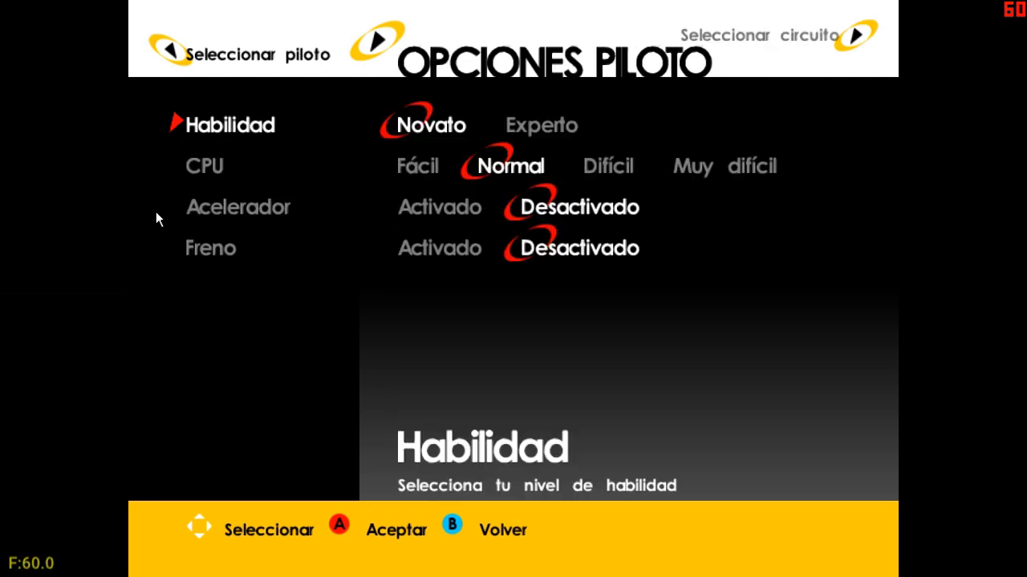
key("Return")
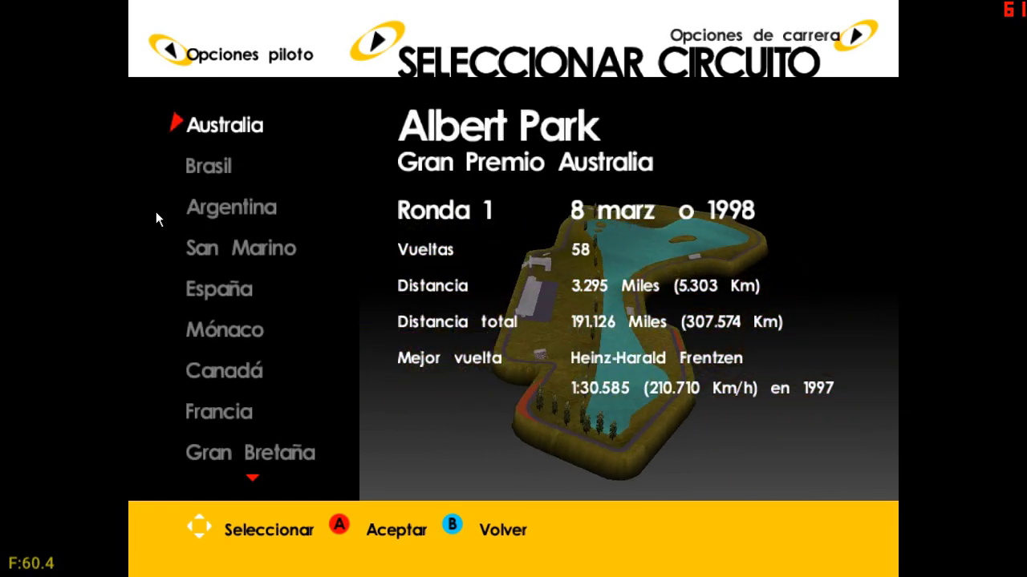
Choose the Argentina circuit, accept the default race options and start the race
key("Down")
key("Down")
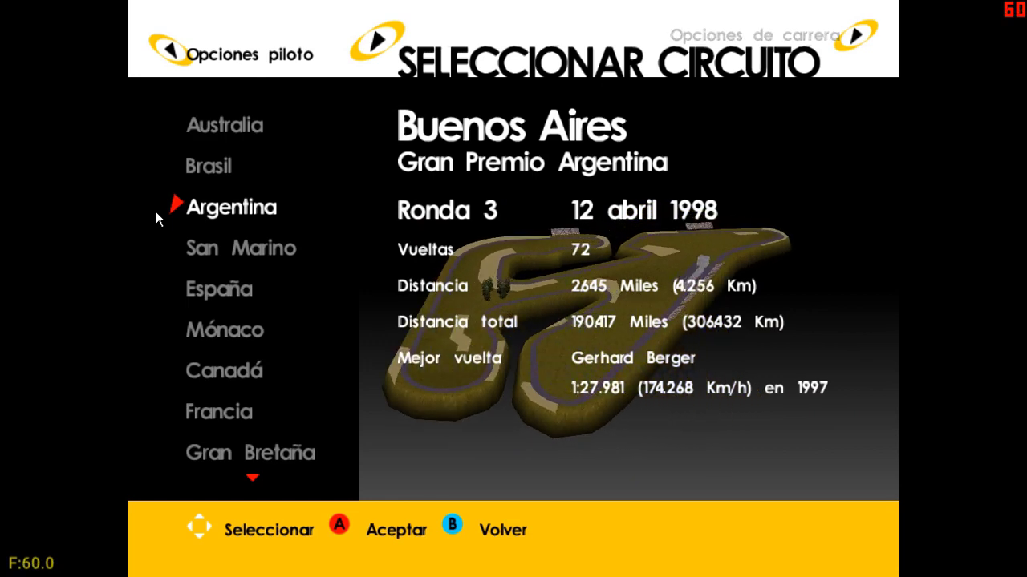
key("Return")
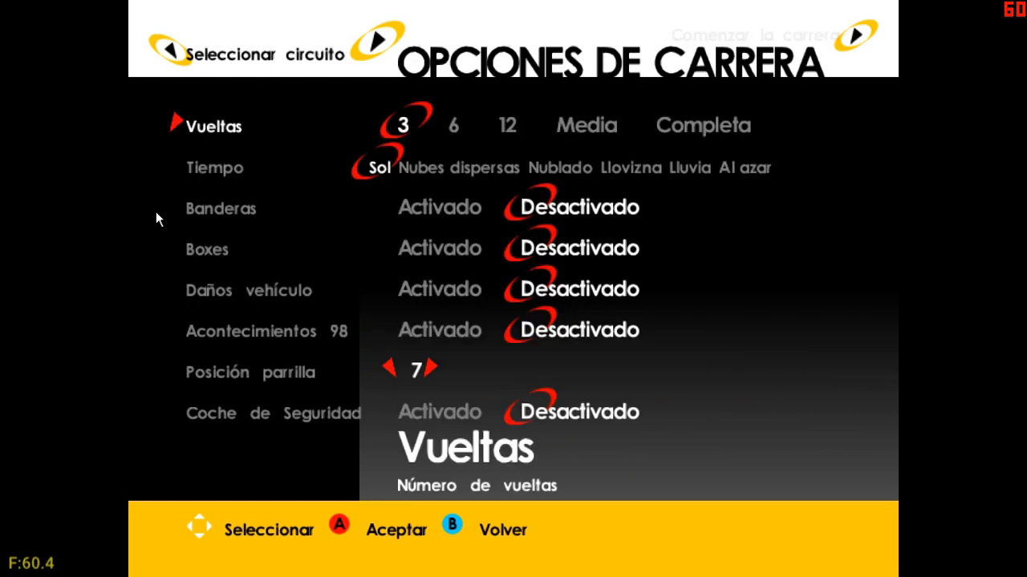
key("Return")
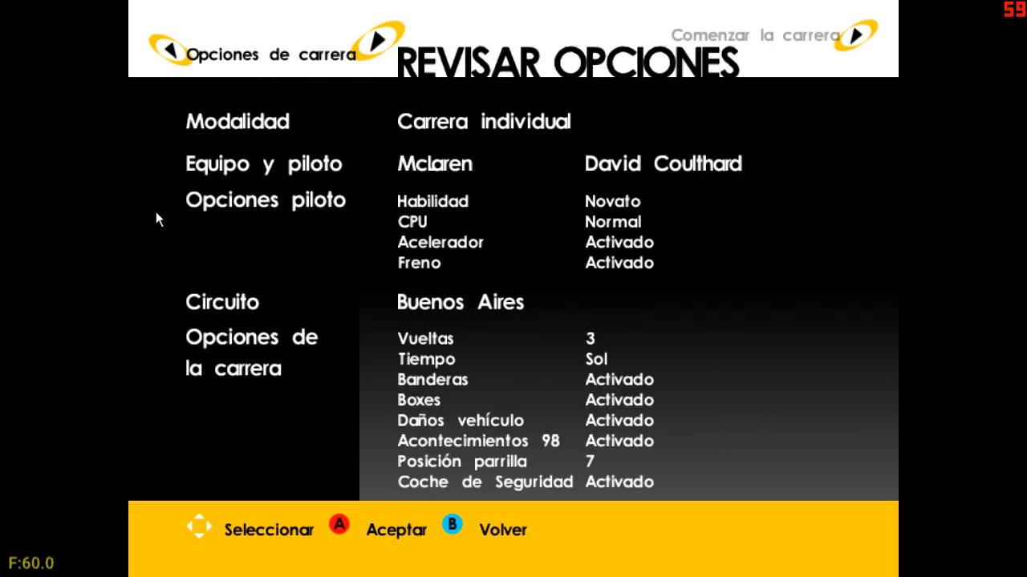
key("Return")
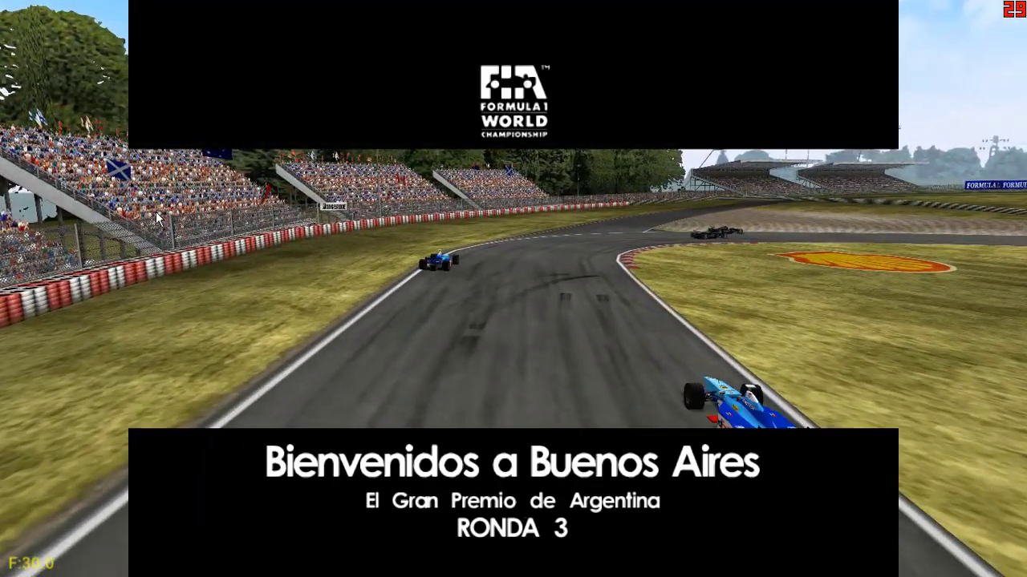
Skip the circuit introduction, leave the Paddock through Salida and skip the starting grid presentation
key("Escape")
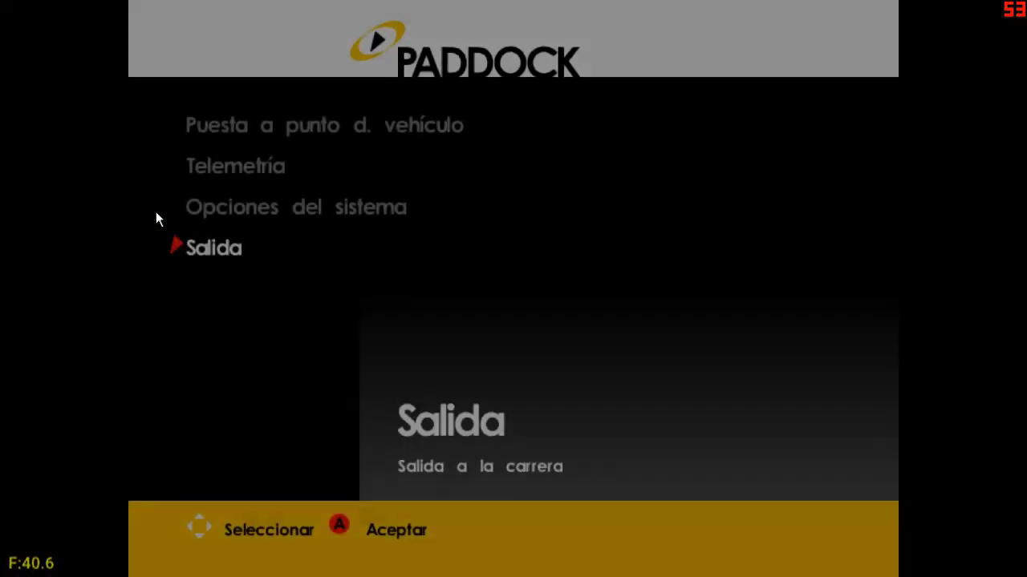
key("Return")
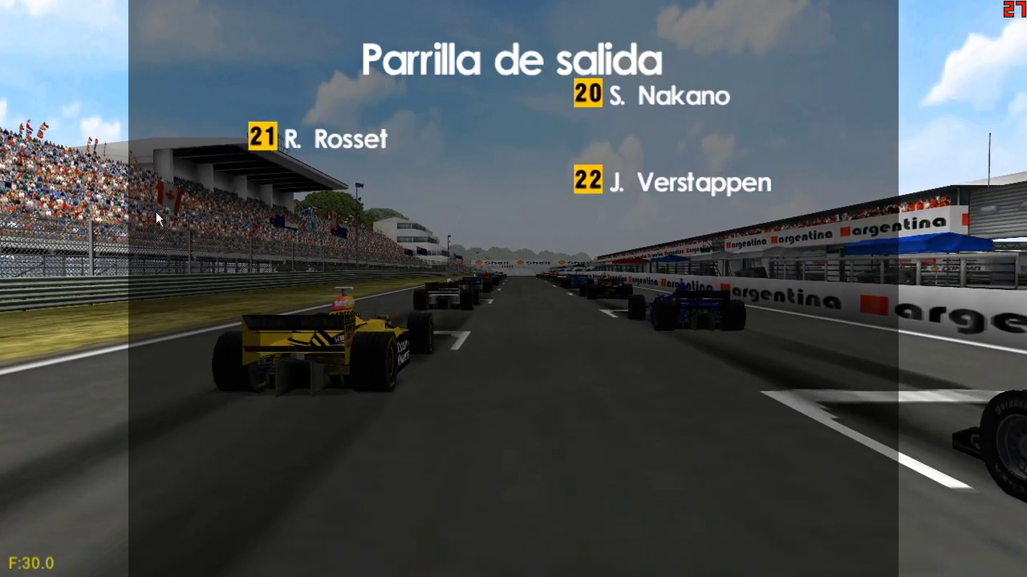
key("Escape")
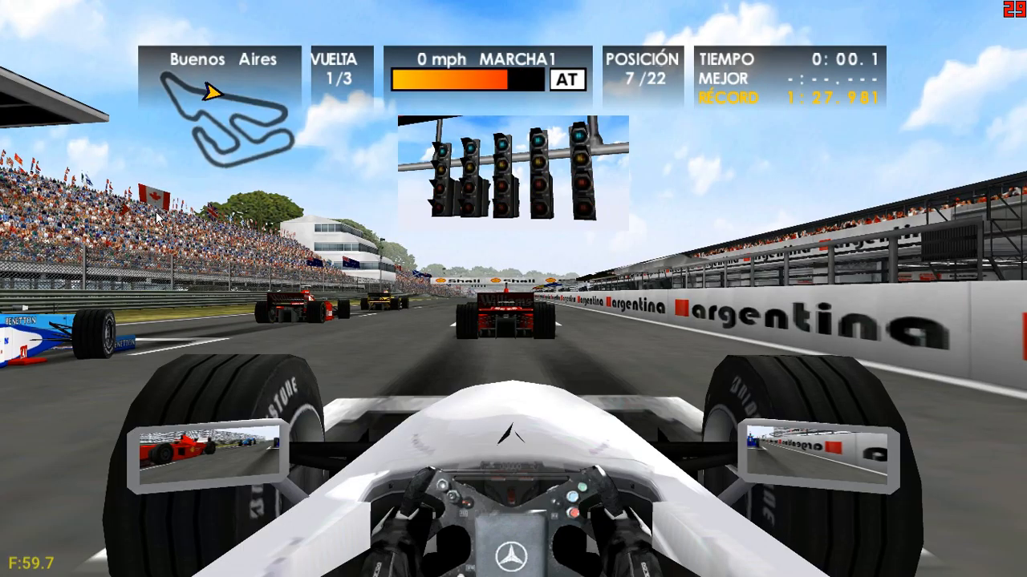
Accelerate off the starting grid, overtake along the straight and drive through the Curvon corner
key("Up")
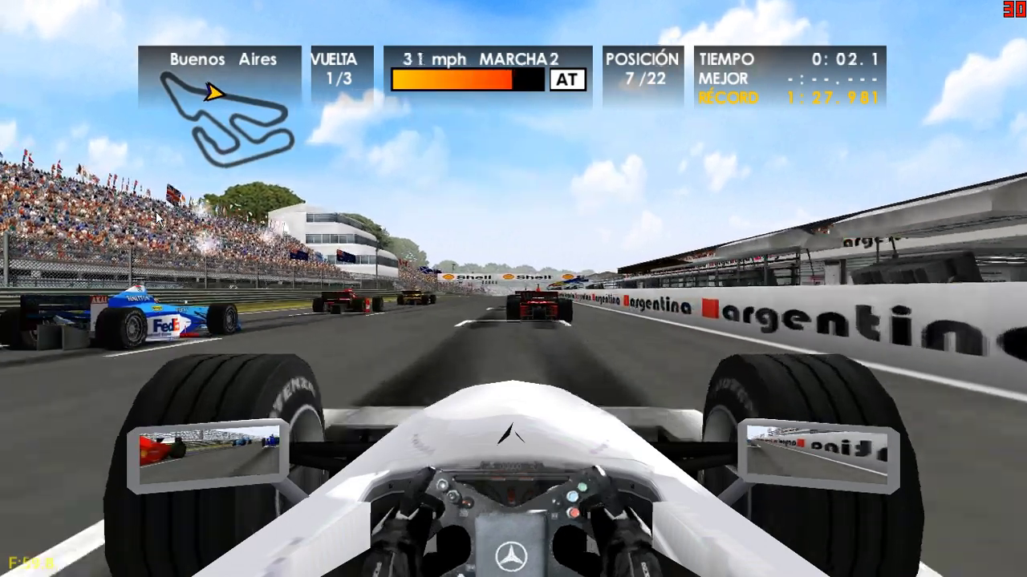
key("Up")
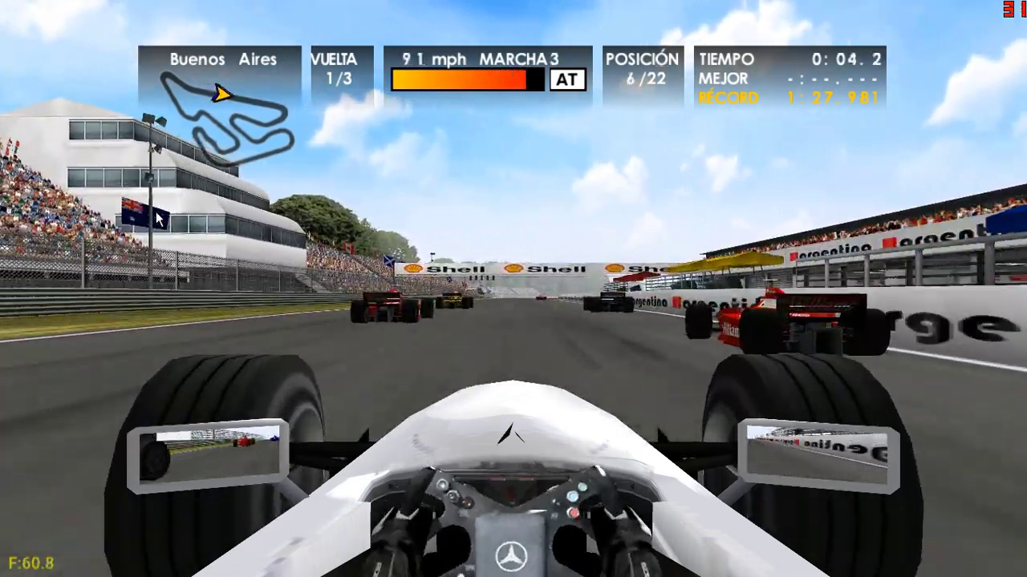
key("Up")
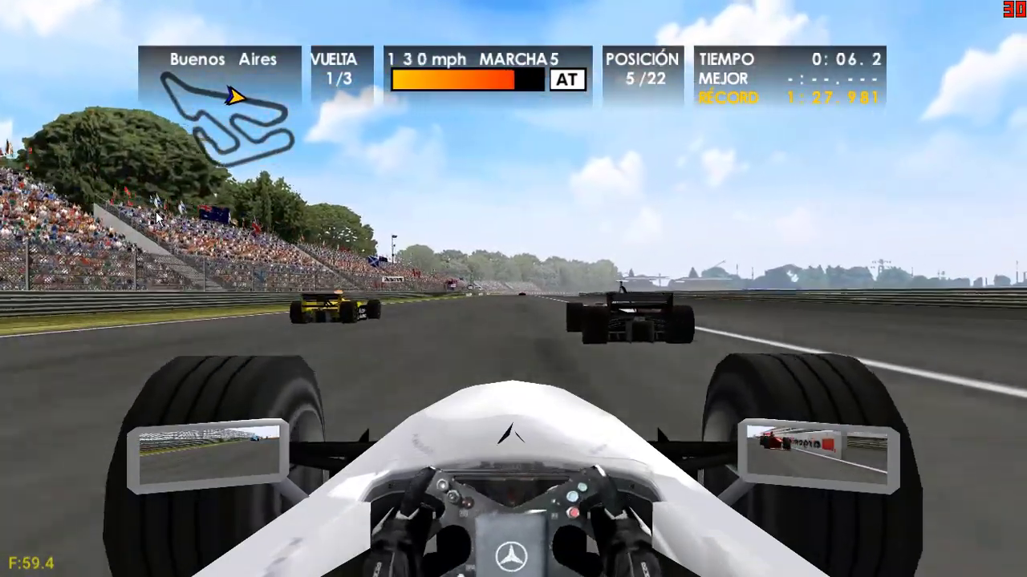
key("Up")
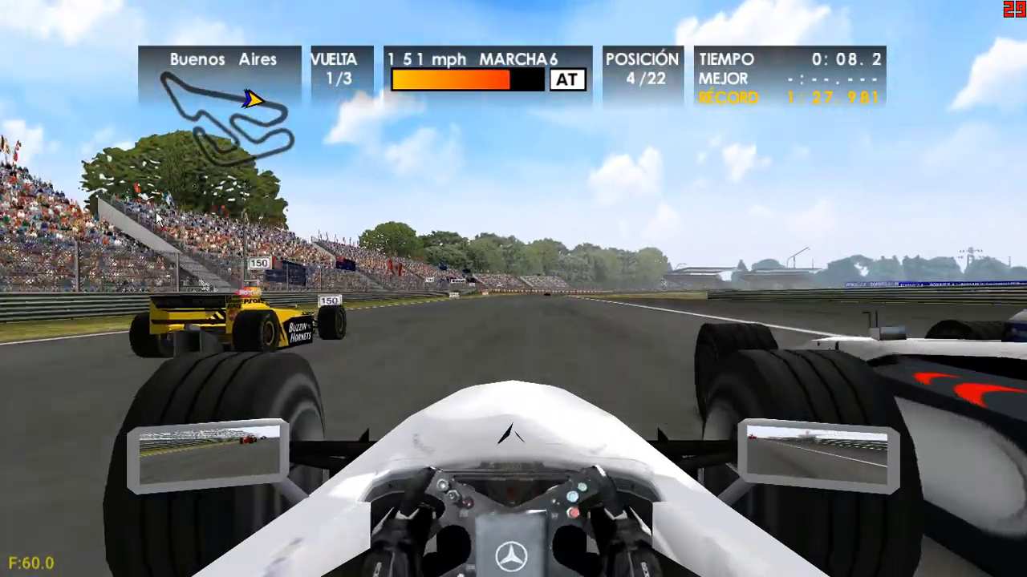
key("Up")
key("Up")
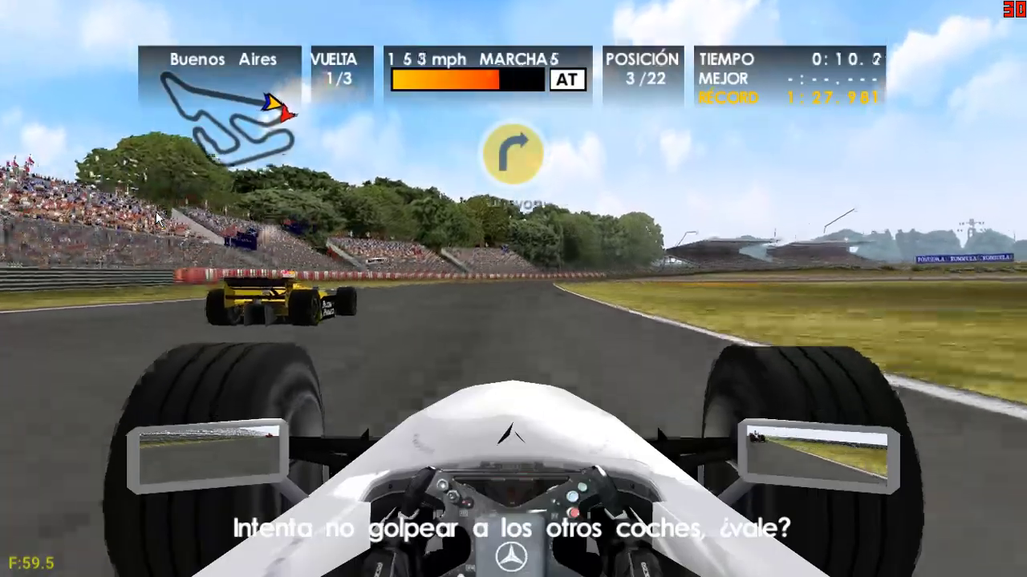
key("Up")
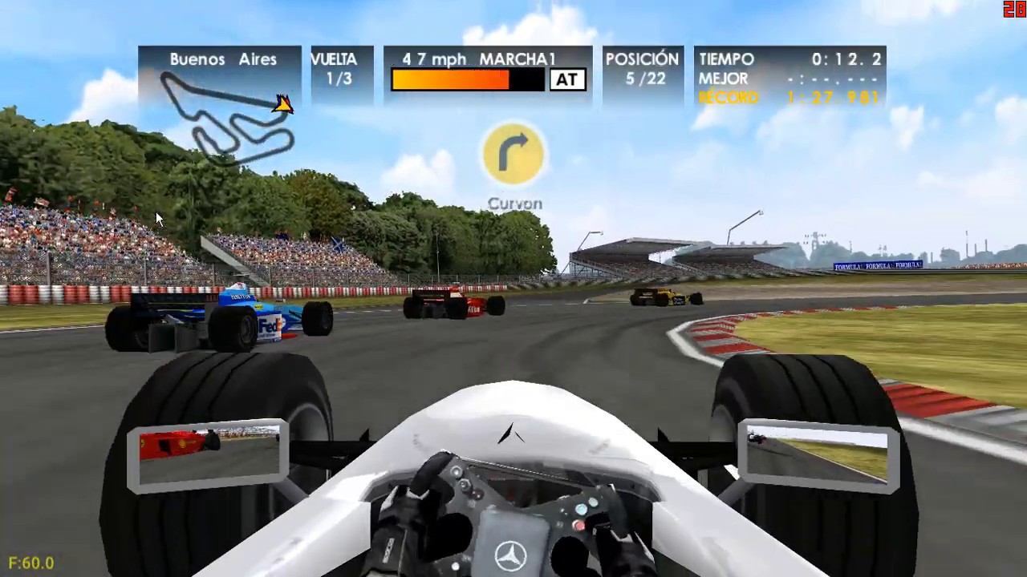
key("Up")
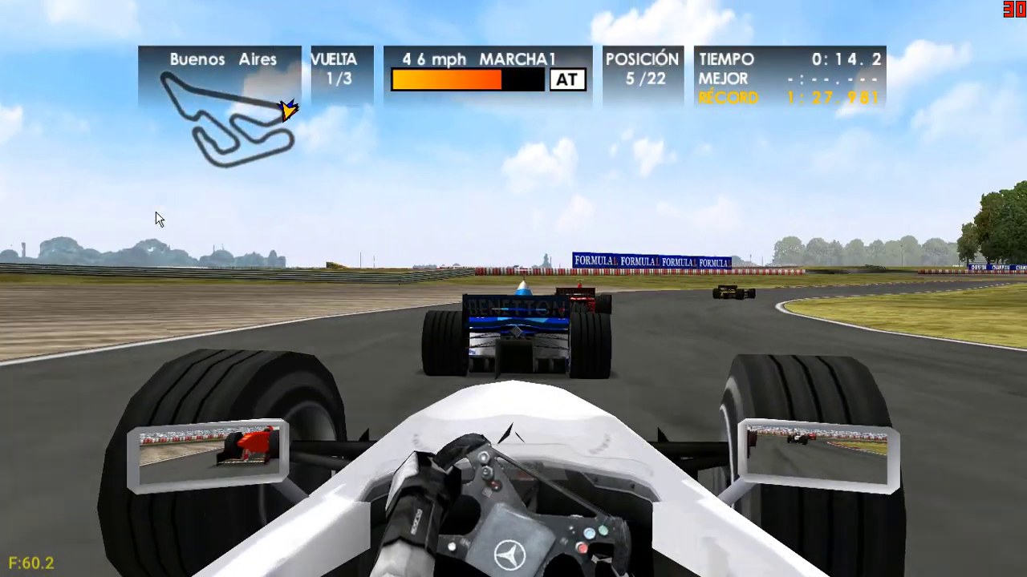
key("Up")
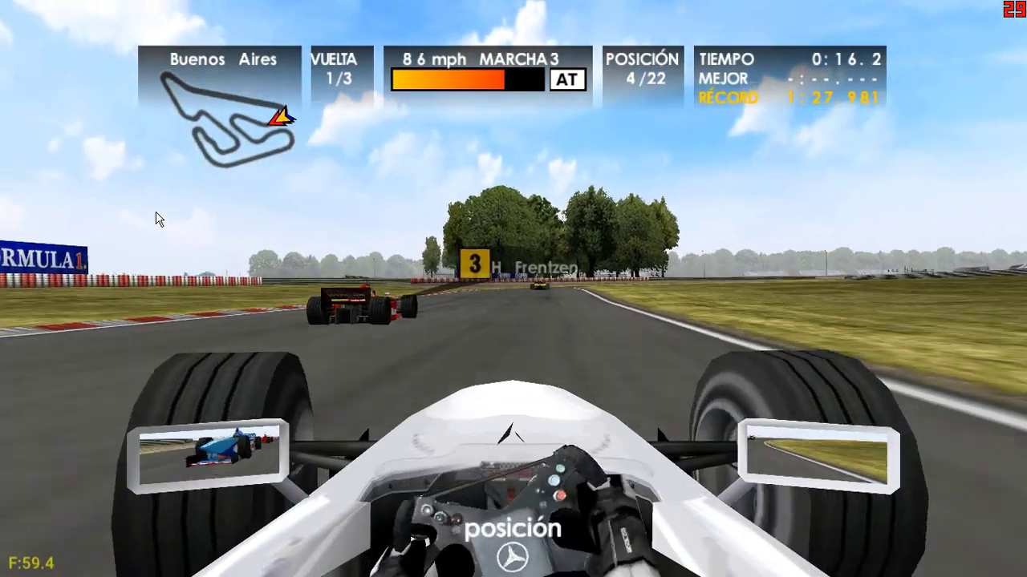
Drive the car on through the right-hand bend and the left-hand Curva de la Confiteria
key("Right")
key("Down")
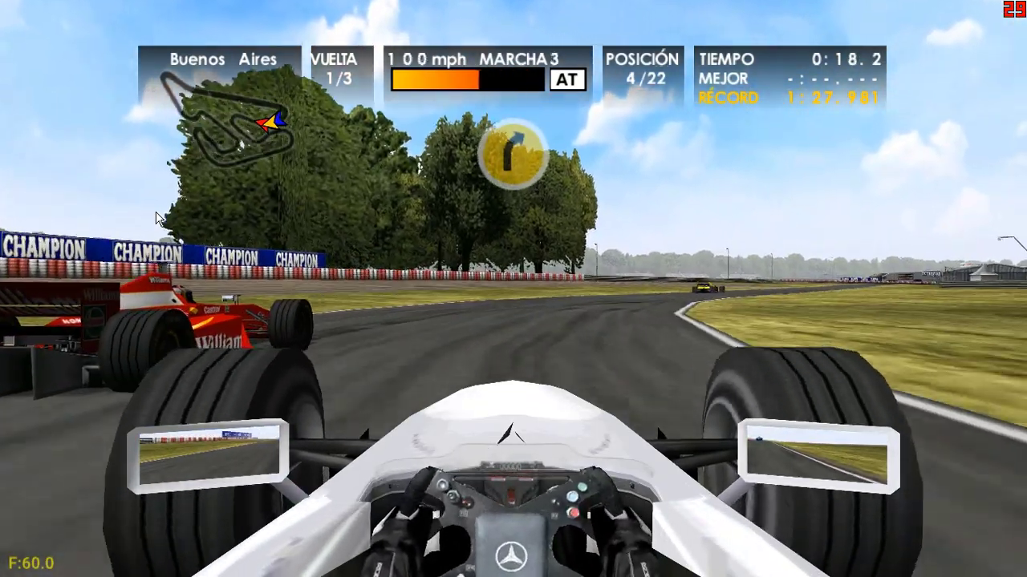
key("Up")
key("Right")
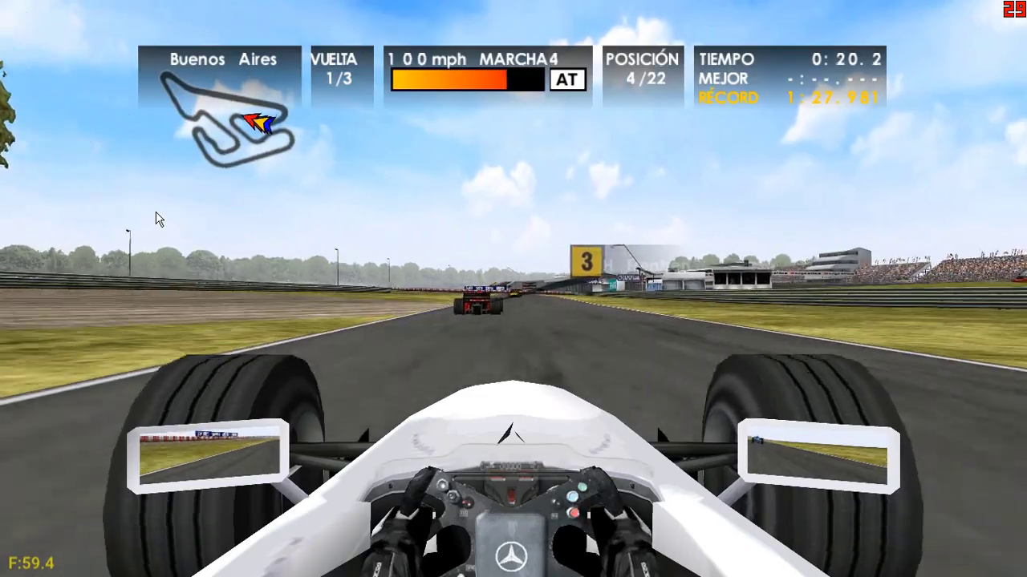
key("Up")
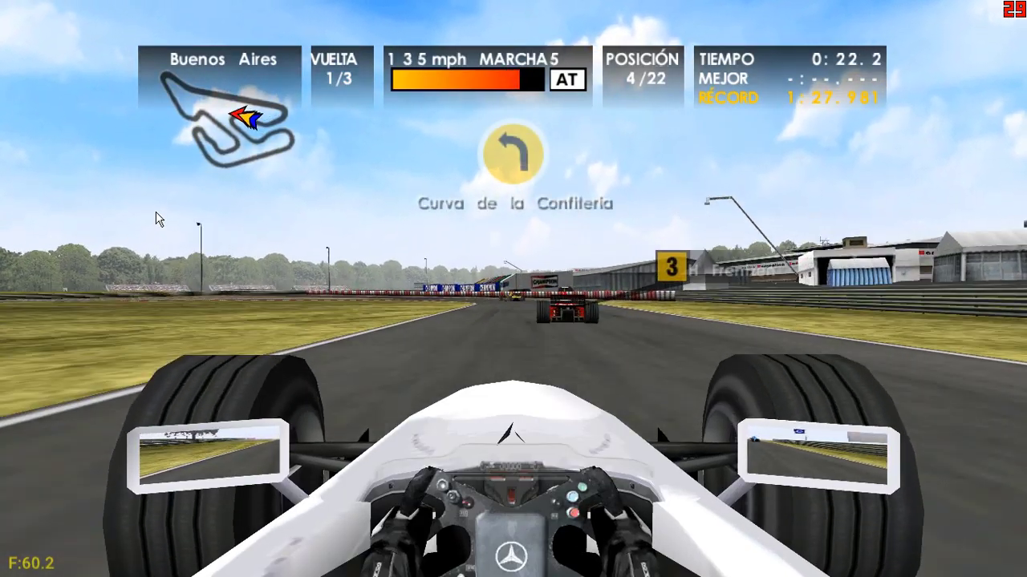
key("Down")
key("Left")
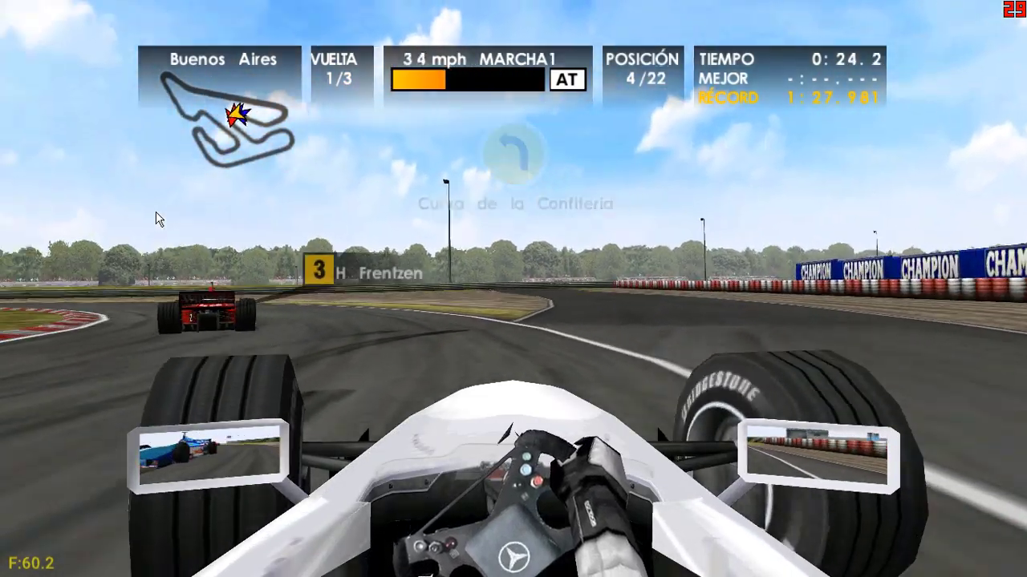
key("Up")
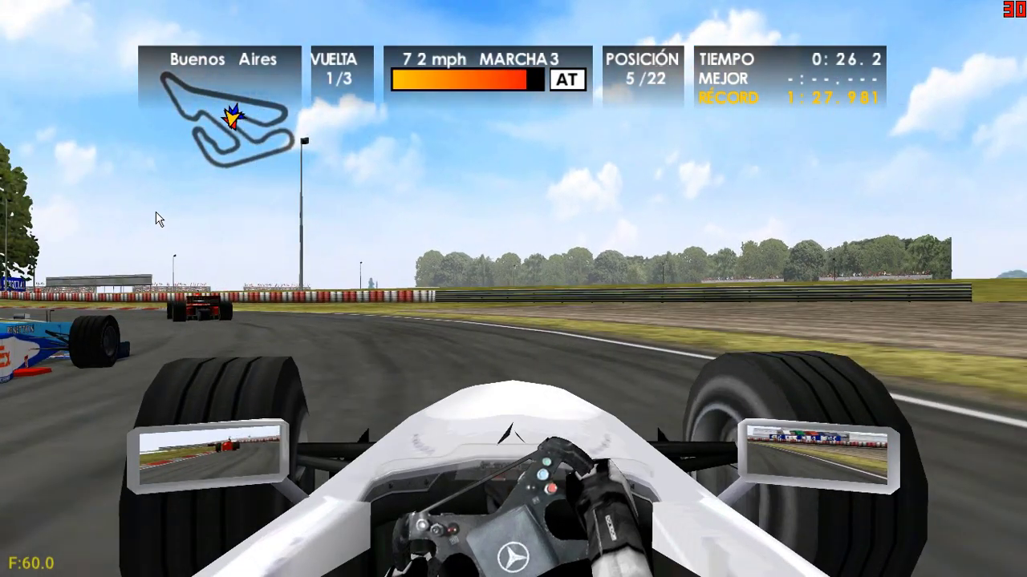
key("Left")
key("Up")
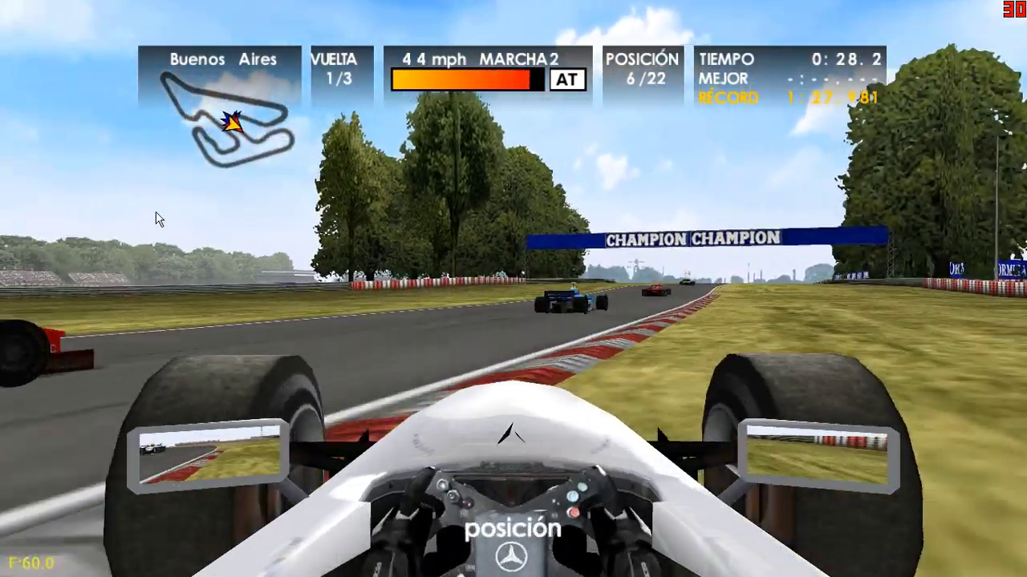
Drive under the Champion banner, slow down for the left-hand Curva del Ombu and accelerate out of it
key("Up")
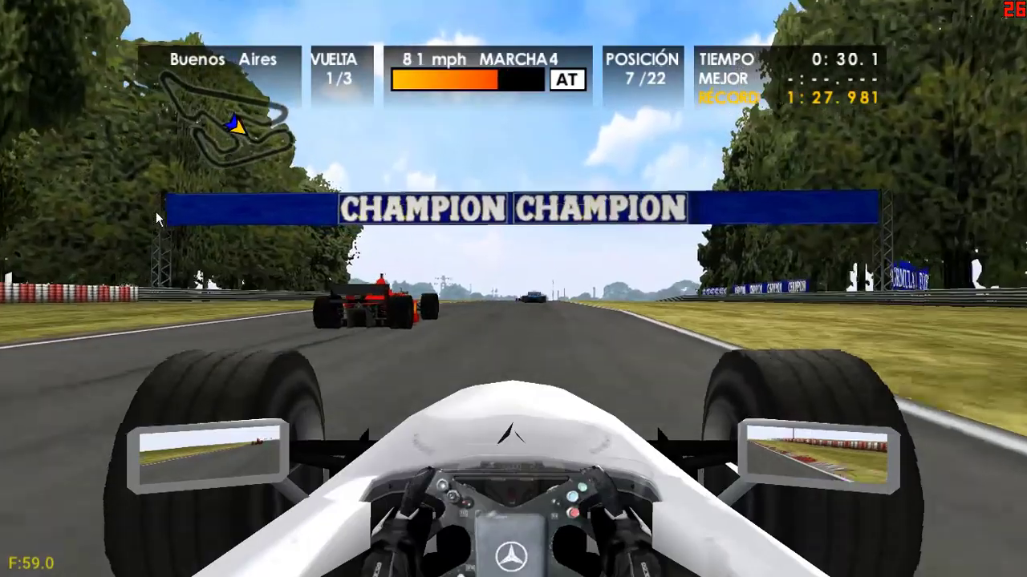
key("Up")
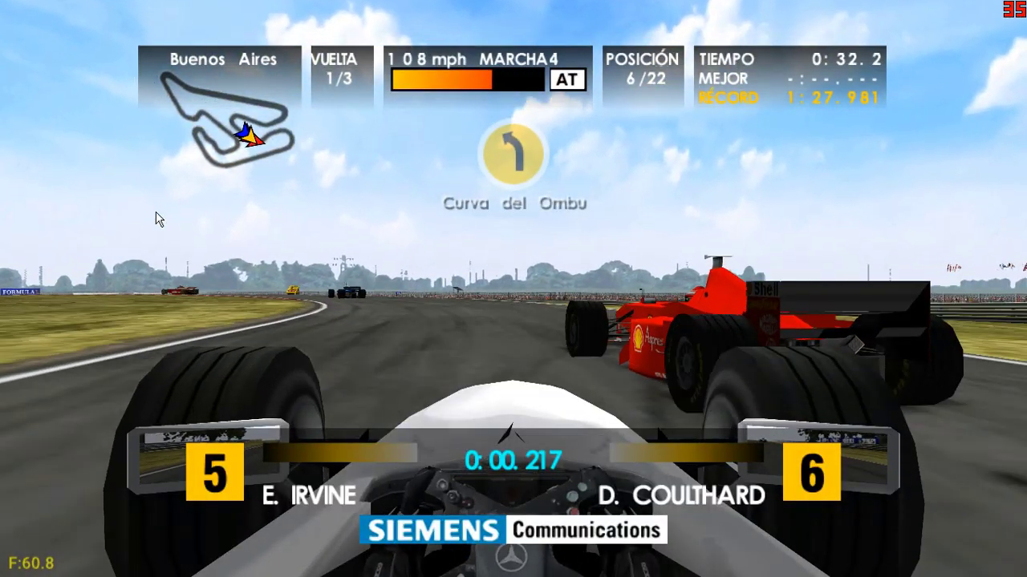
key("Down")
key("Left")
key("Up")
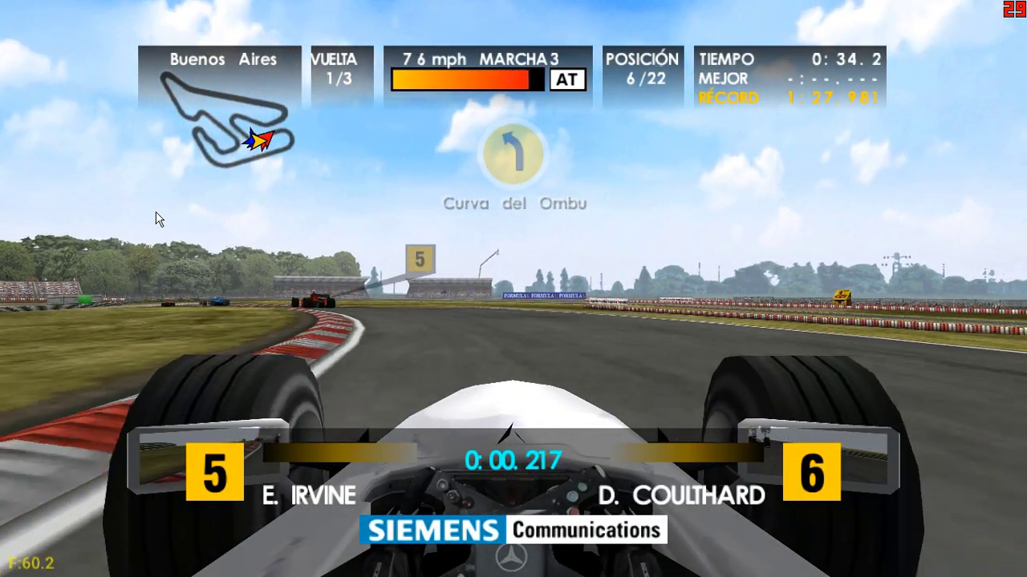
key("Up")
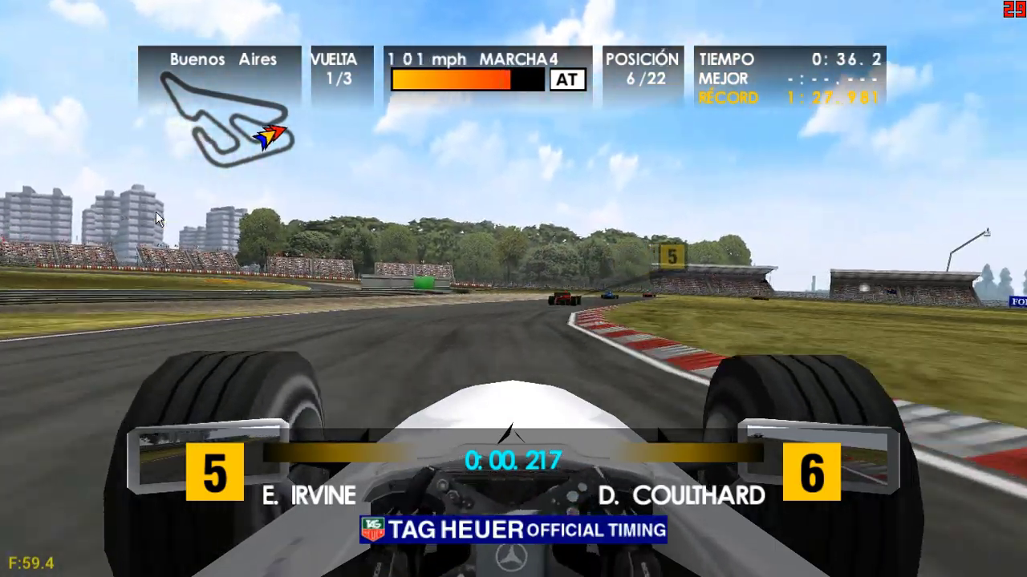
Brake and steer through the right-hand bends after Curva del Ombu and accelerate onto the straight
key("Up")
key("Down")
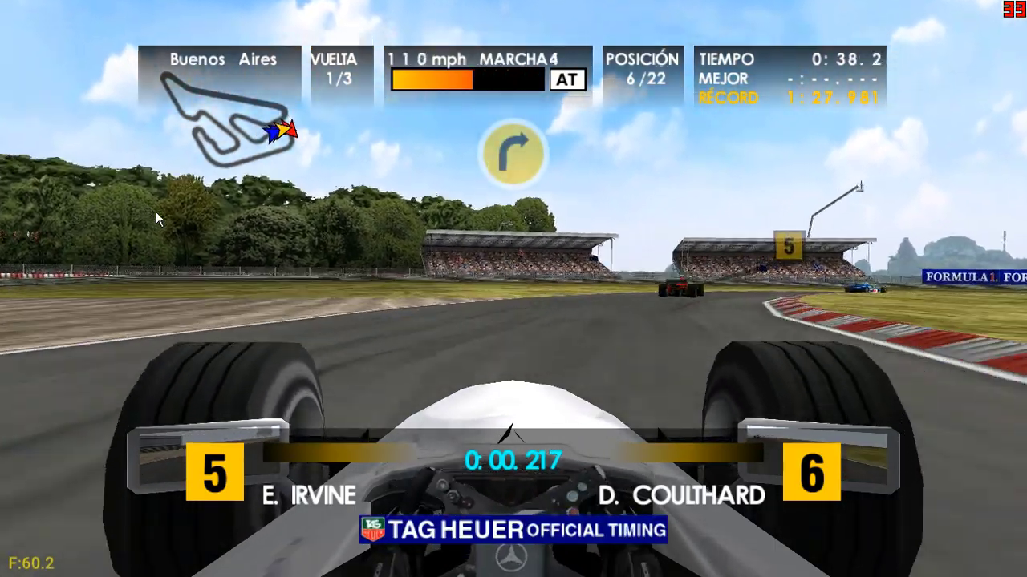
key("Right")
key("Up")
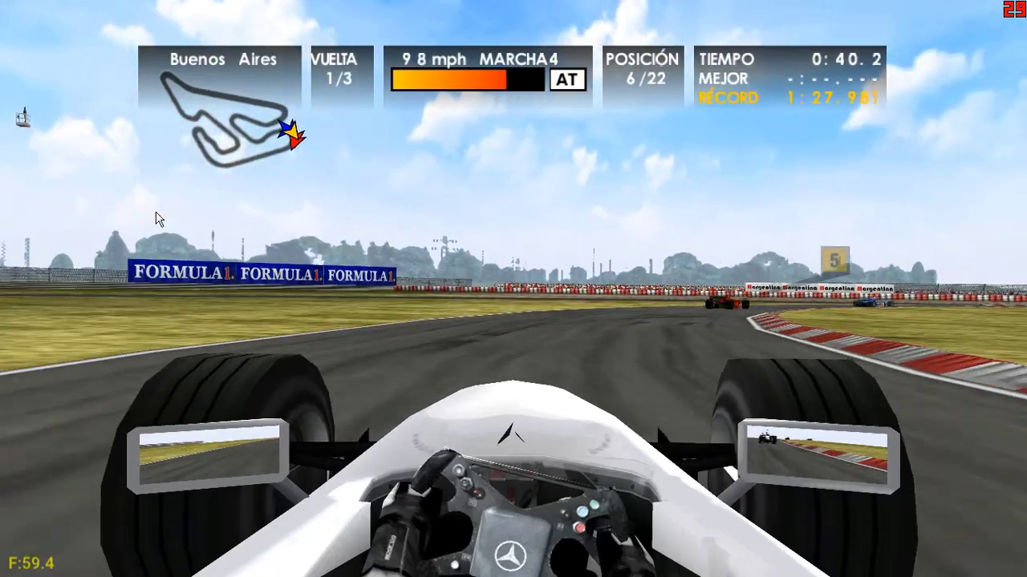
key("Down")
key("Right")
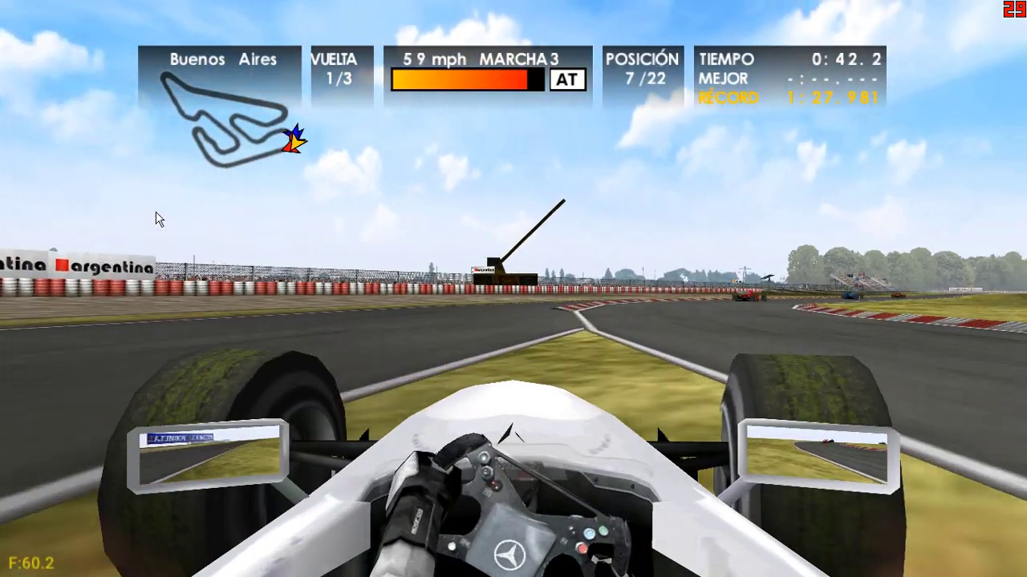
key("Up")
key("Right")
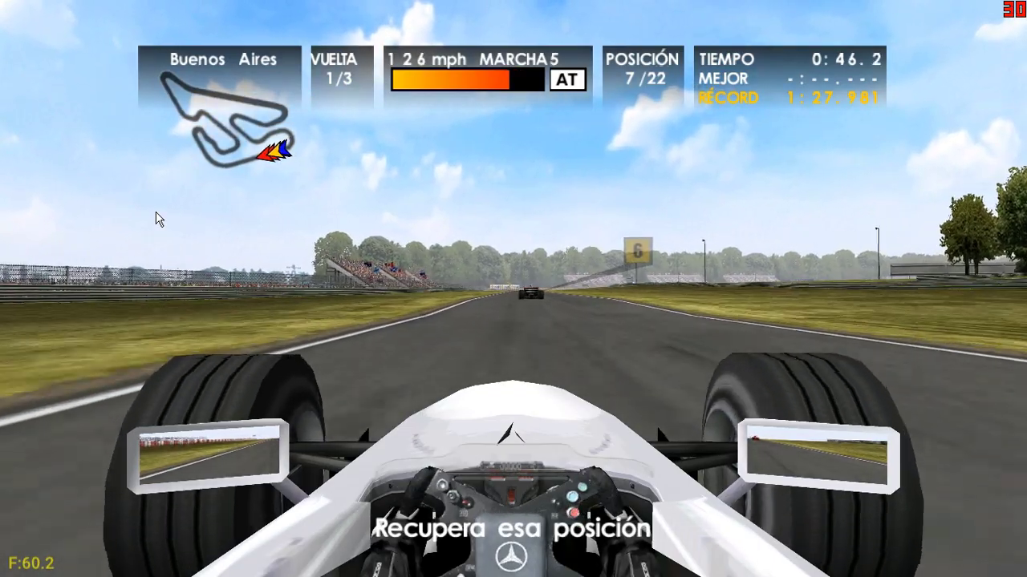
Accelerate down the straight behind the car ahead and turn into the right-hand Curva de Ascari
key("Up")
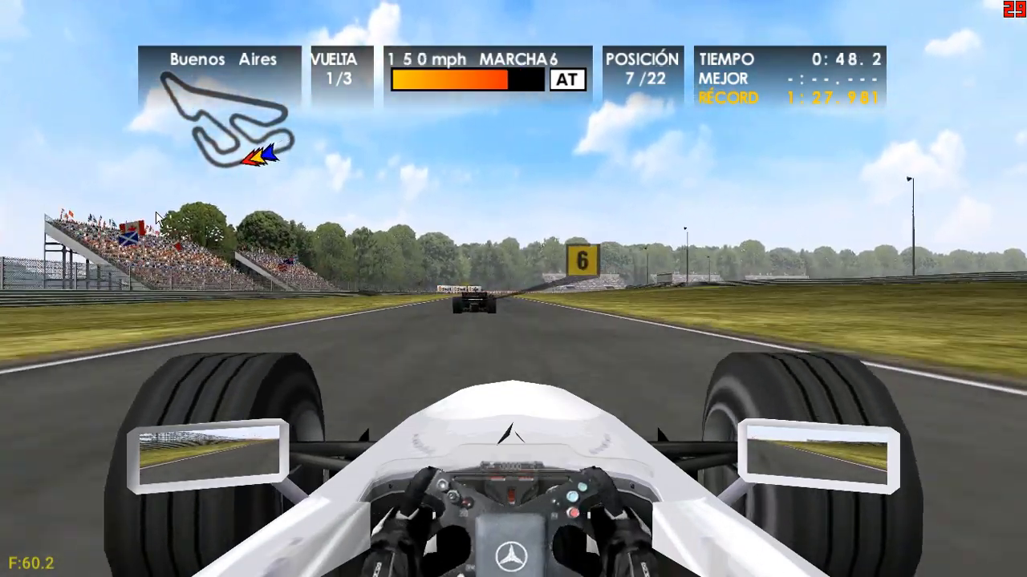
key("Up")
key("Right")
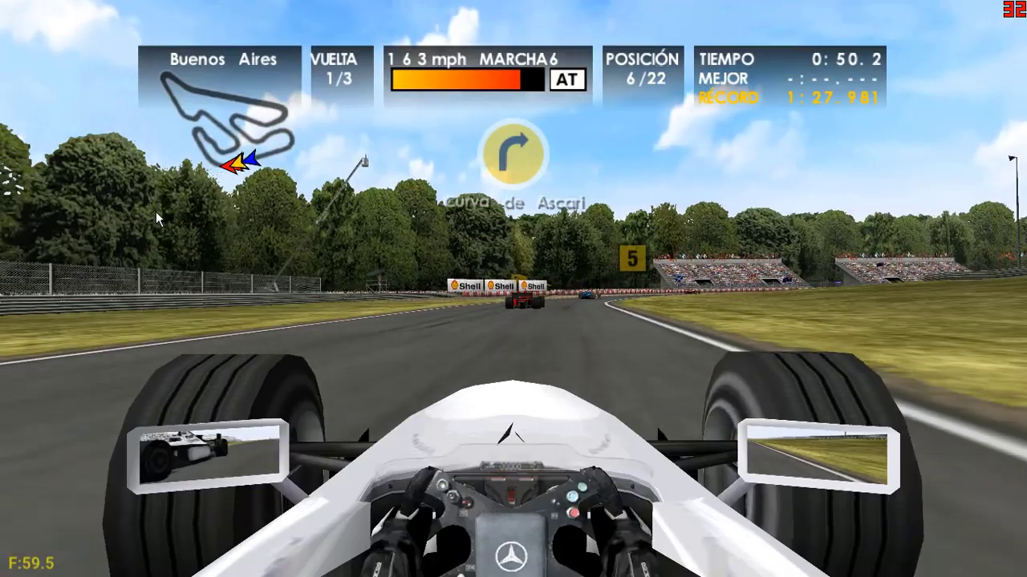
key("Right")
key("Down")
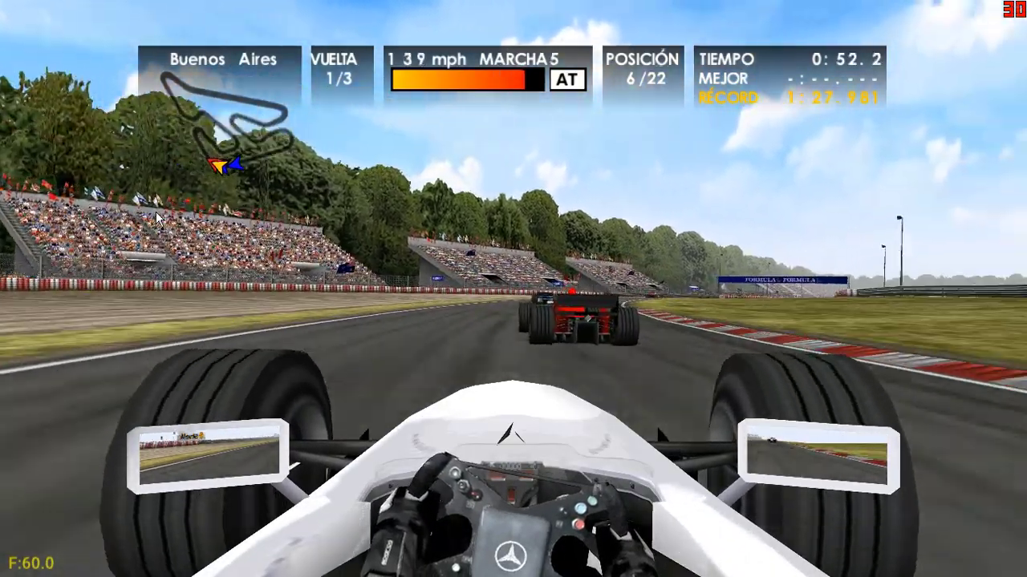
Overtake the red Ferrari and brake around the right-hand Entrada a los Mixtos hairpin
key("Up")
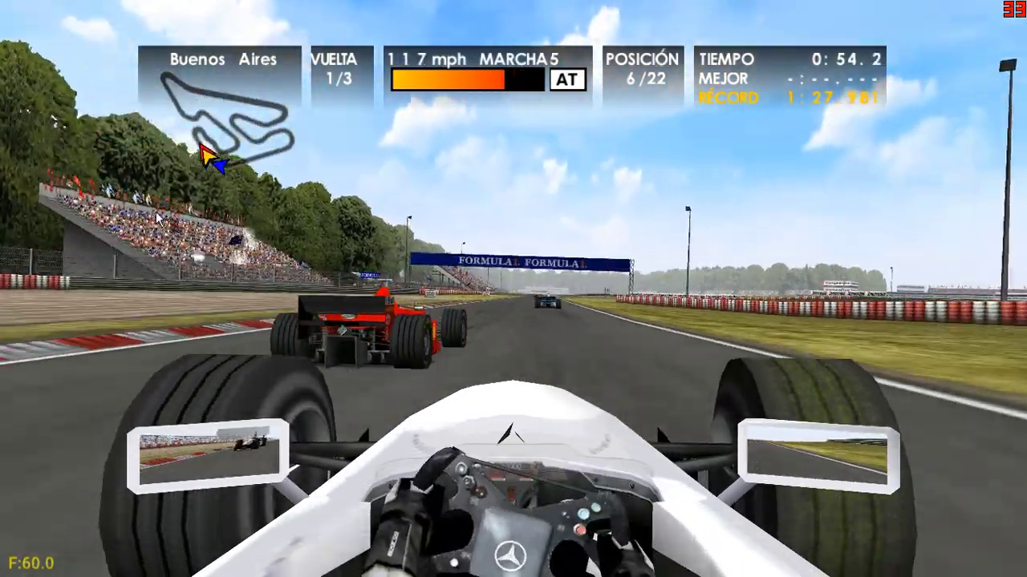
key("Up")
key("Down")
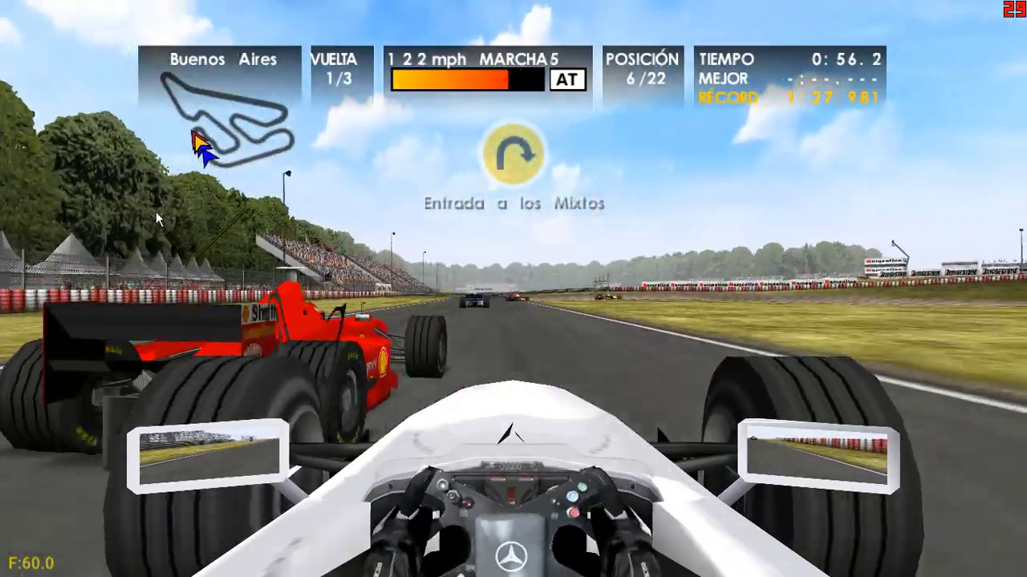
key("Down")
key("Right")
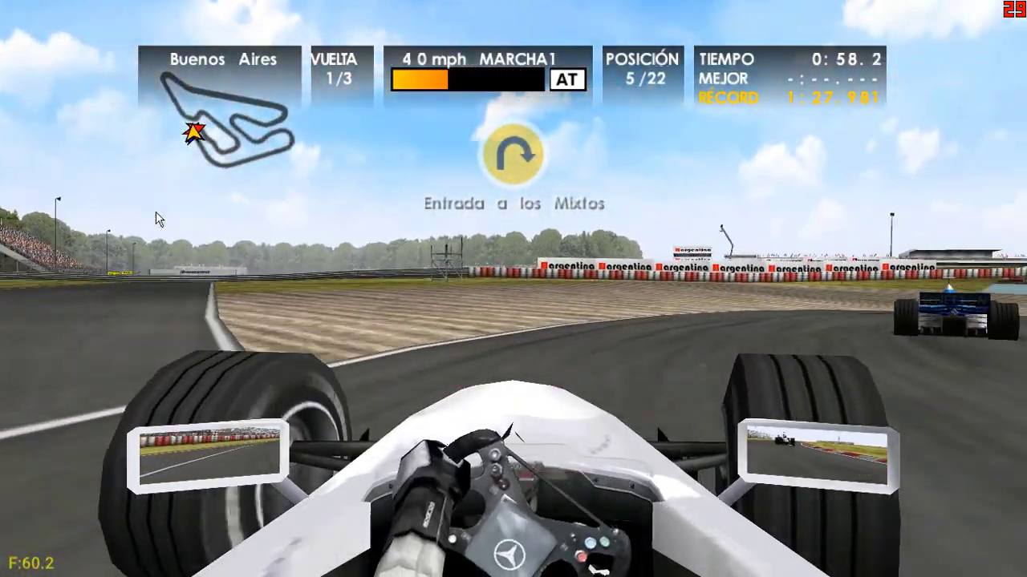
key("Up")
key("Left")
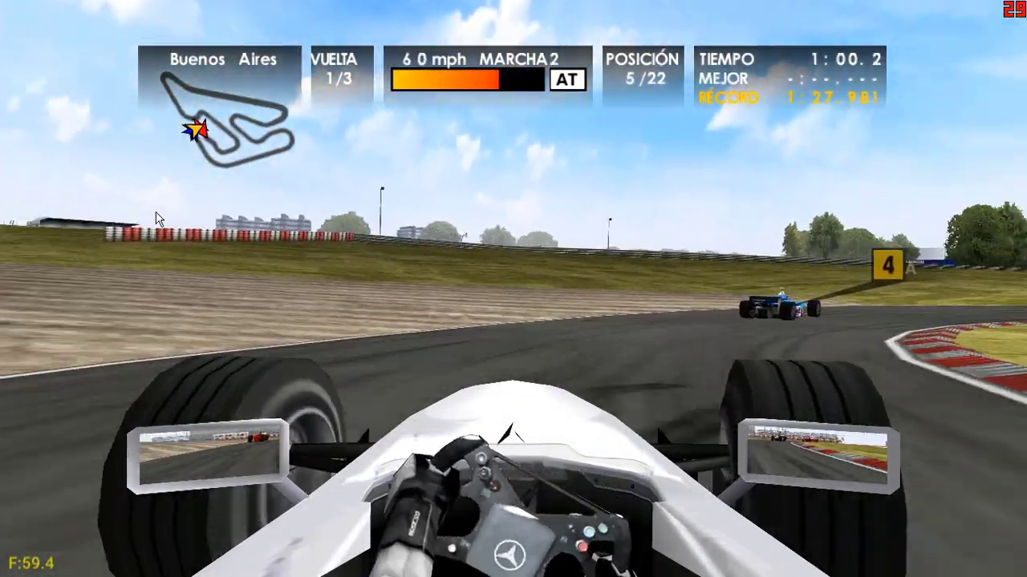
Drive through the winding section after the hairpin and round the left-hand bend by the Bridgestone boards
key("Right")
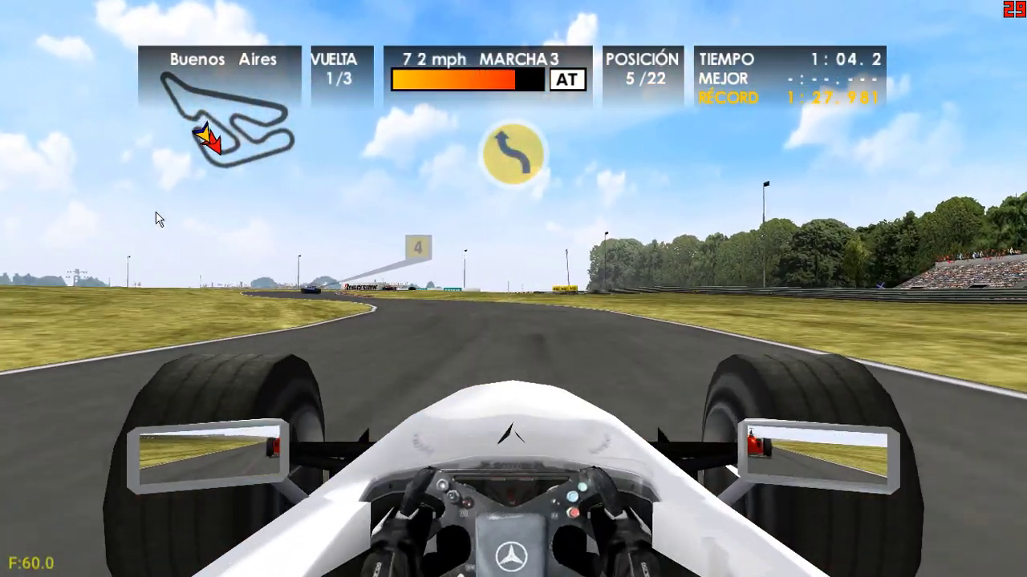
key("Left")
key("Right")
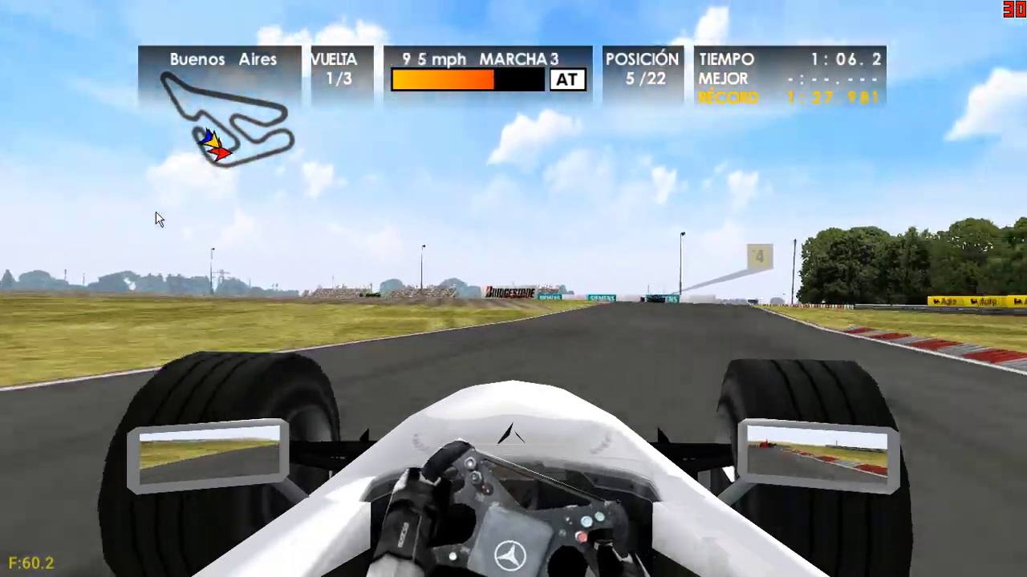
key("Down")
key("Left")
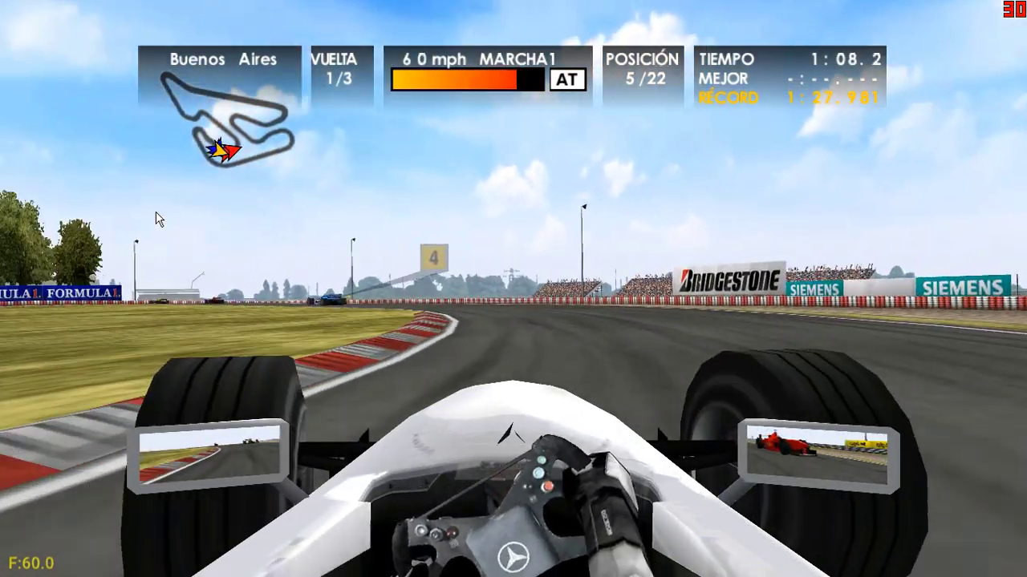
key("Right")
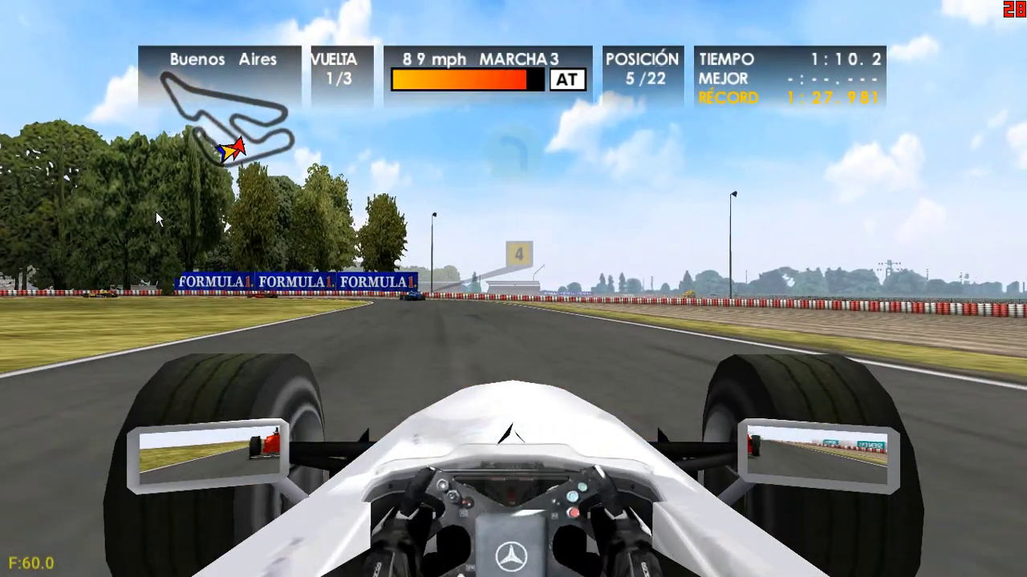
Take the left-hand bend by the Formula 1 boards and follow the blue car along the straight towards Senna S
key("Down")
key("Left")
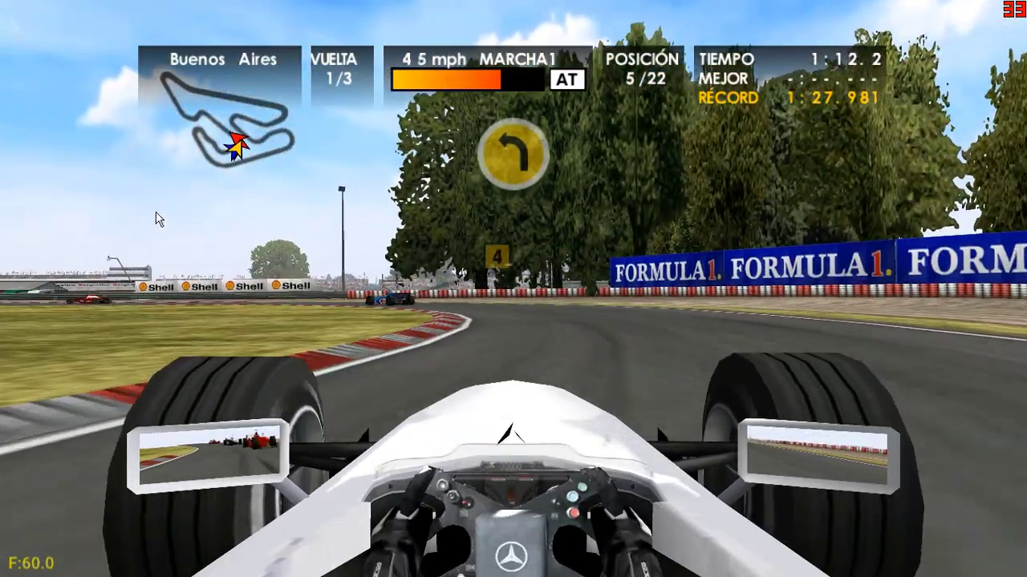
key("Left")
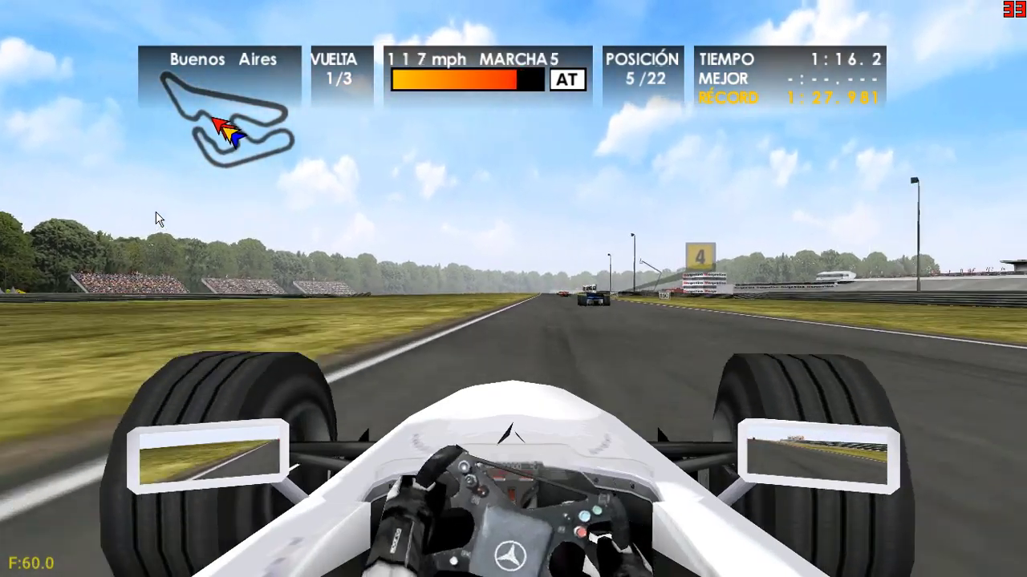
key("Right")
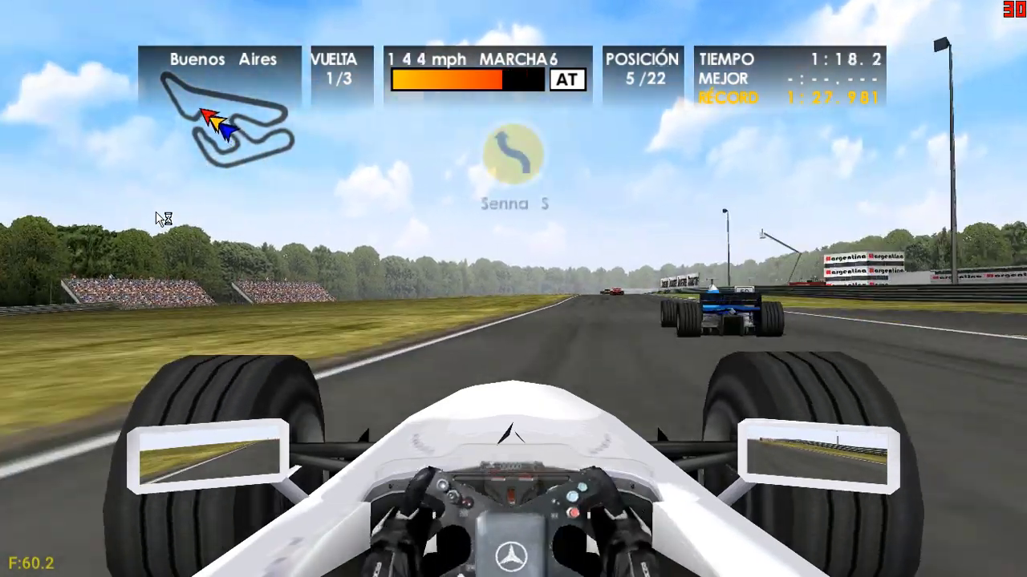
key("Down")
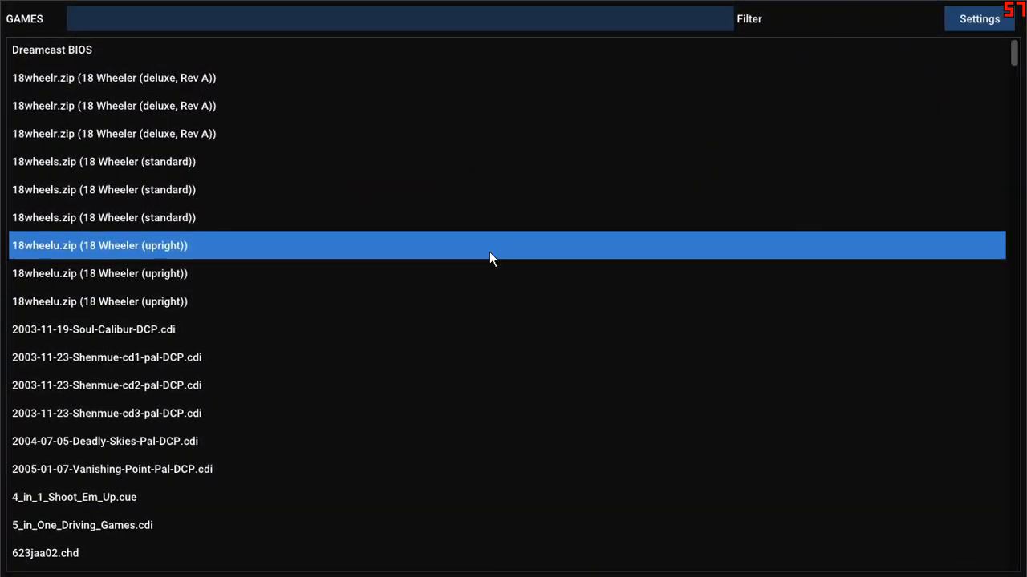
Browse the games list and launch Sega Rally 2 v1.003 (1999)(Sega)(NTSC)(US)[!].gdi
scroll(495, 244, "down", 5)
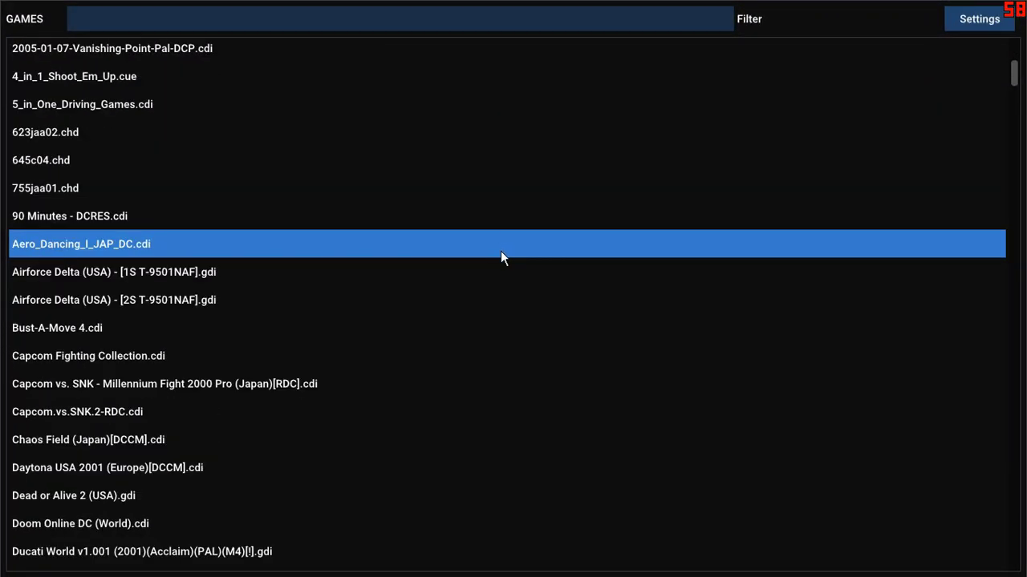
scroll(499, 253, "down", 7)
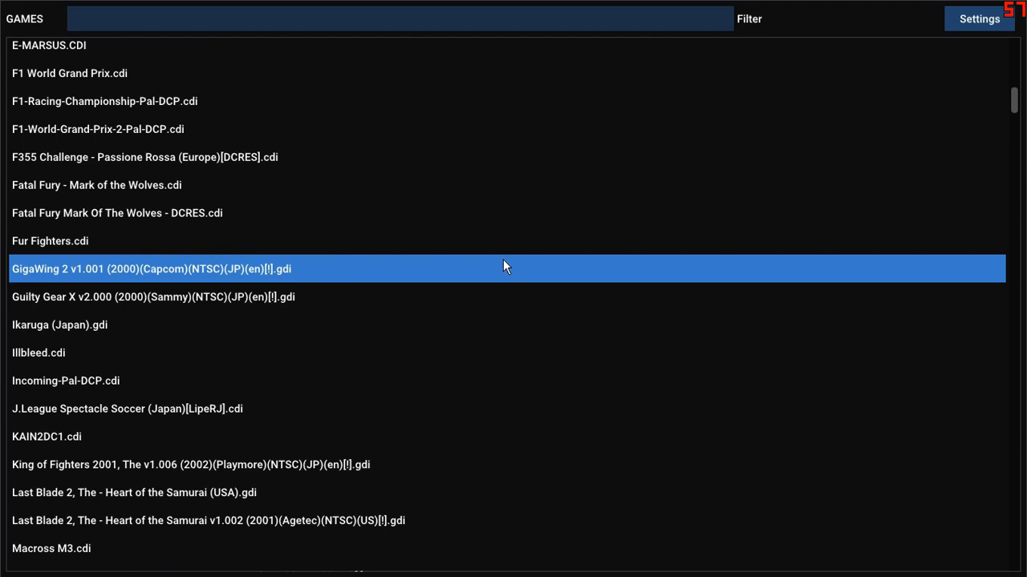
scroll(506, 265, "down", 8)
scroll(514, 265, "down", 5)
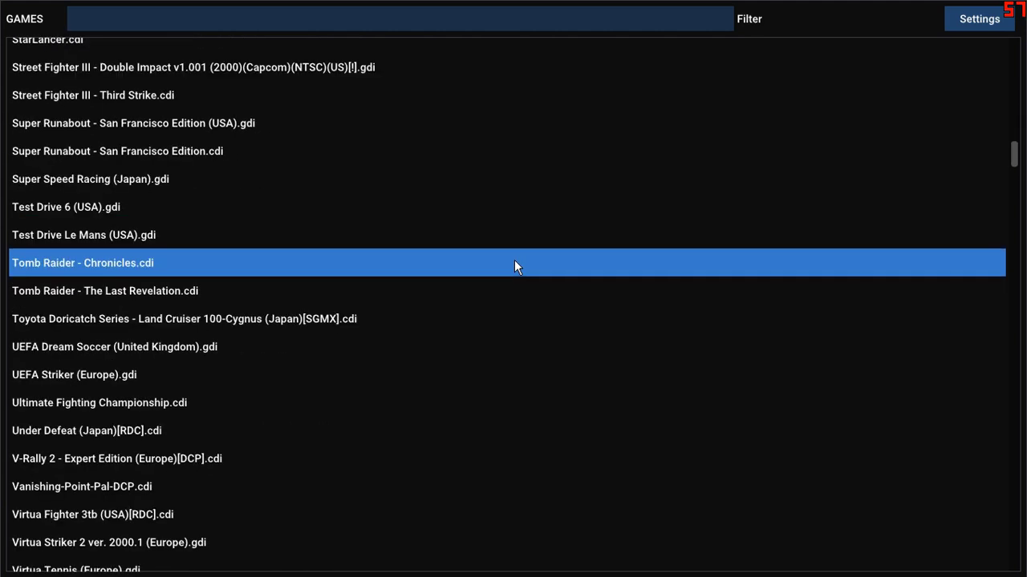
scroll(515, 265, "down", 5)
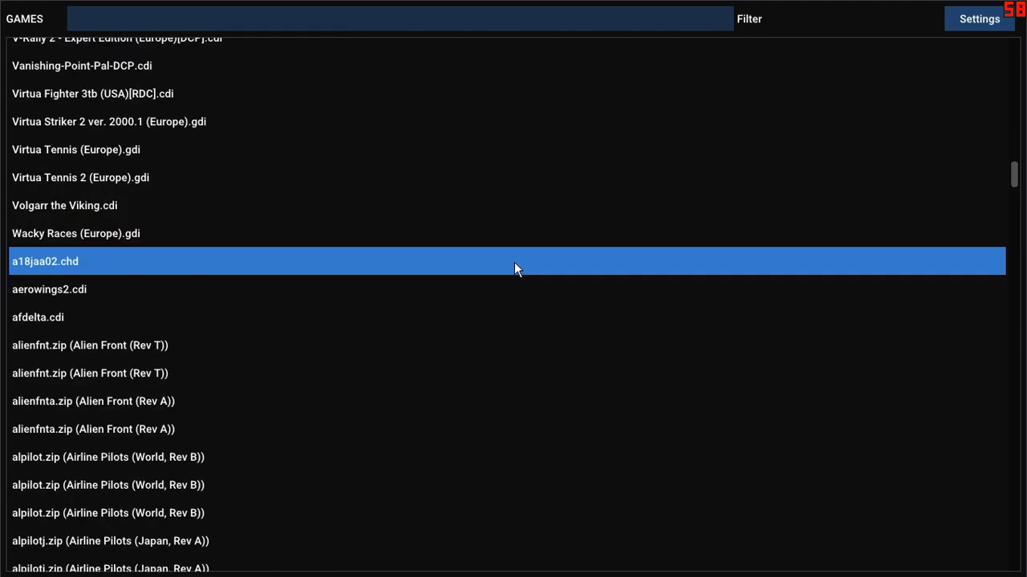
scroll(511, 264, "up", 2)
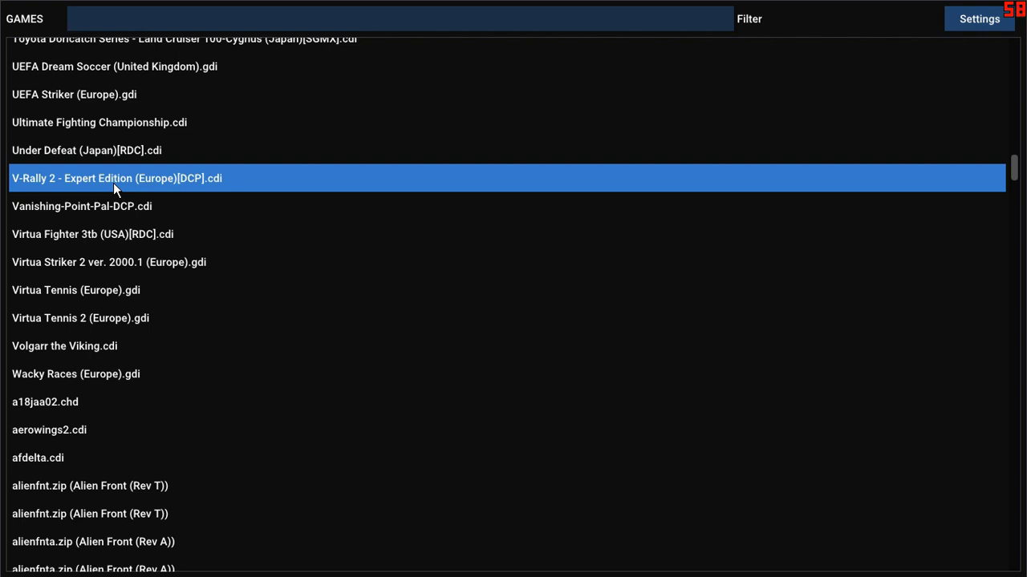
scroll(129, 183, "up", 5)
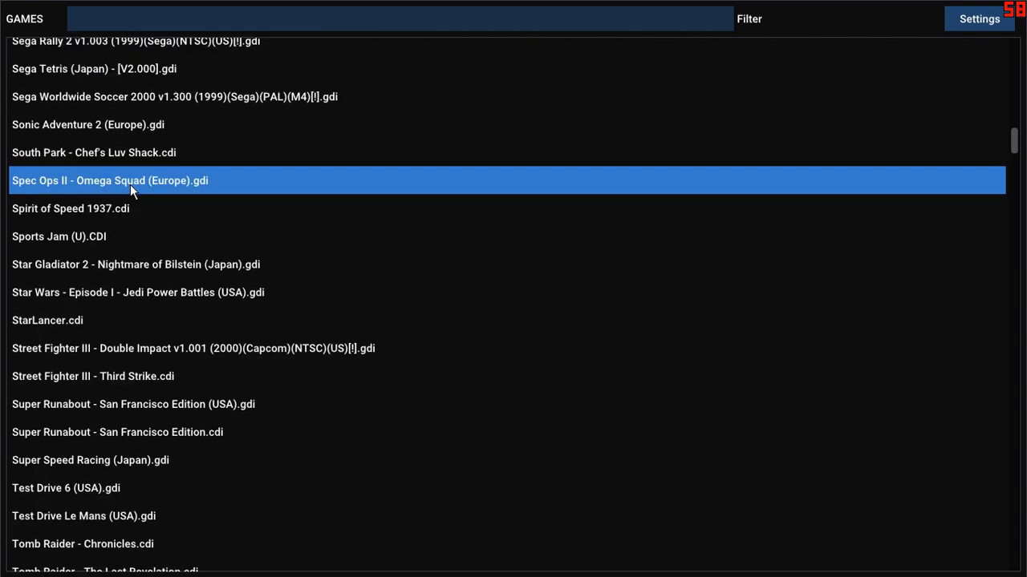
scroll(130, 185, "up", 3)
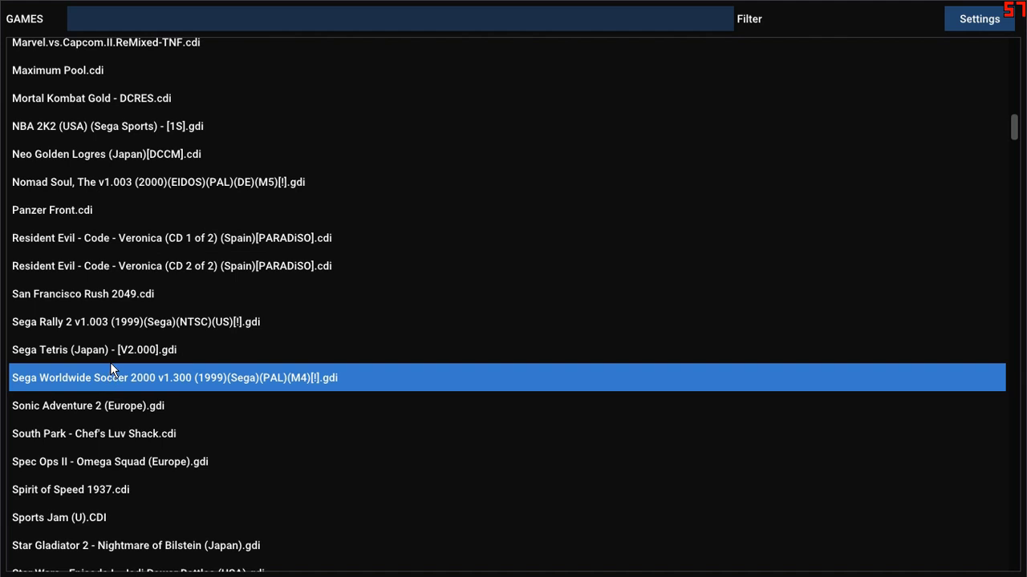
left_click(110, 331)
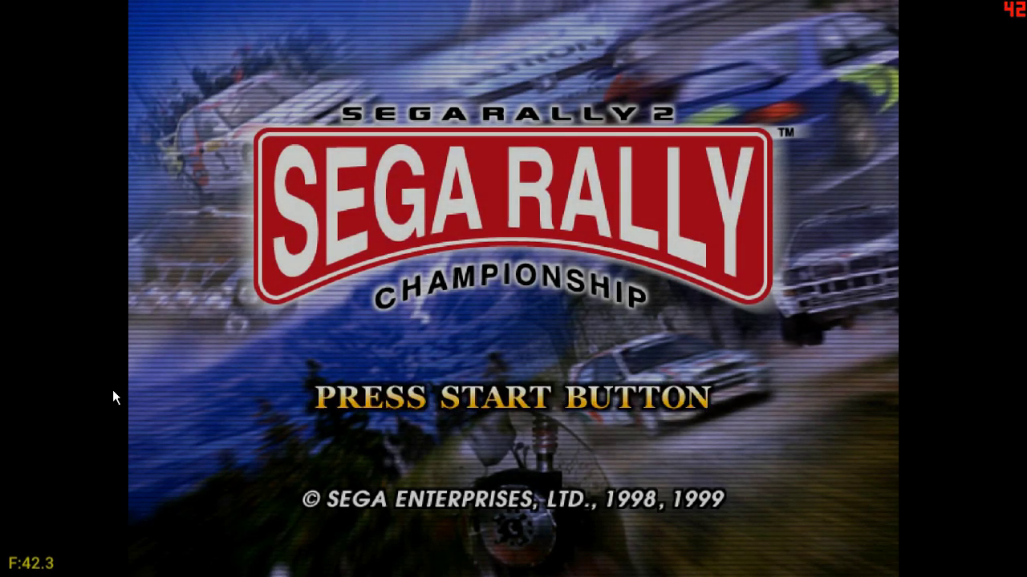
Start an Arcade Championship race in Sega Rally 2 with the Peugeot 206 WRC
key("Return")
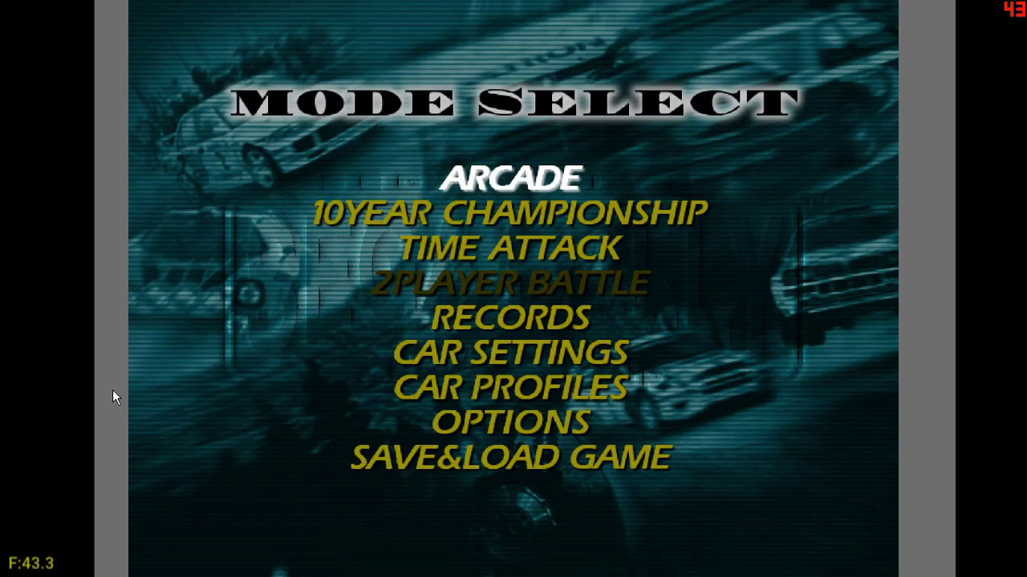
key("Return")
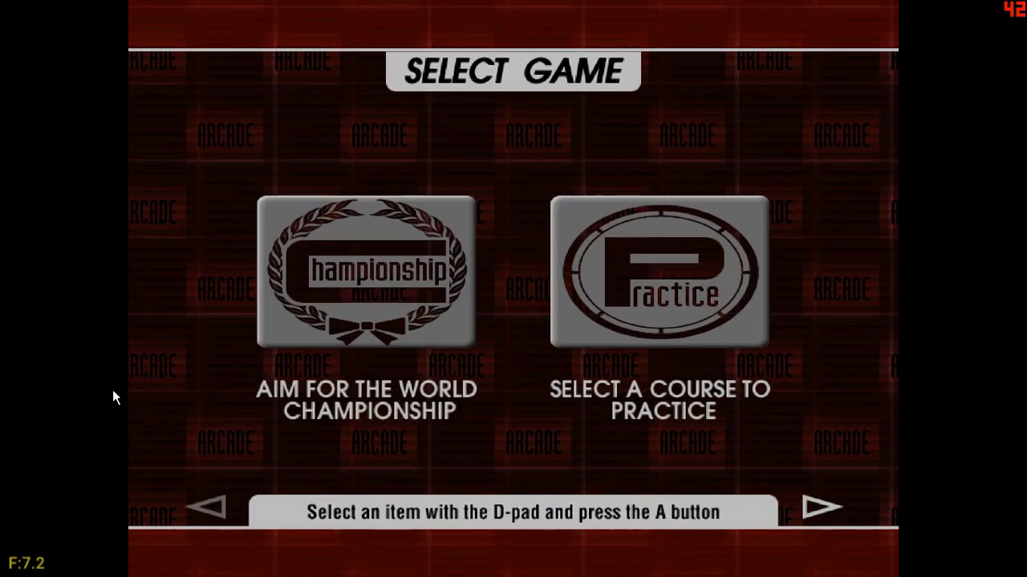
key("Return")
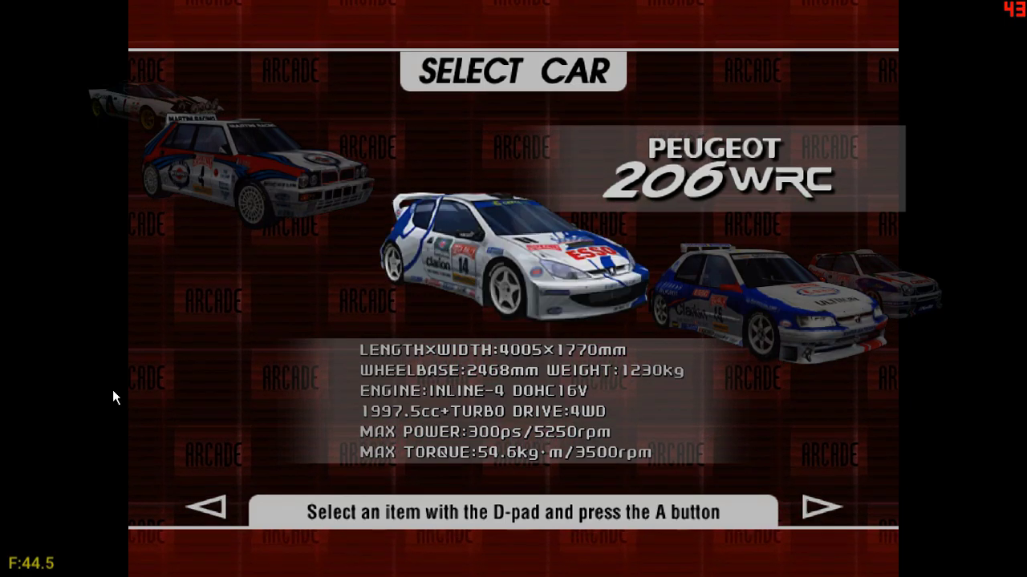
key("Return")
key("Return")
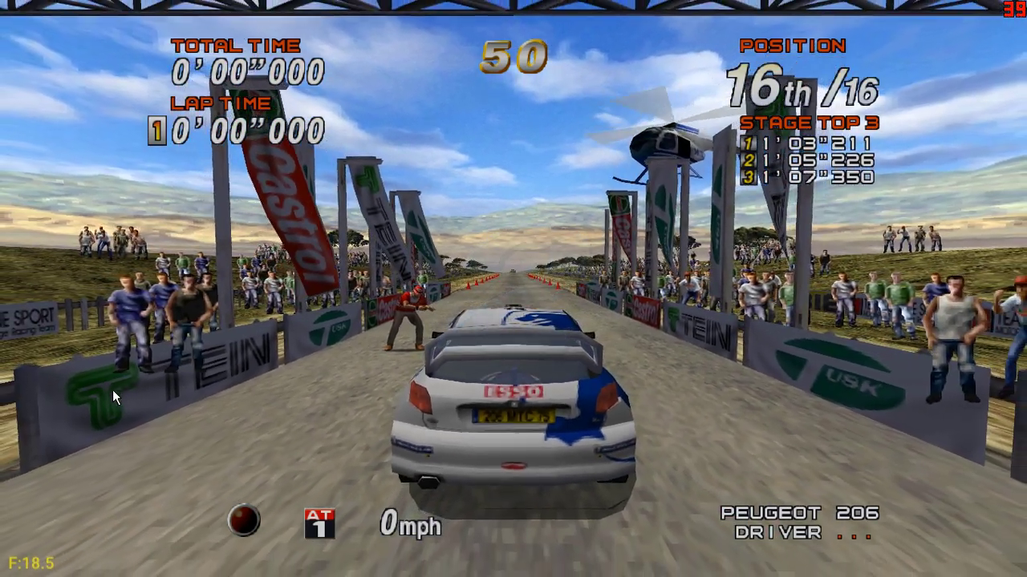
Accelerate off the start line and drive the paved straight through the gentle left-hand bend towards the rocks
key("Up")
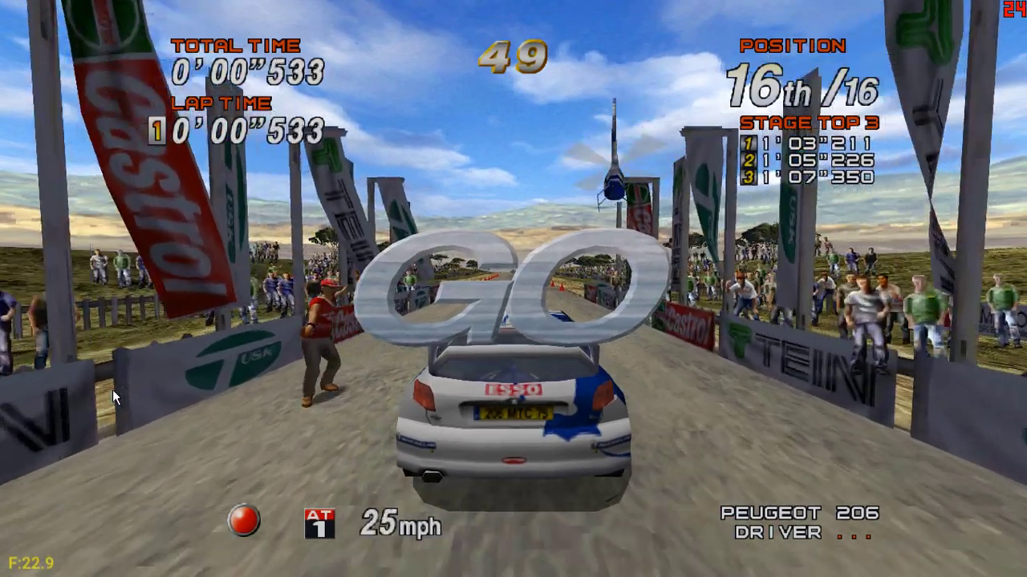
key("Up")
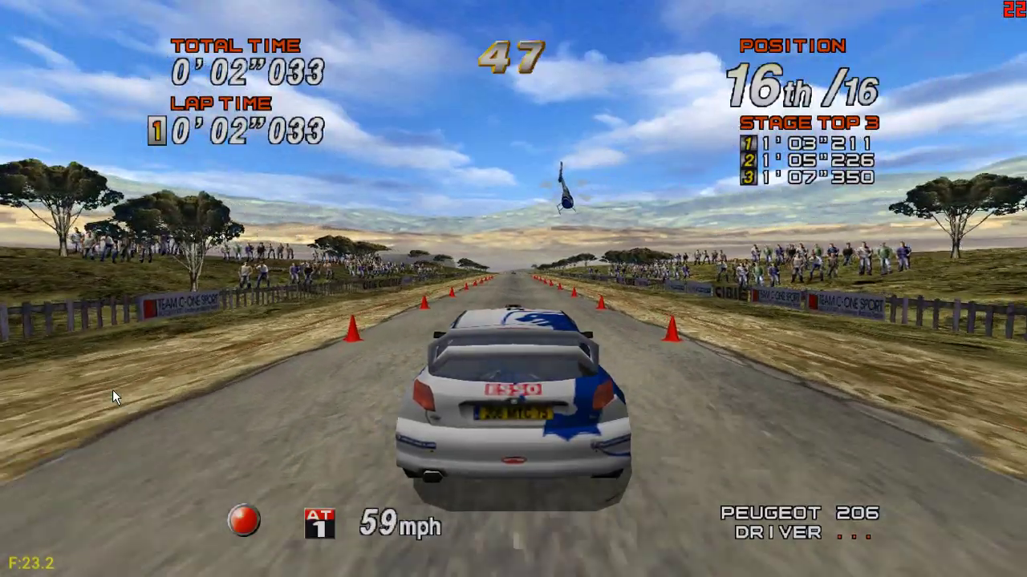
key("Up")
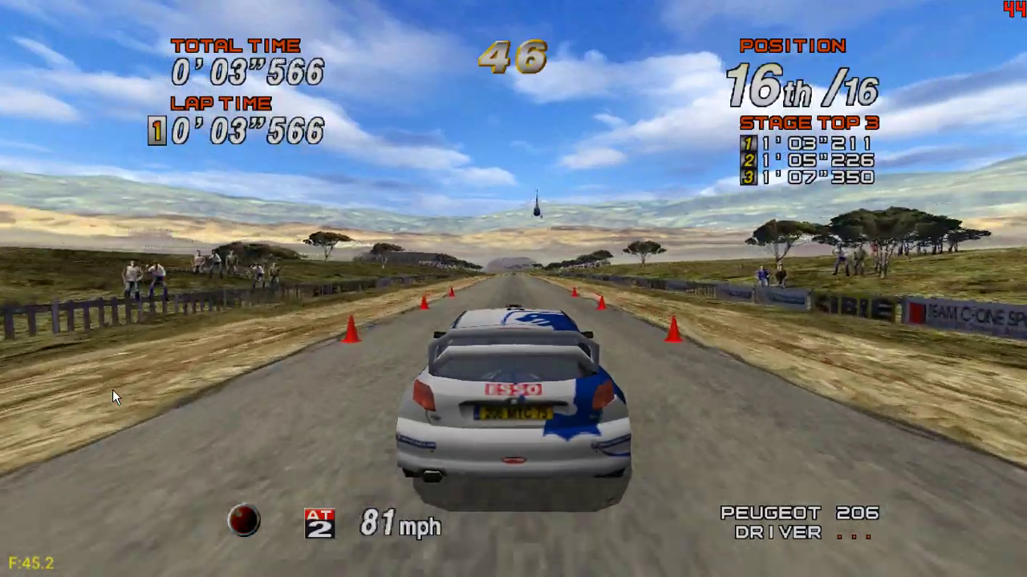
key("Up")
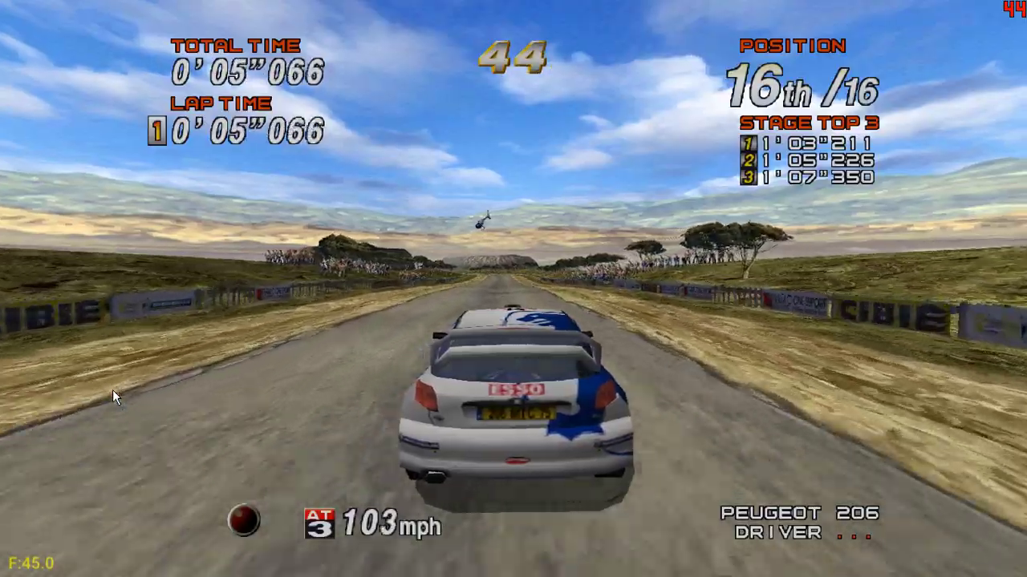
key("Up")
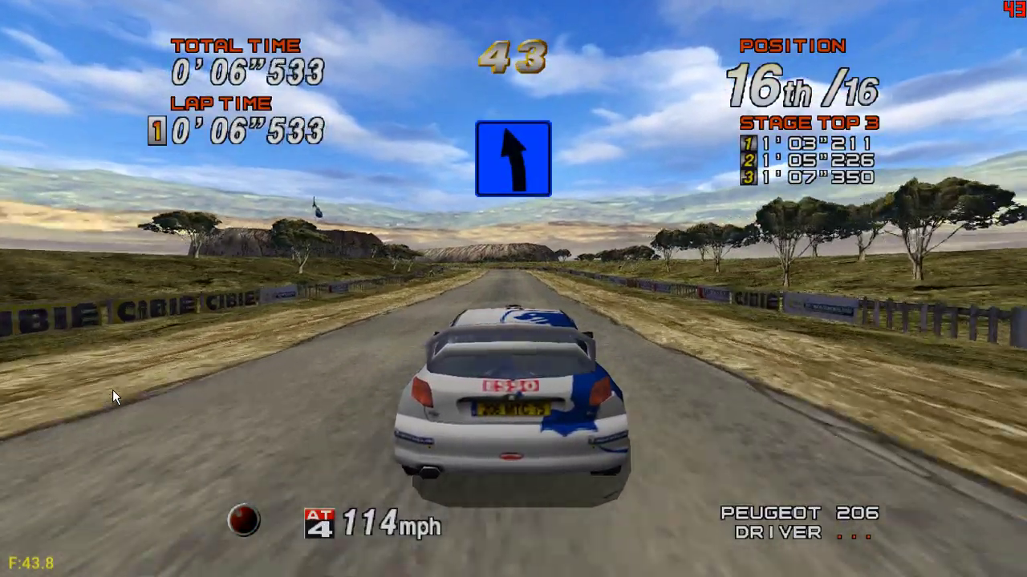
key("Up")
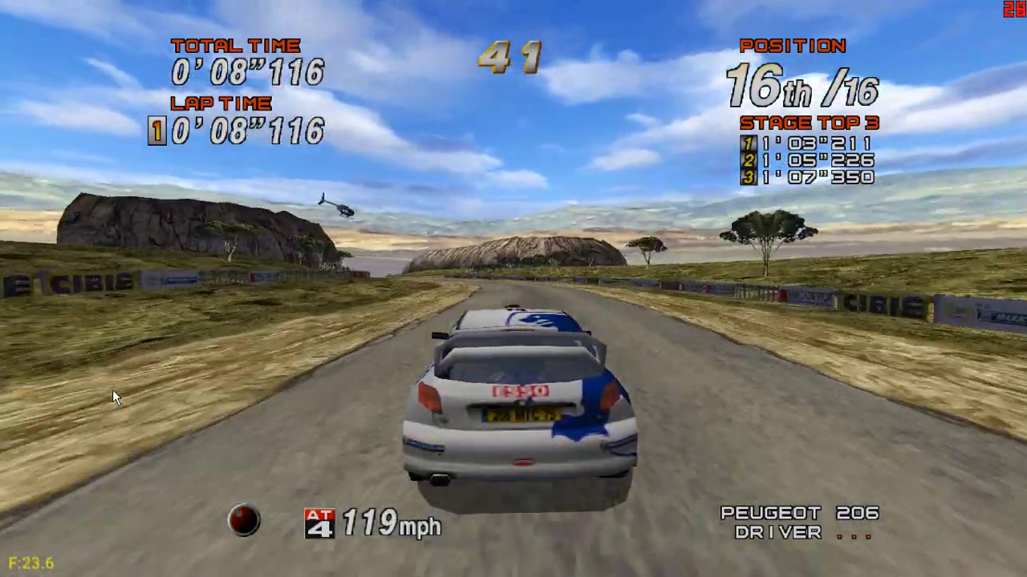
key("Up")
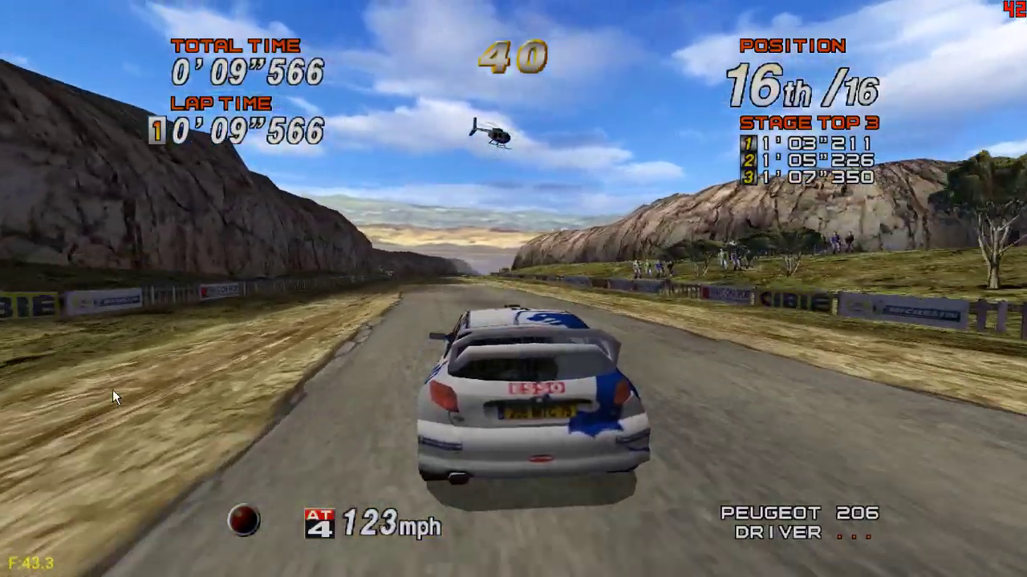
Drive onto the dirt between the rock walls and slide through the left-hand bend back onto the track
key("Up")
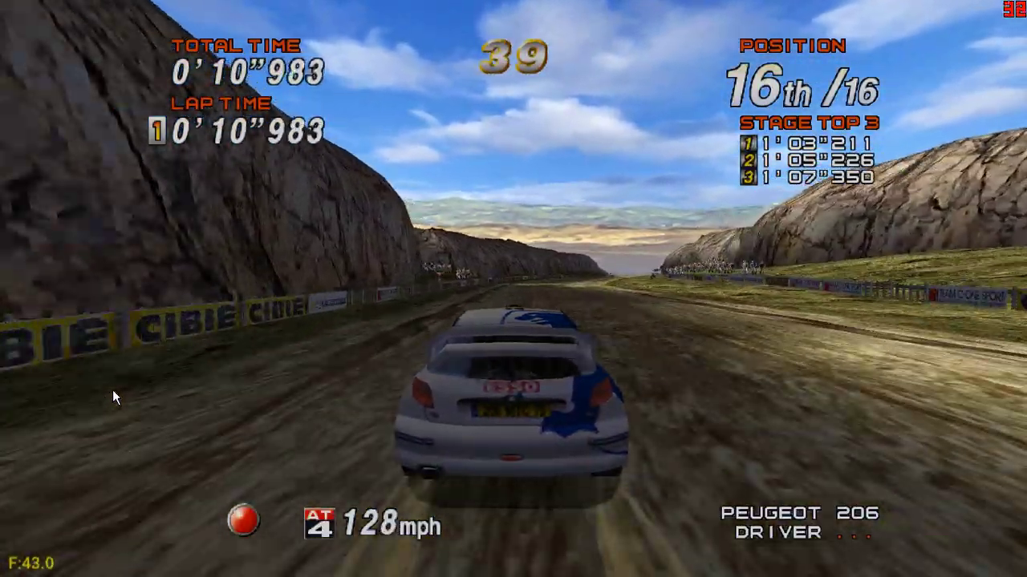
key("Up")
key("Left")
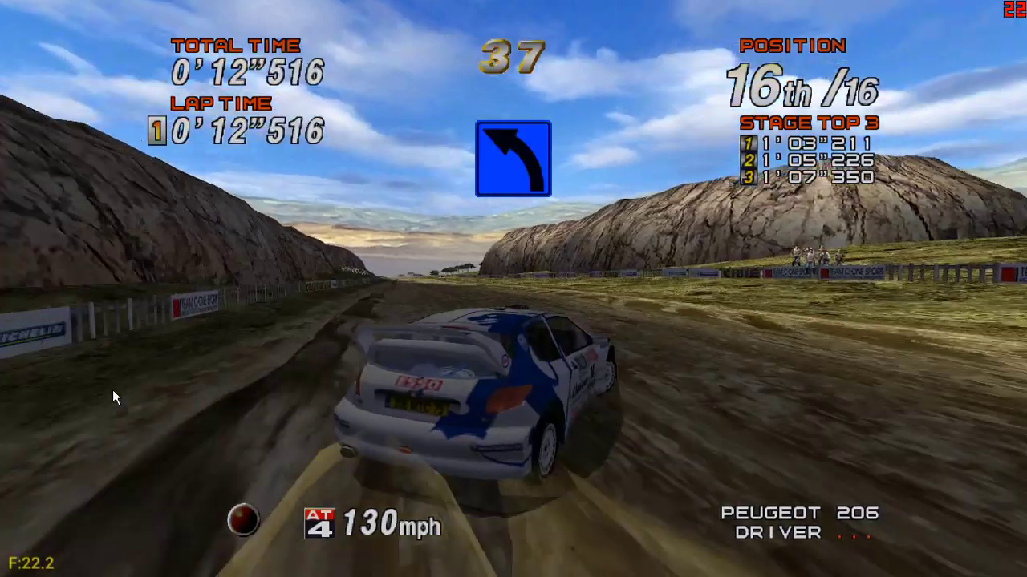
key("Up")
key("Left")
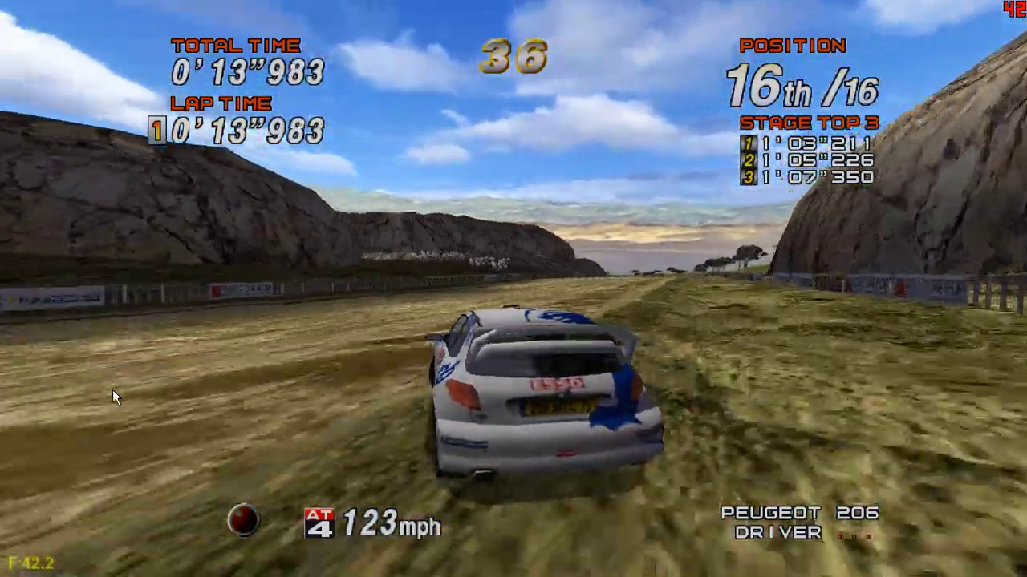
key("Up")
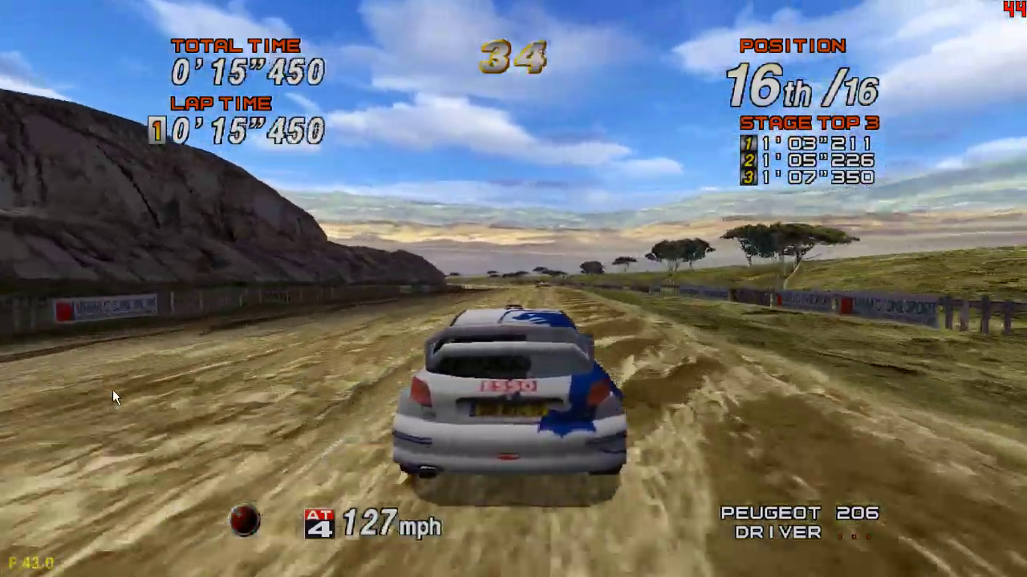
Catch the car ahead and overtake it on the inside of the left-hand bend along the rock face
key("Up")
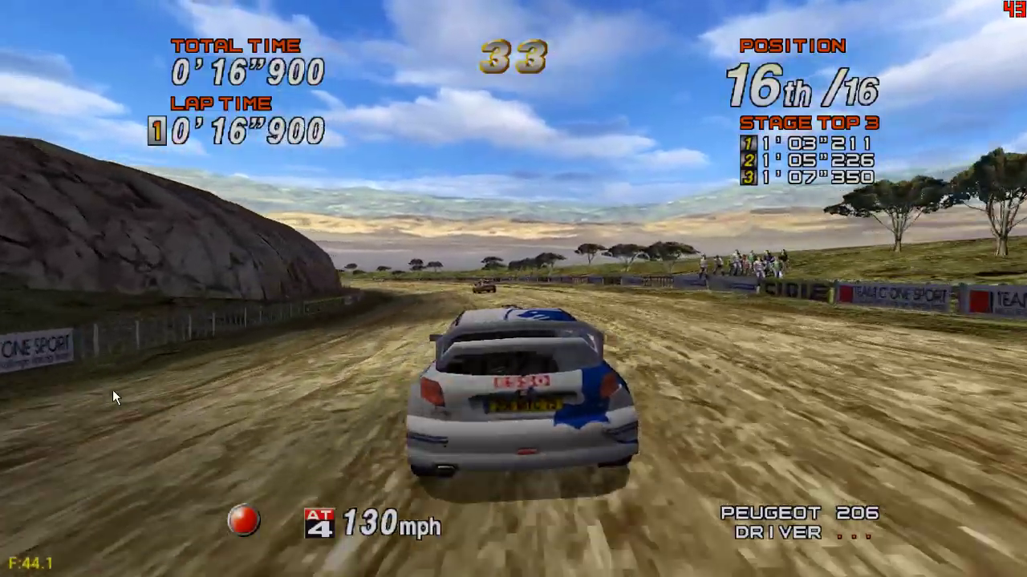
key("Up")
key("Left")
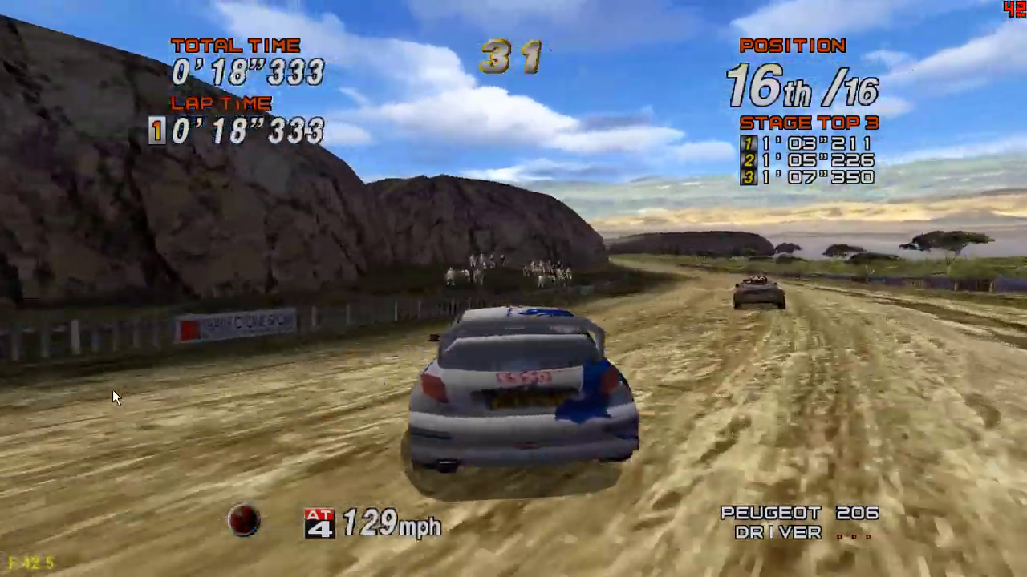
key("Up")
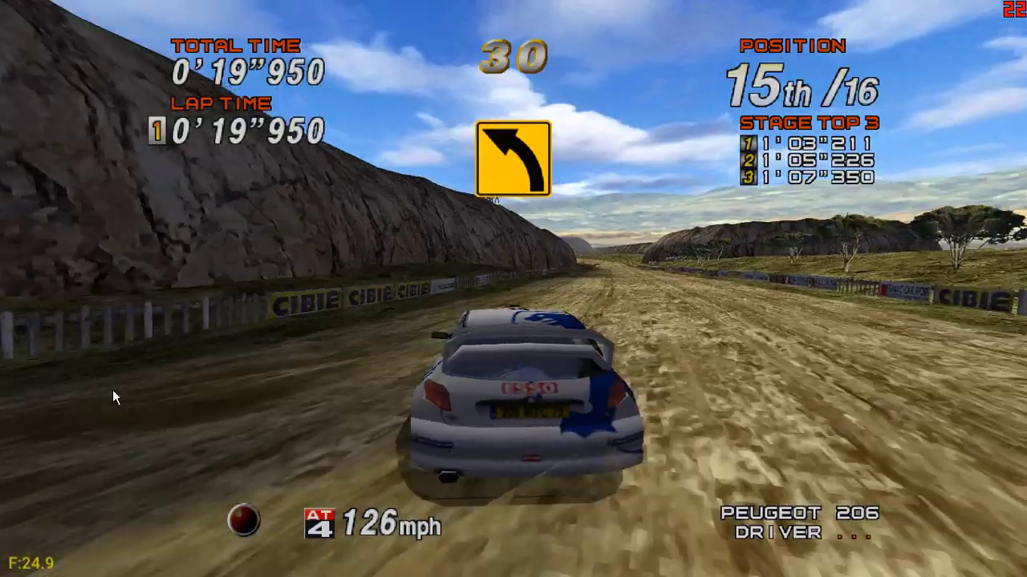
Drive the dirt straight and take the left-hand bend by the red arrow boards towards the rocky pass
key("Up")
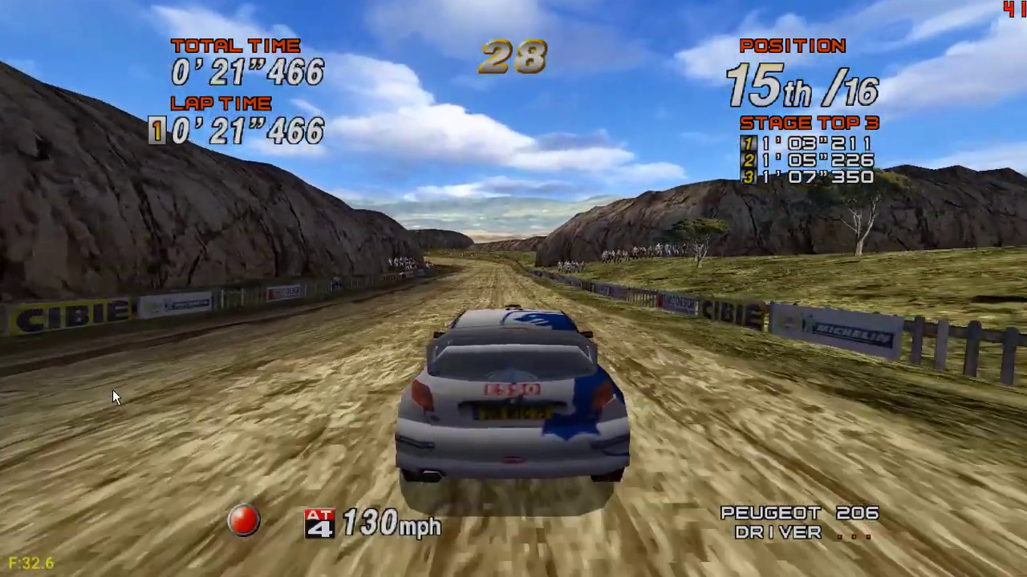
key("Up")
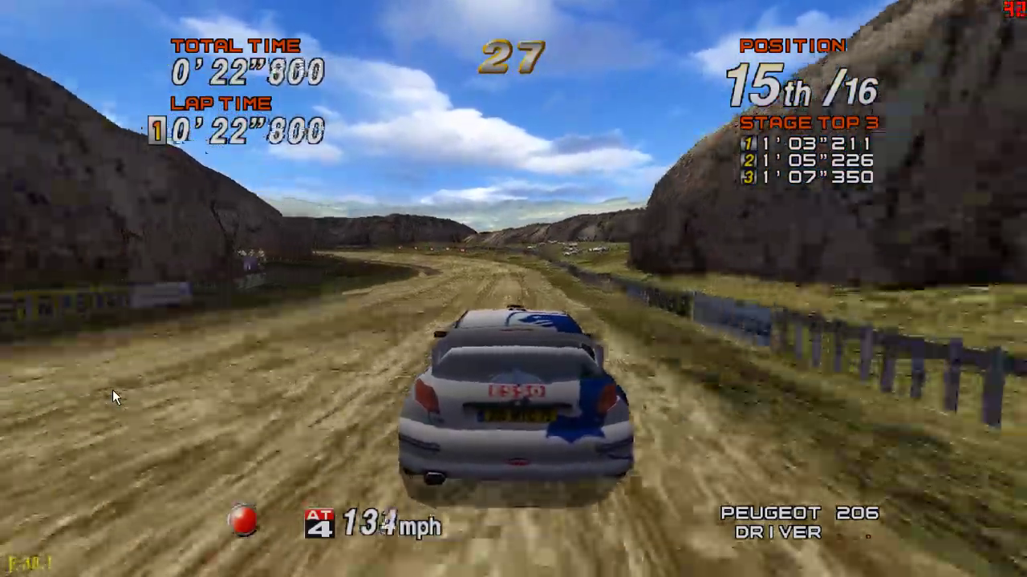
key("Left")
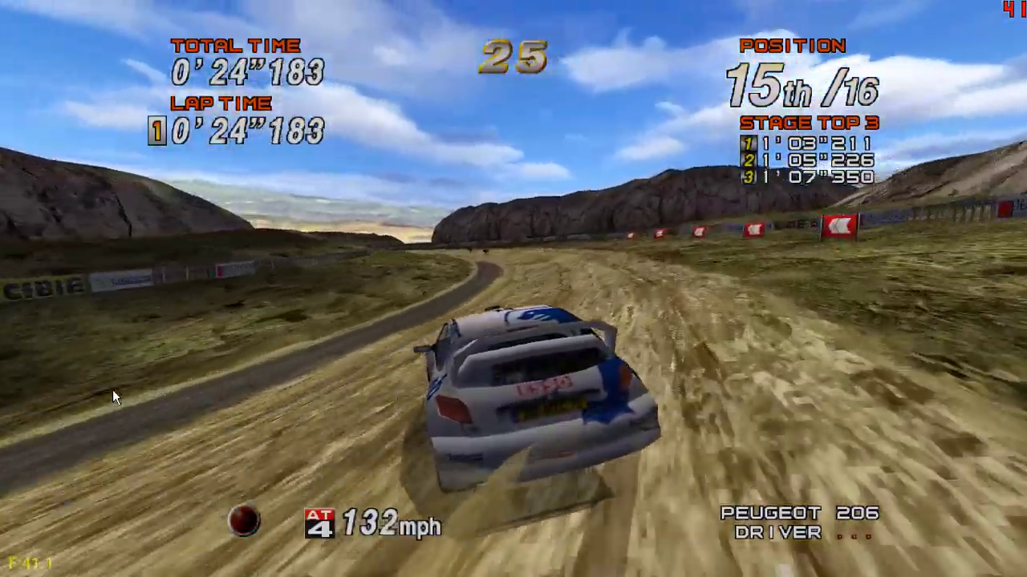
key("Up")
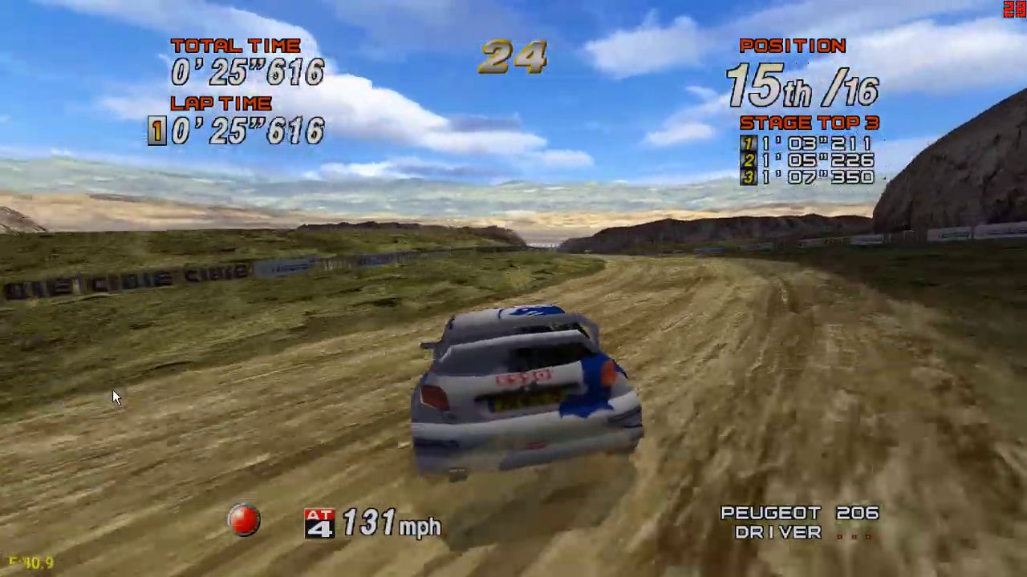
key("Up")
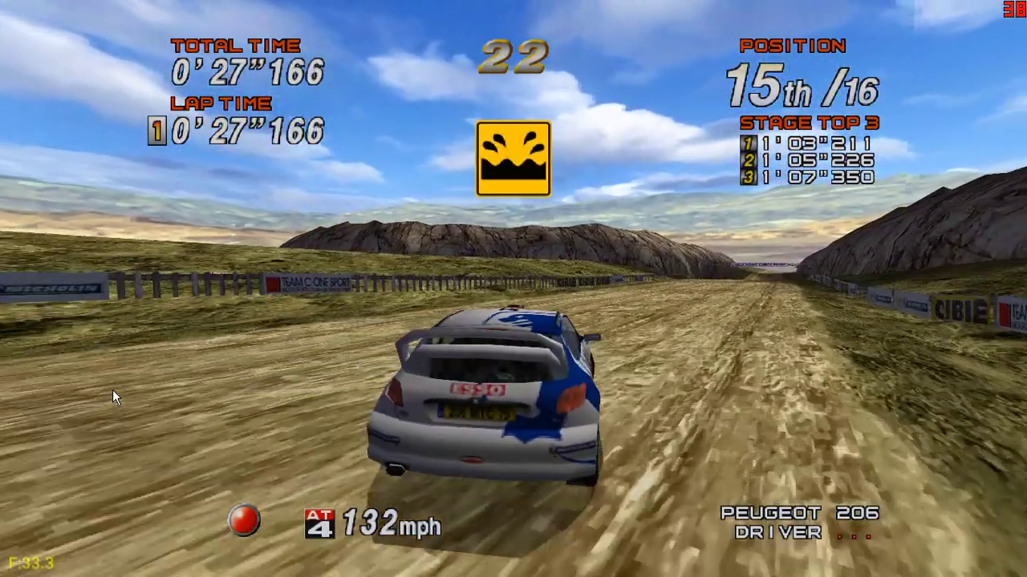
Drive through the rocky pass and its water splash, crossing the checkpoint onto the open dirt straight
key("Up")
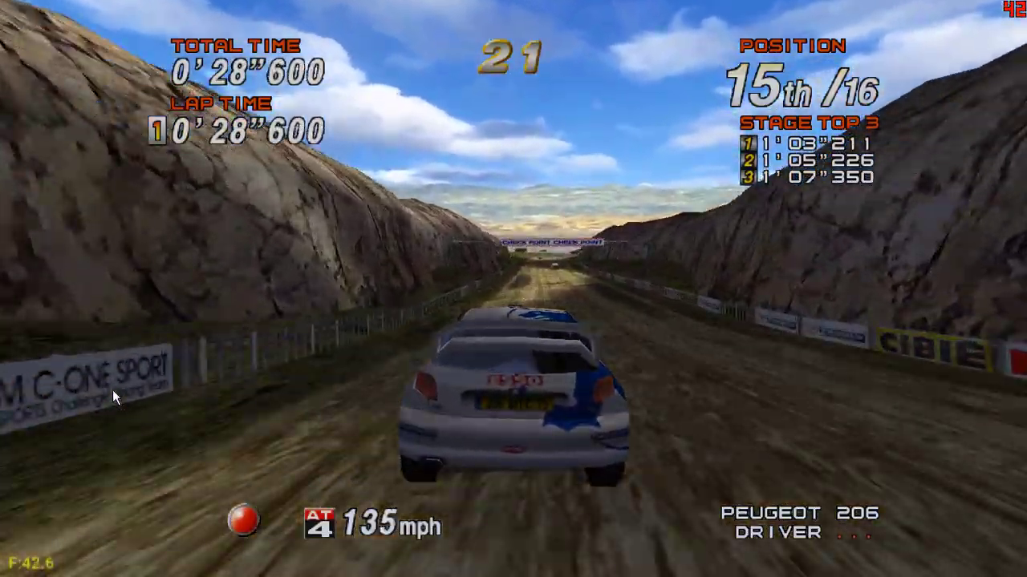
key("Up")
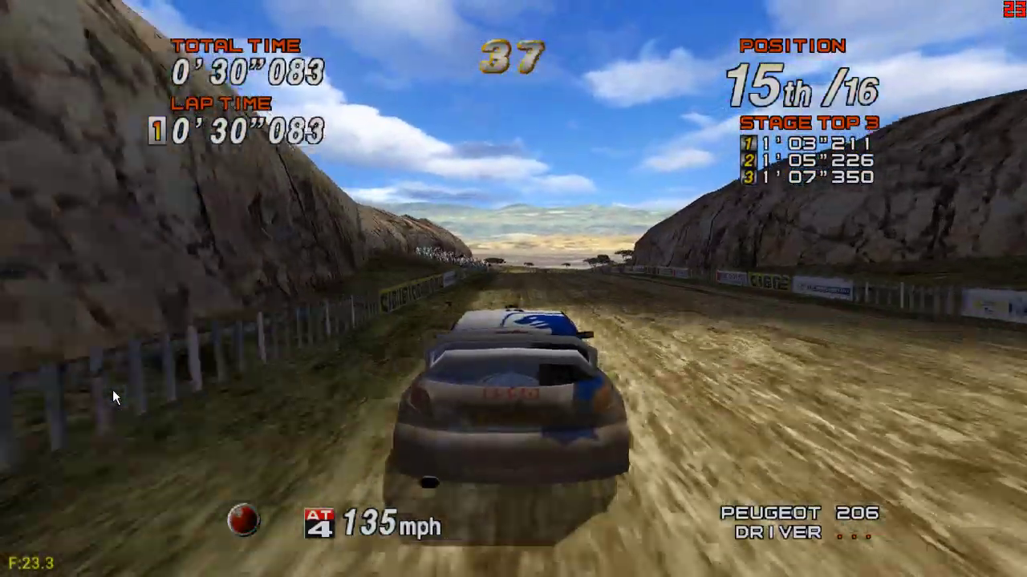
key("Up")
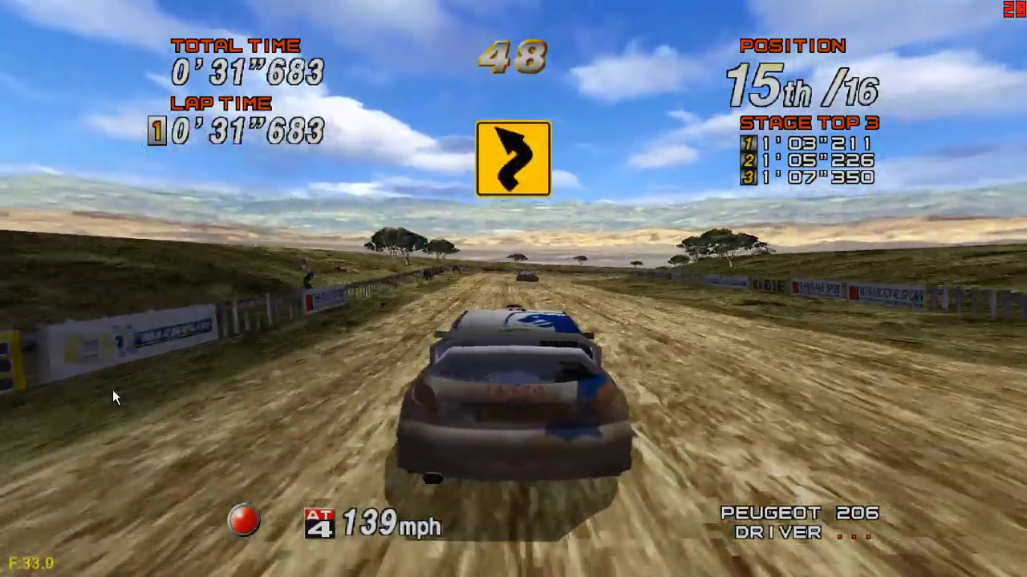
Drive through the winding grassland section, cutting across the grass past the rival car and continuing along the fence
key("Up")
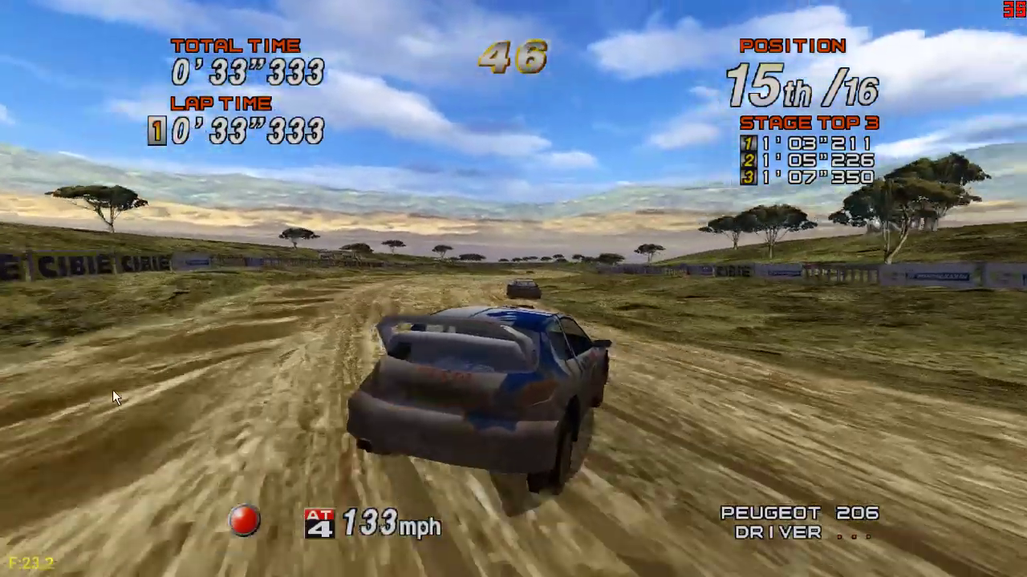
key("Up")
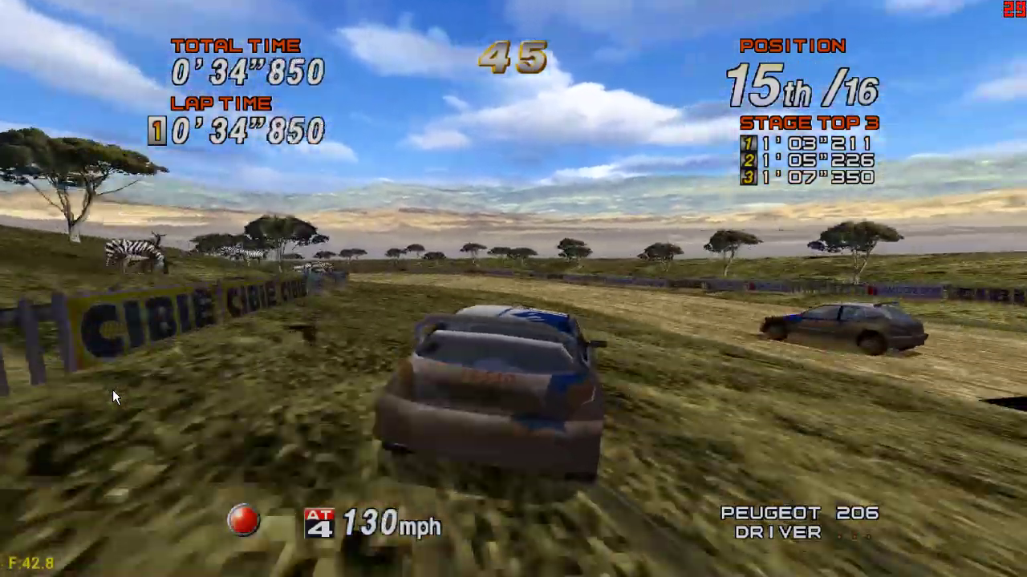
key("Up")
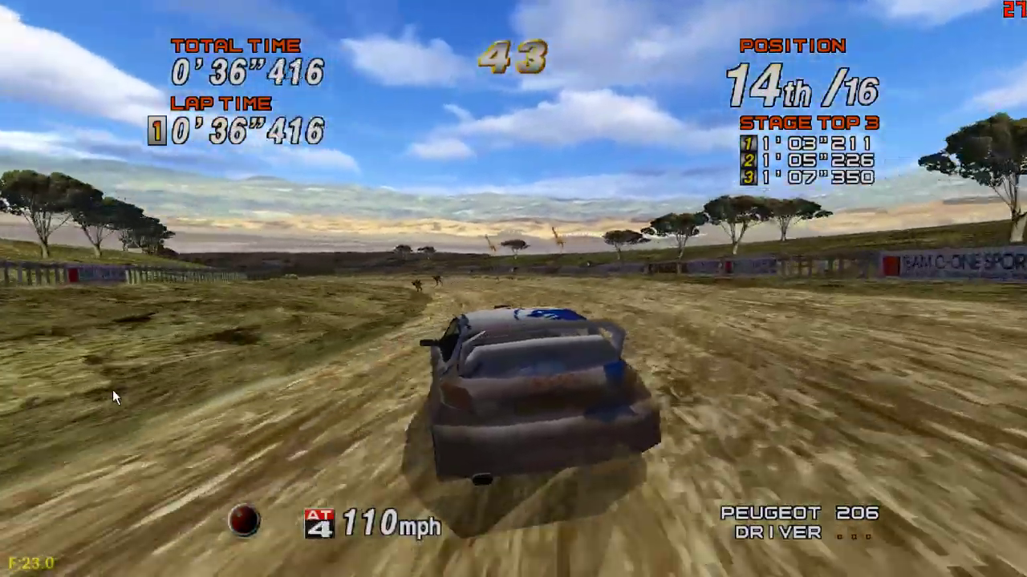
key("Up")
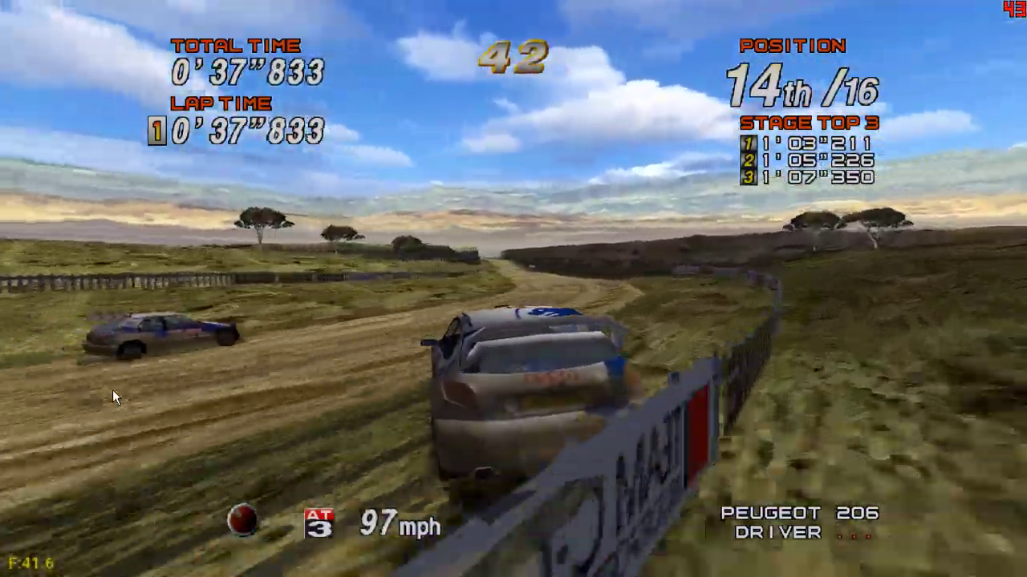
key("Up")
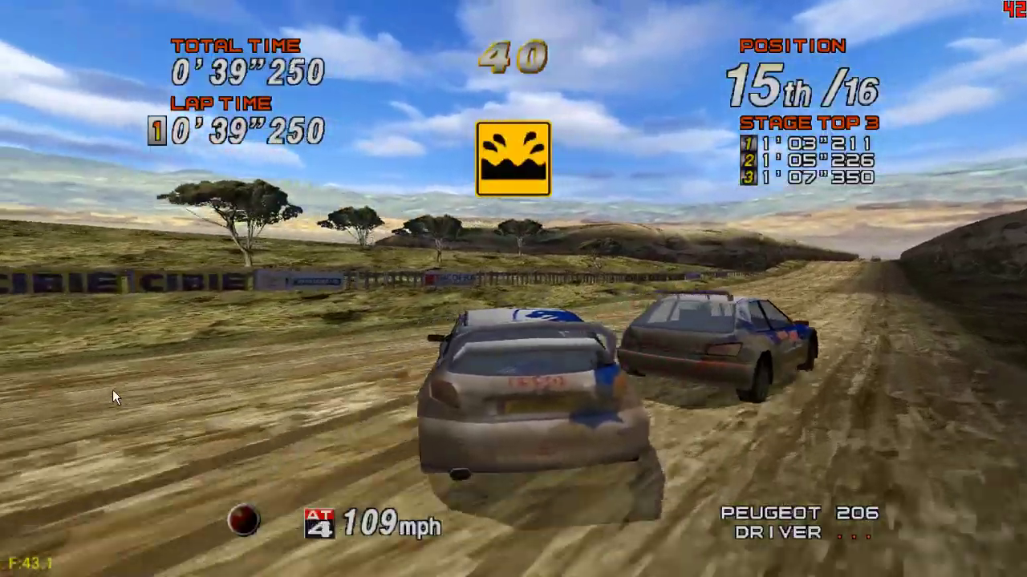
Overtake the blue car and drive straight through the dirt gorge towards the slight right-hand bend
key("Up")
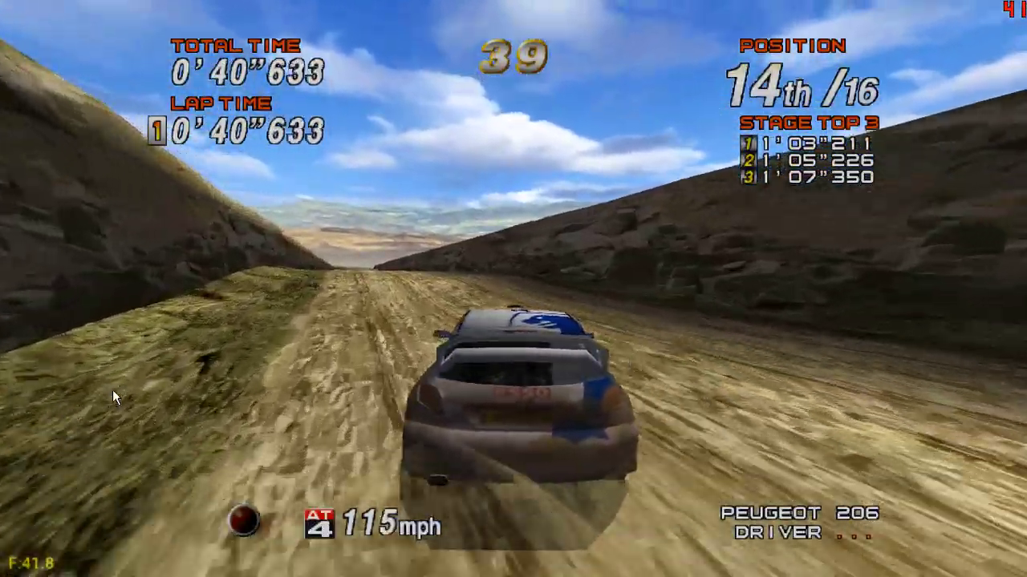
key("Up")
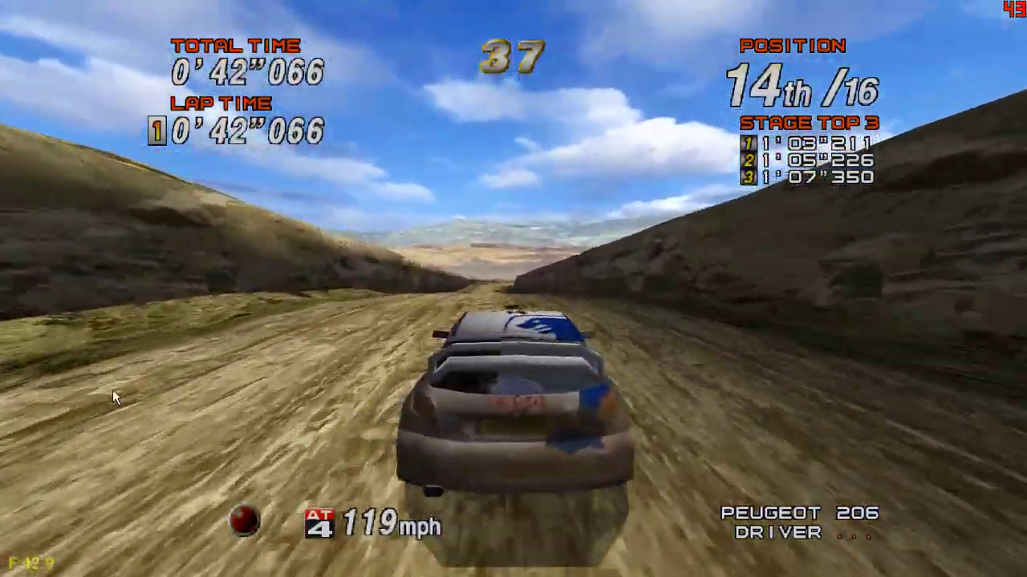
key("Up")
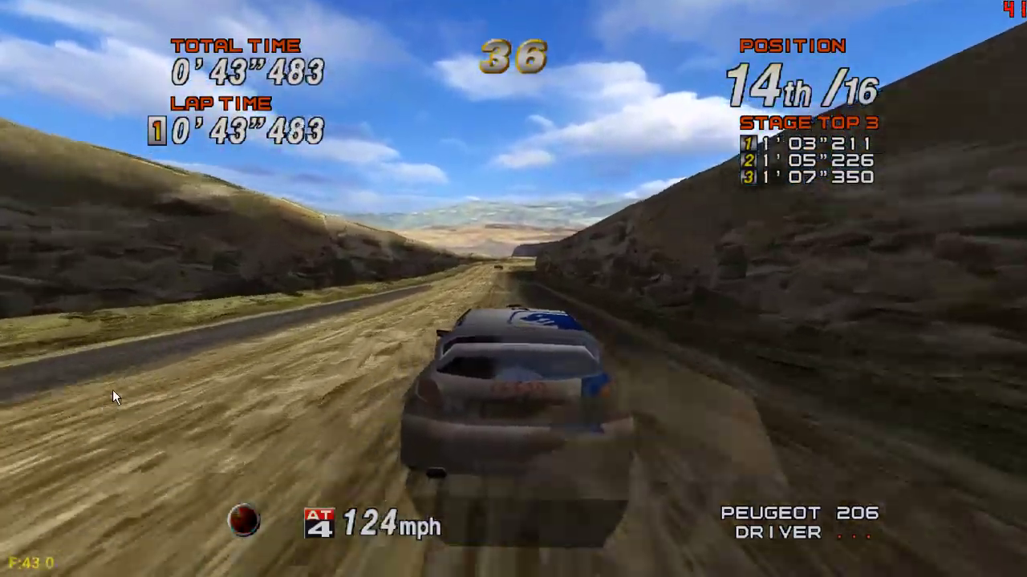
key("Up")
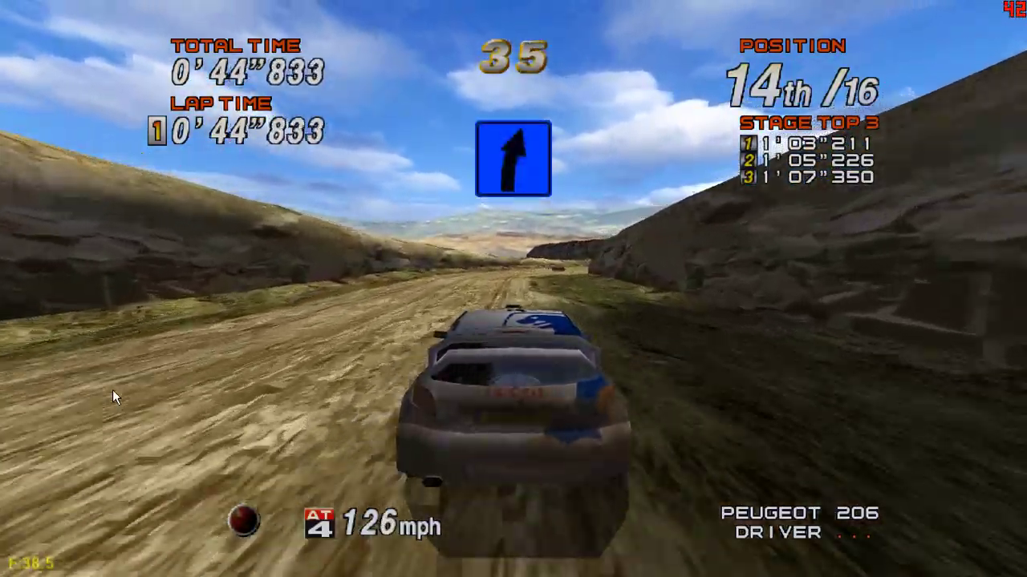
Take the slight right-hand bend past the spectators and follow the car ahead into the left-hand bend by the Cibie boards
key("Up")
key("Left")
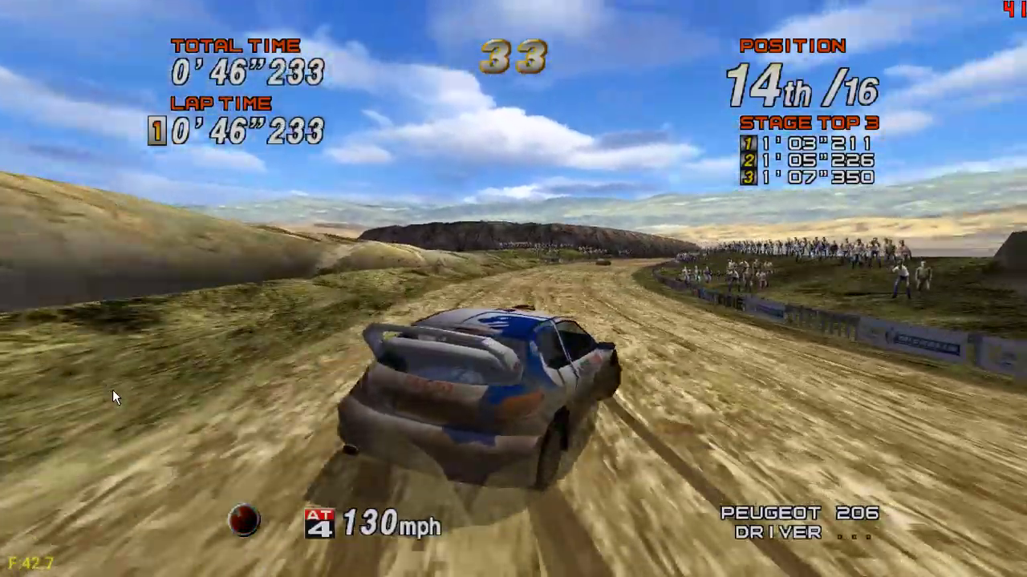
key("Up")
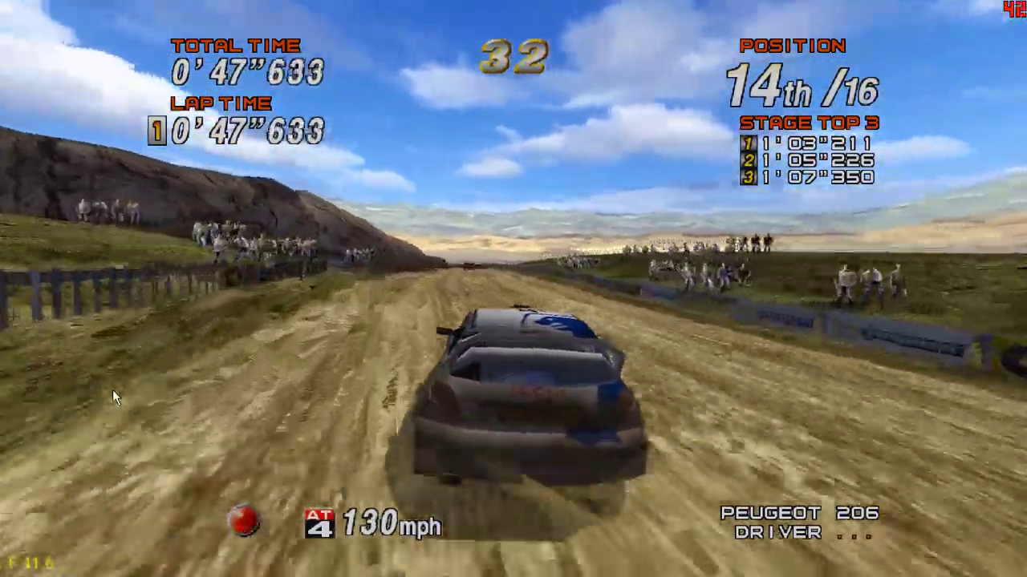
key("Up")
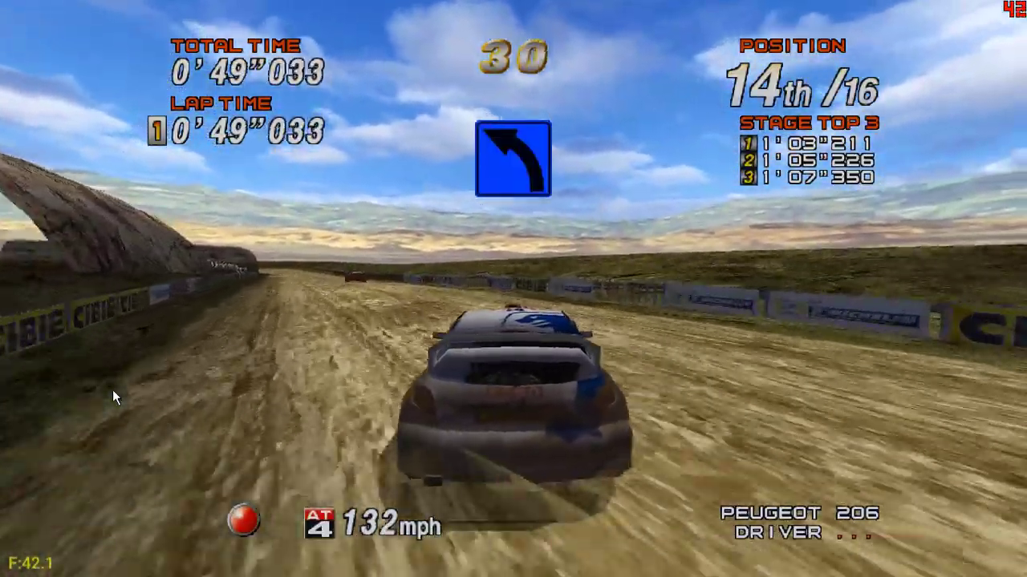
key("Up")
key("Left")
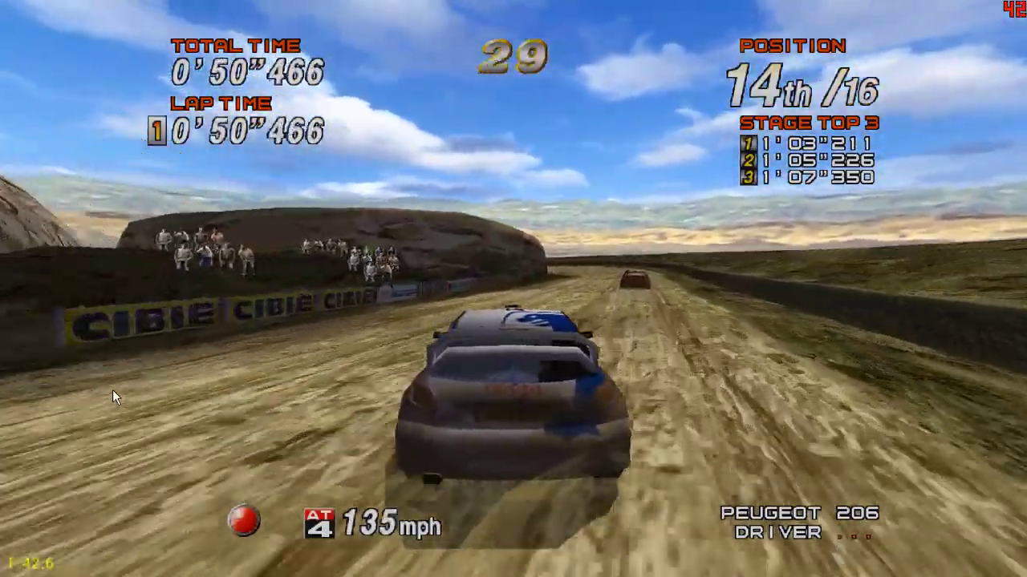
Chase the red car through the left-hand bends along the rocks and overtake it past the Cibie boards
key("Right")
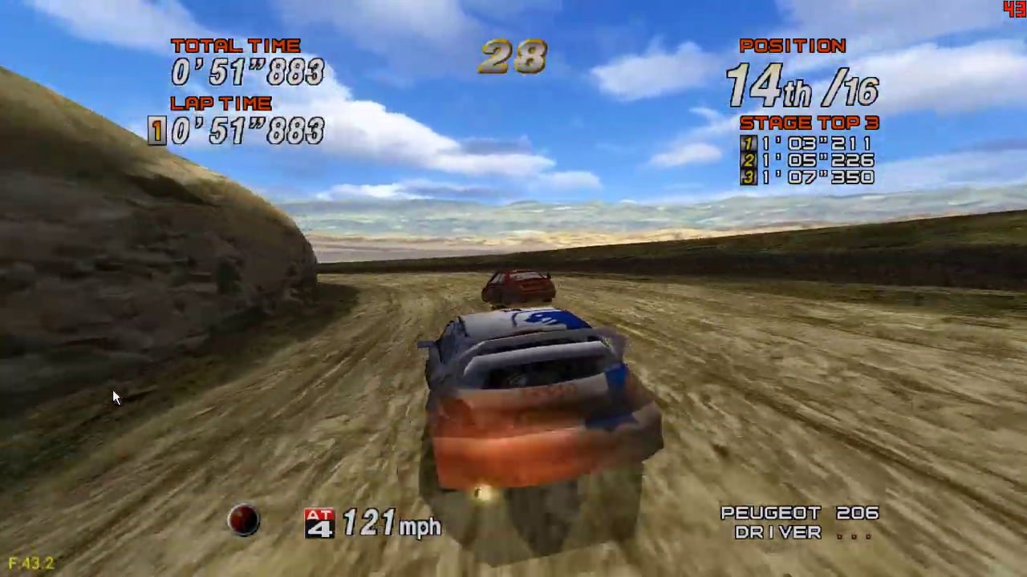
key("Right")
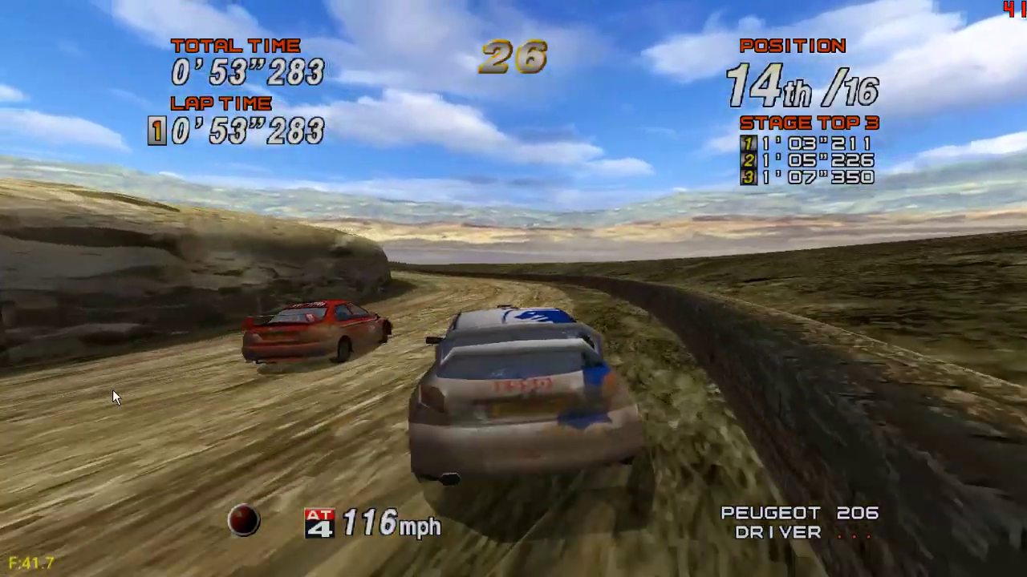
key("Left")
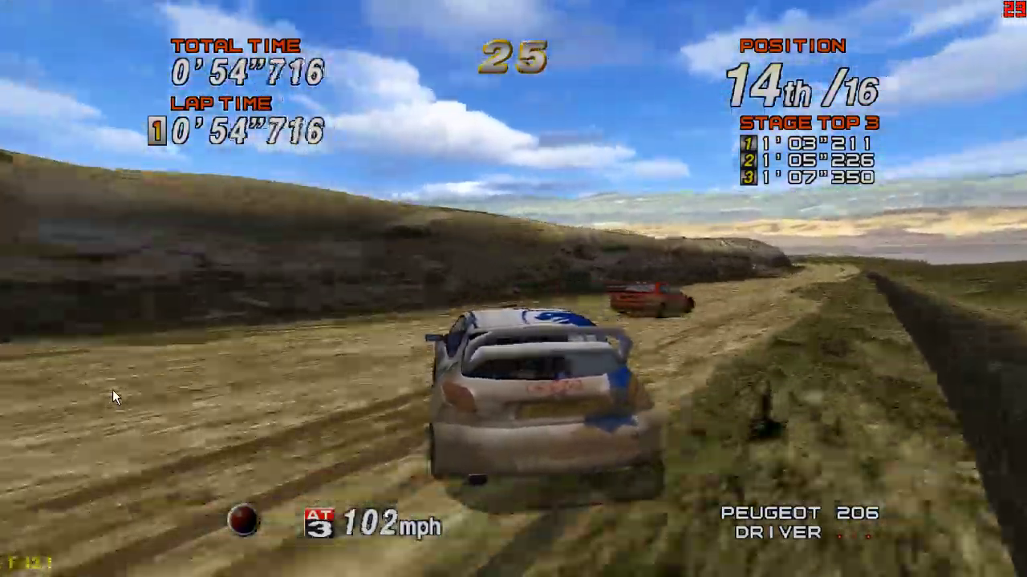
key("Left")
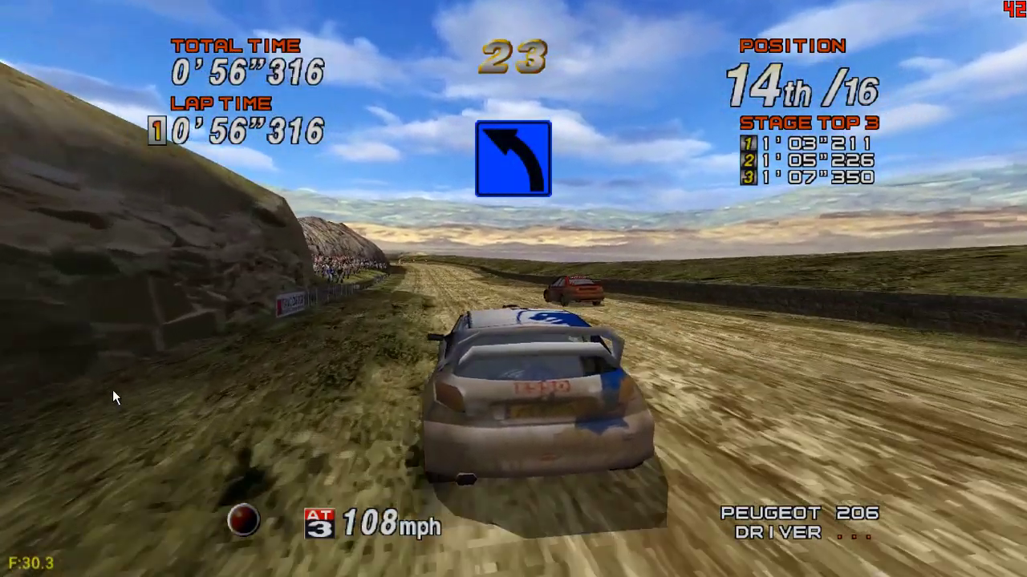
key("Left")
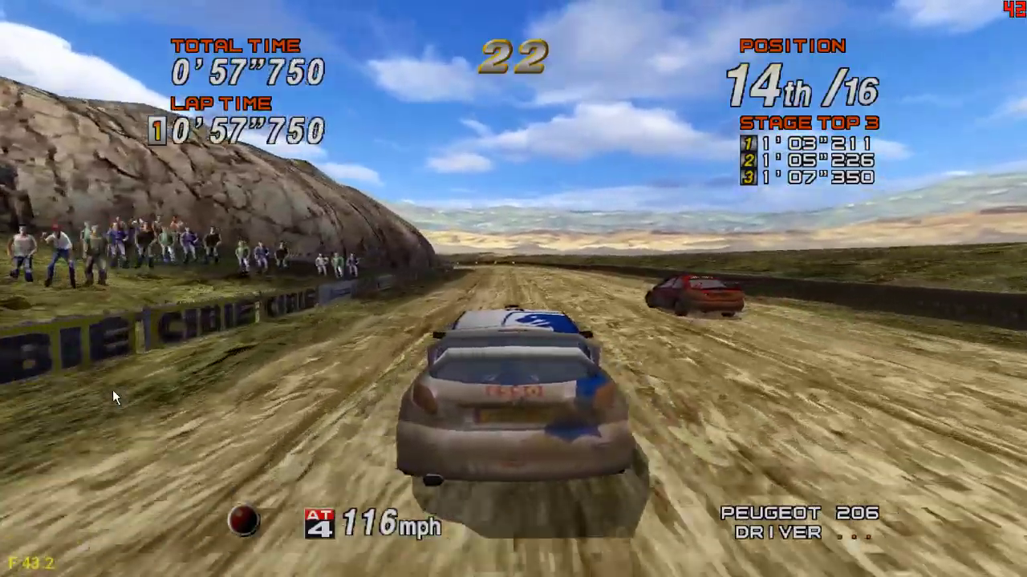
key("Left")
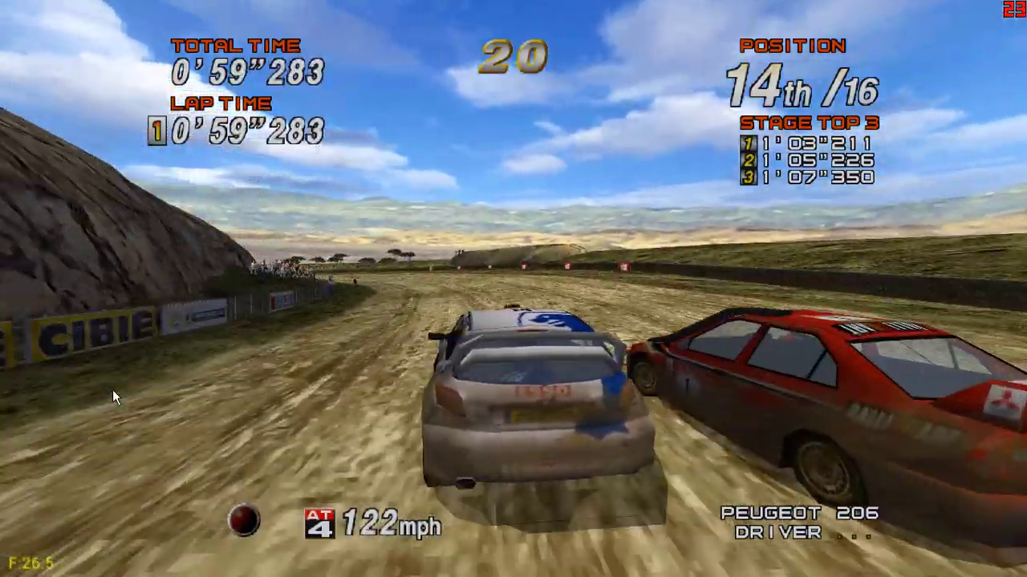
key("Left")
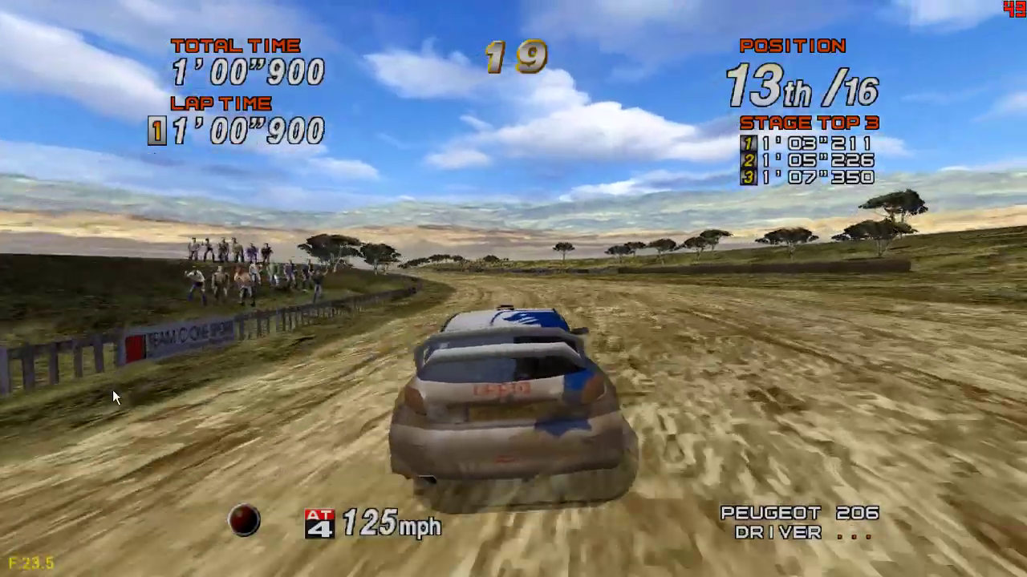
Follow the fence onto the tarmac and drive flat out down the cone-lined straight to finish the desert stage
key("Left")
key("Left")
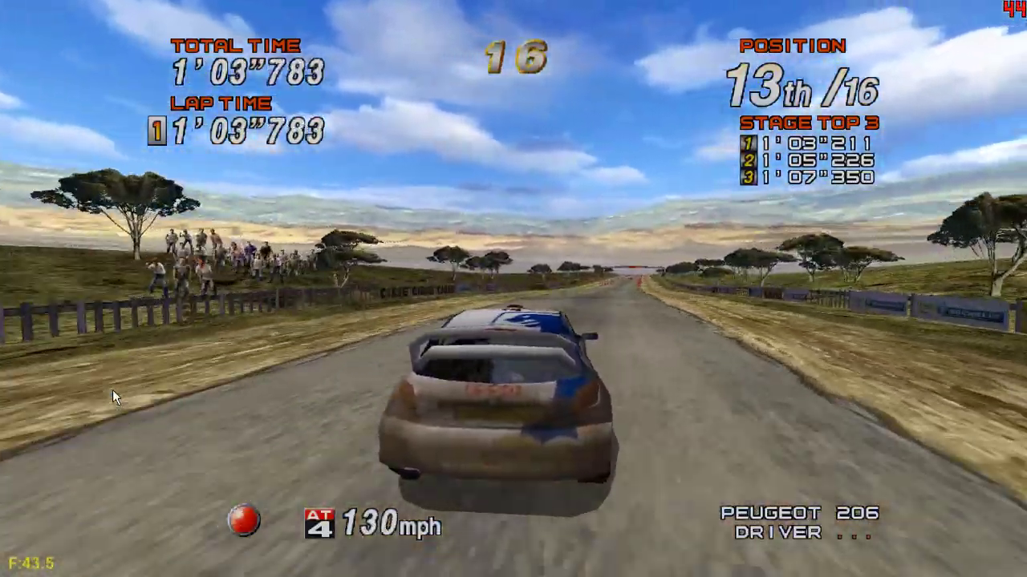
key("Right")
key("Up")
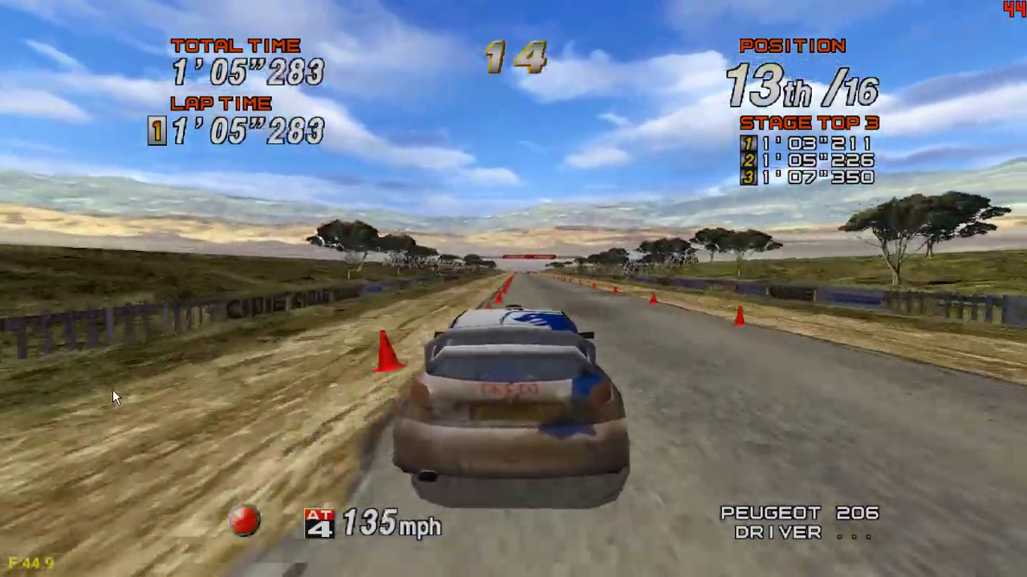
key("Up")
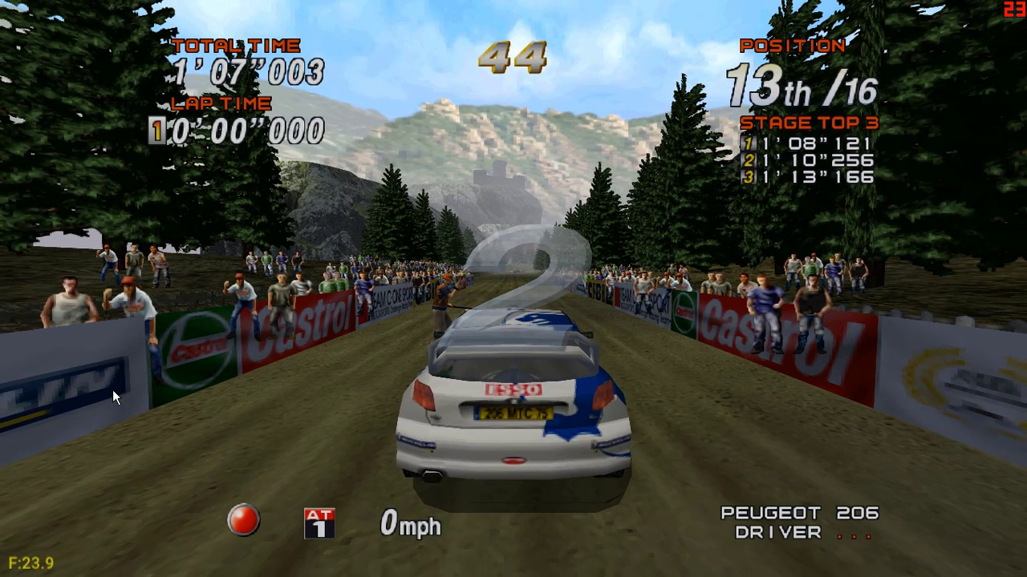
Launch from the start of the forest stage and accelerate down the dirt straight towards the slight right-hand bend
key("Up")
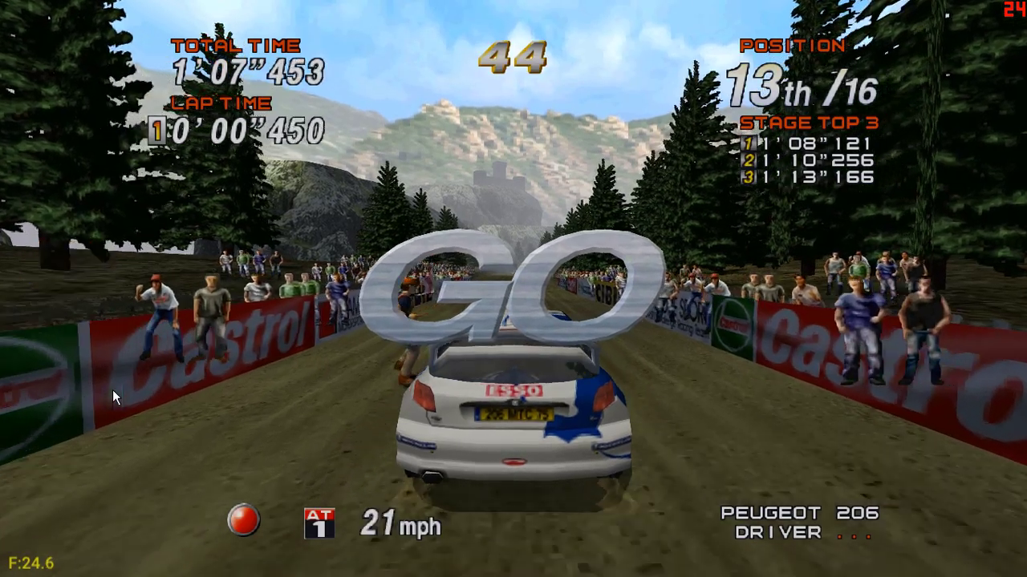
key("Up")
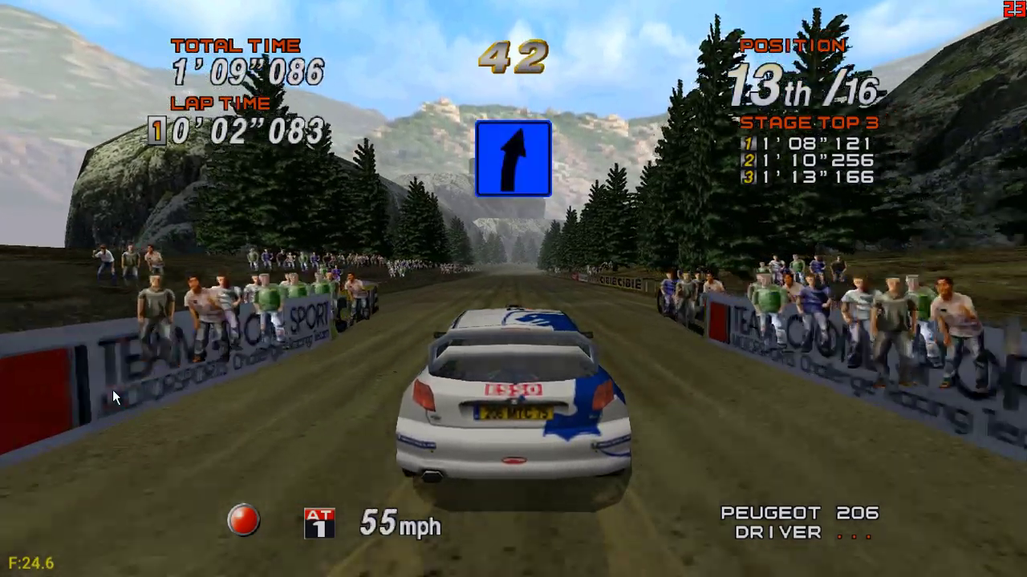
key("Up")
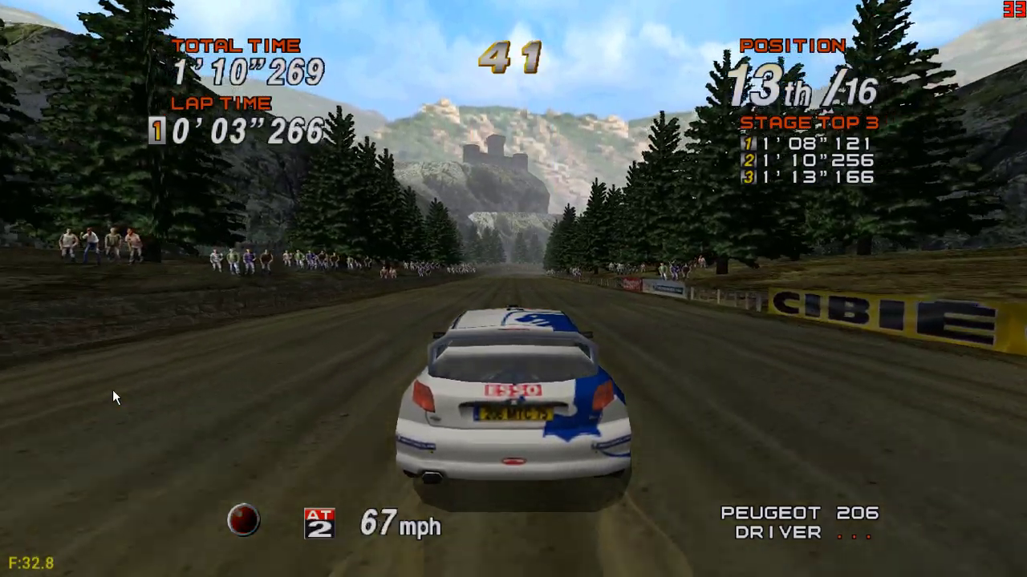
key("Up")
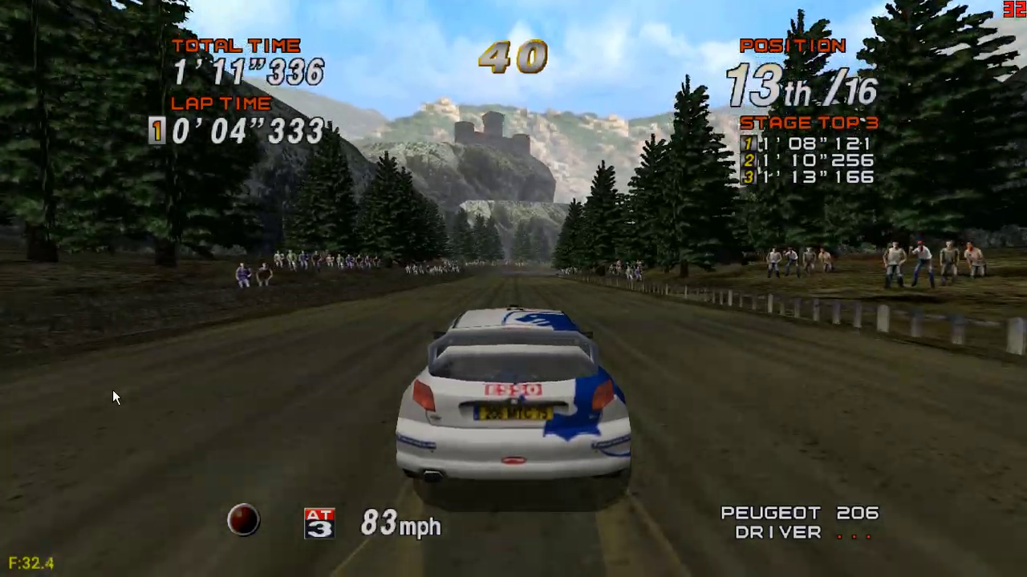
key("Up")
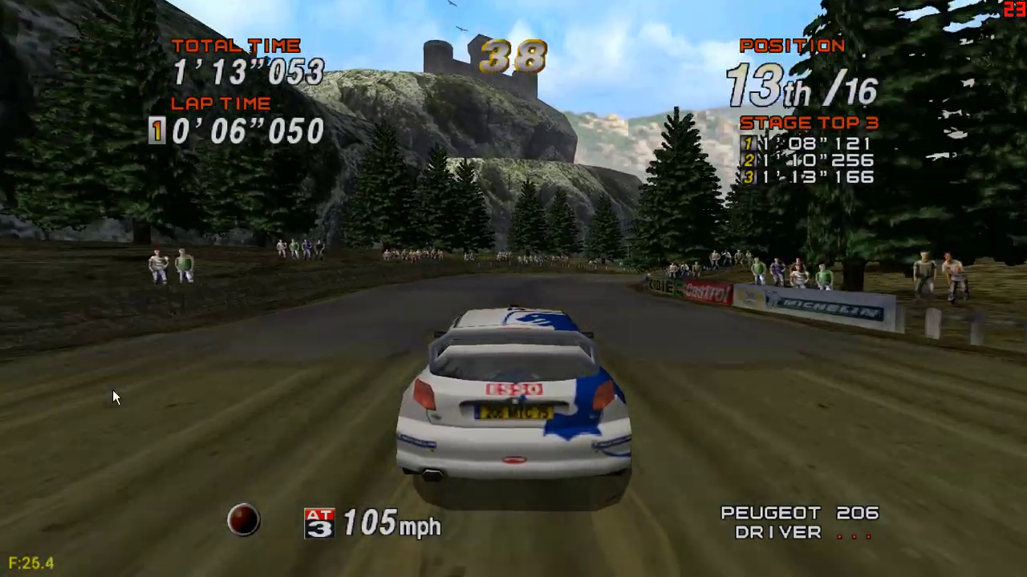
Drive the forest tarmac bends, cross the dirt patch and take the slight left-hand bend into the stone village
key("Up")
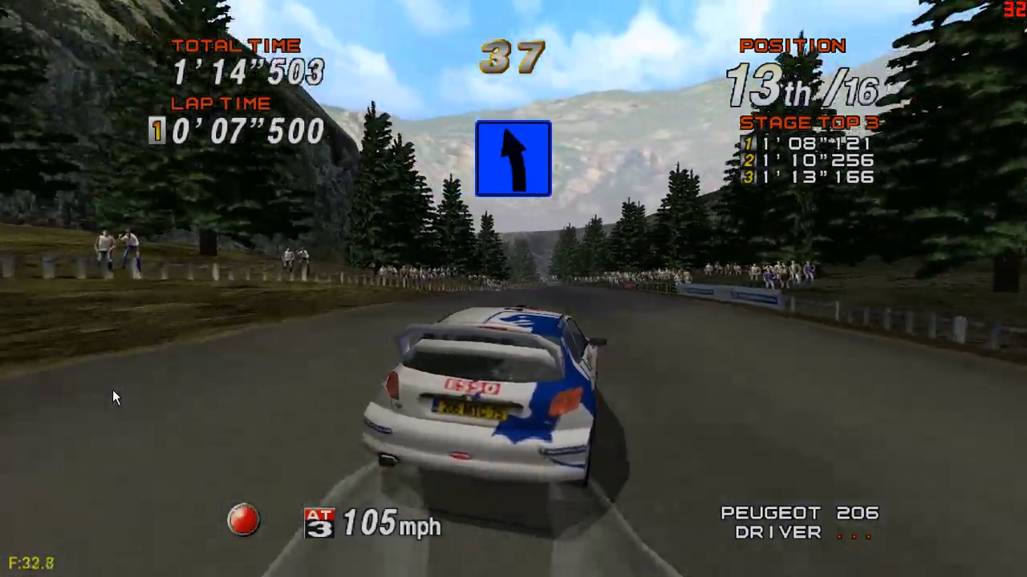
key("Up")
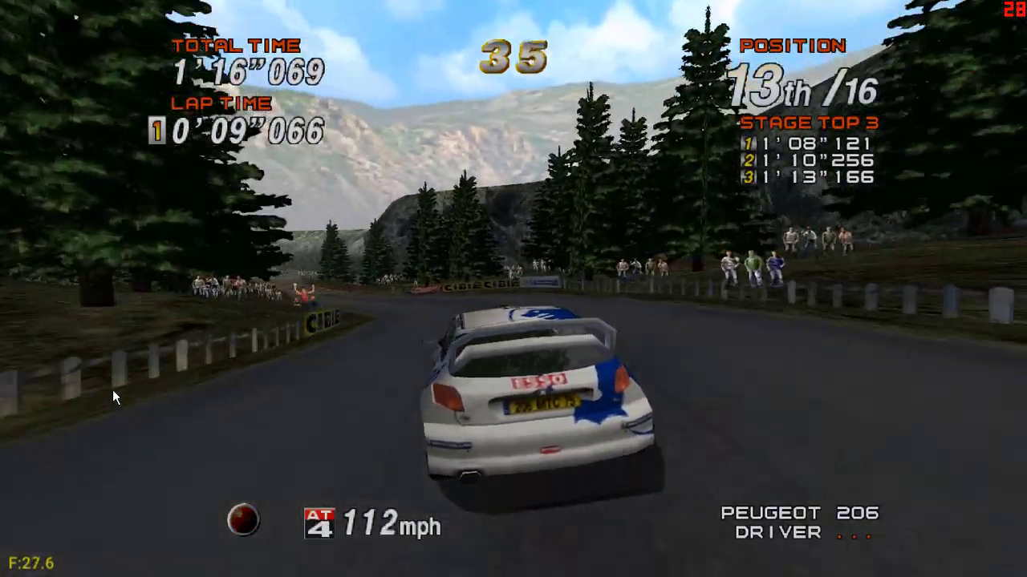
key("Up")
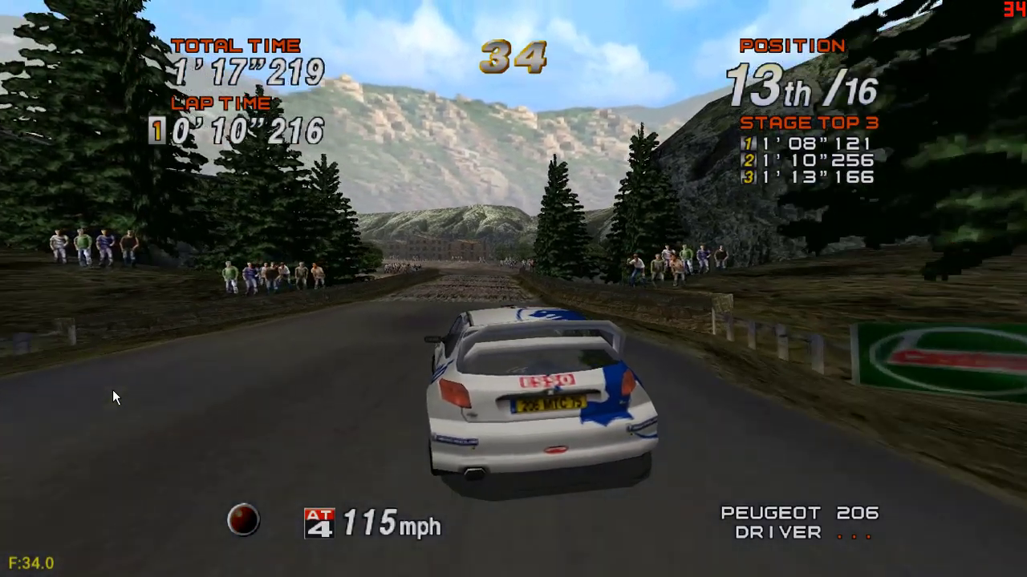
key("Up")
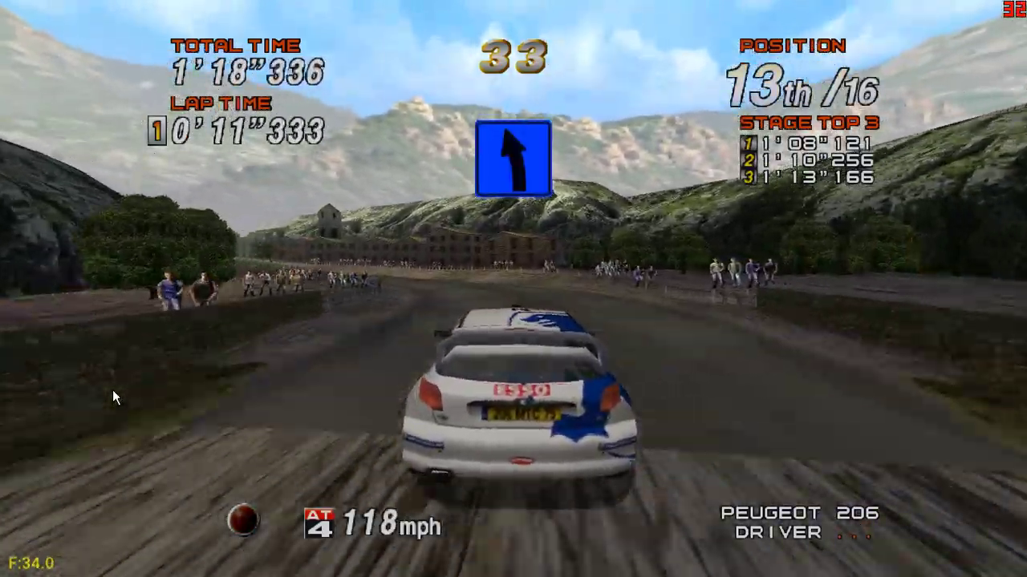
key("Up")
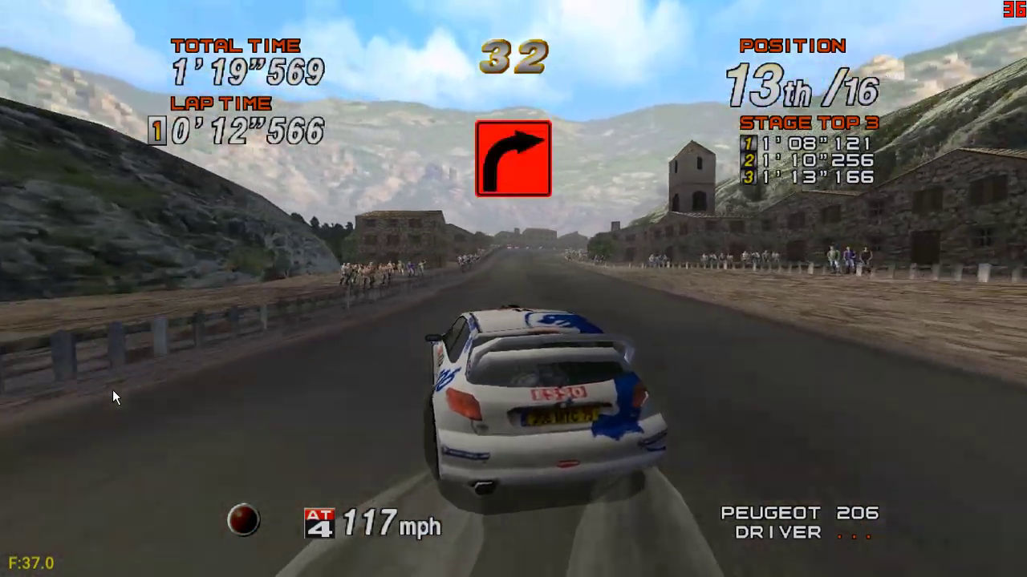
Drive between the stone houses and take the first sharp right-hand bend around the fenced inside edge
key("Up")
key("Right")
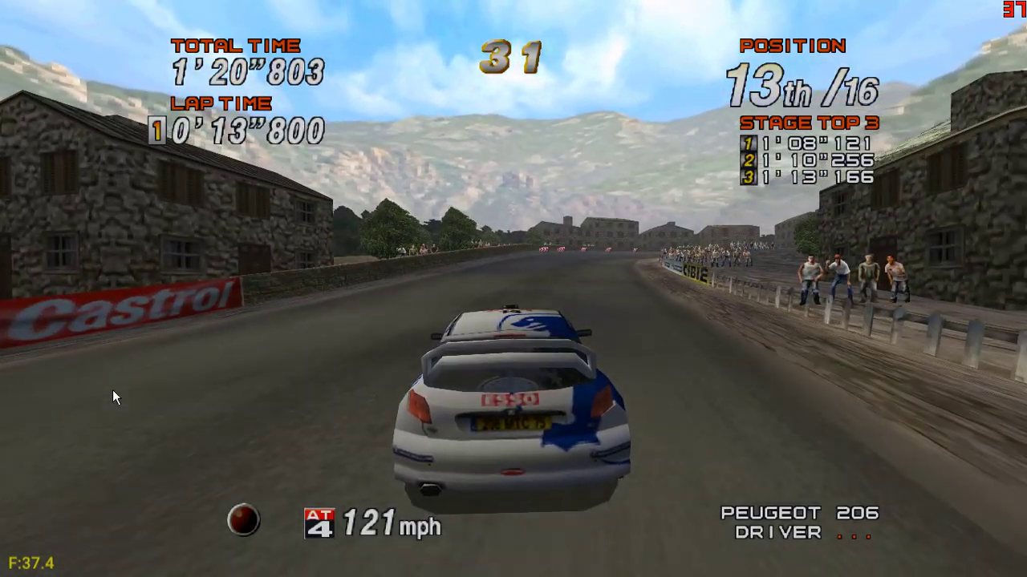
key("Up")
key("Left")
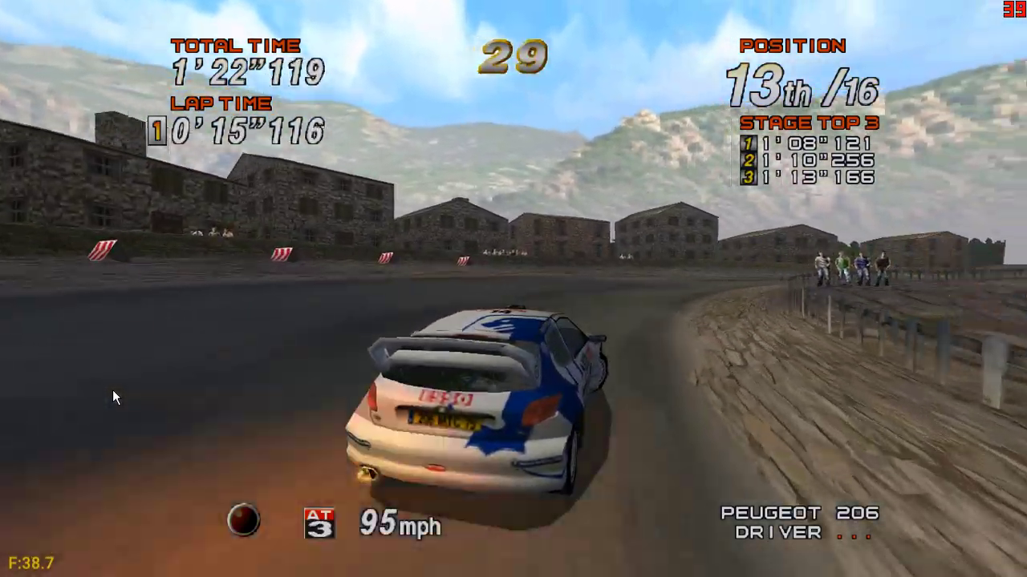
key("Up")
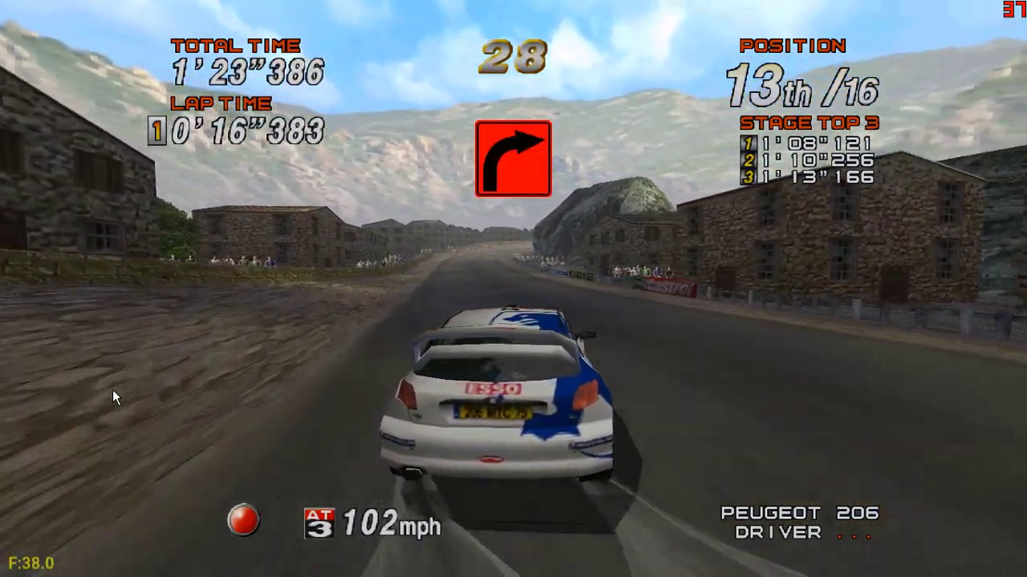
Continue past the rock face and turn into the second sharp right-hand bend by the striped barriers
key("Up")
key("Right")
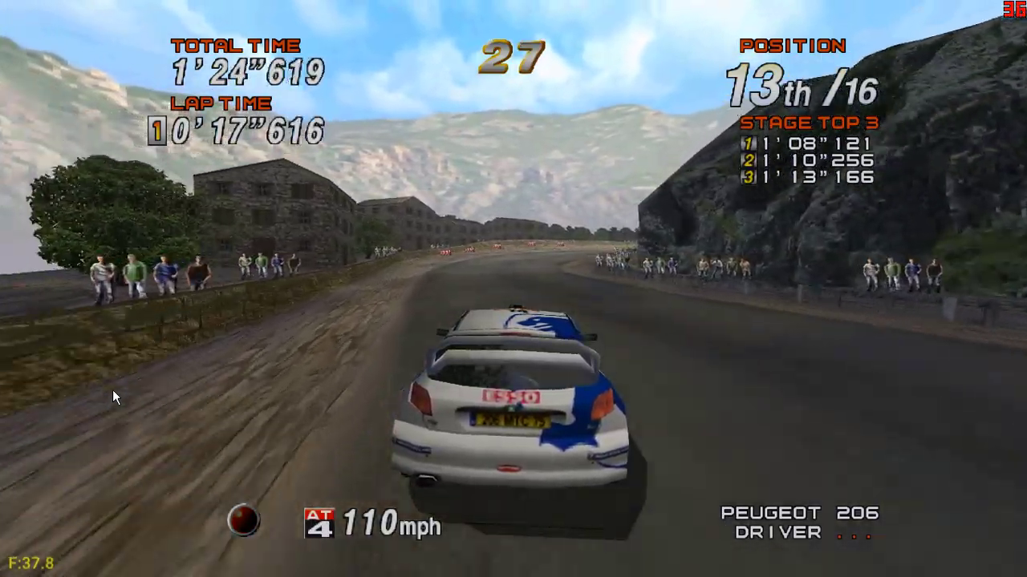
key("Up")
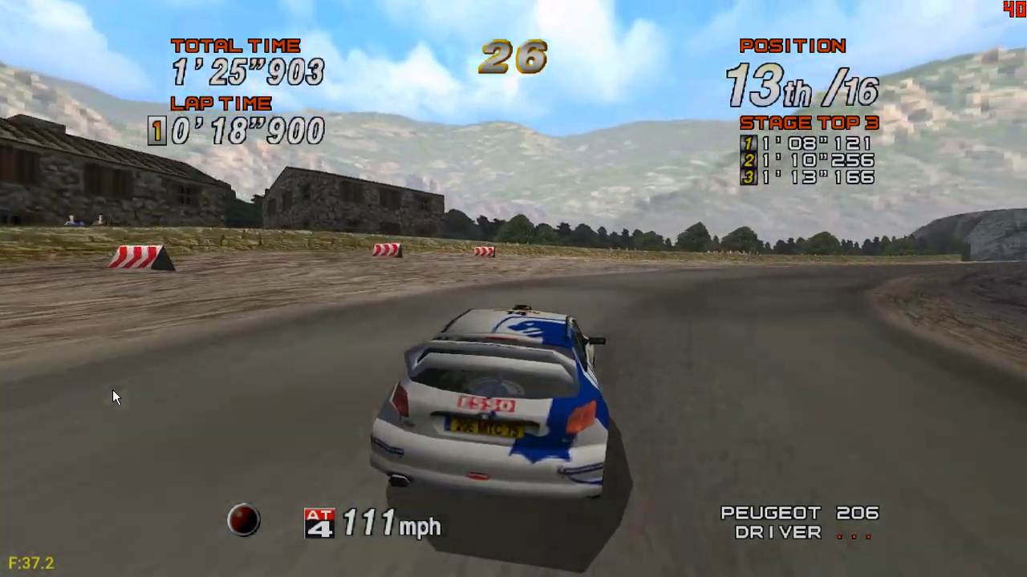
Pause the race to look over the Load State and Save State options, and resume driving
key("Tab")
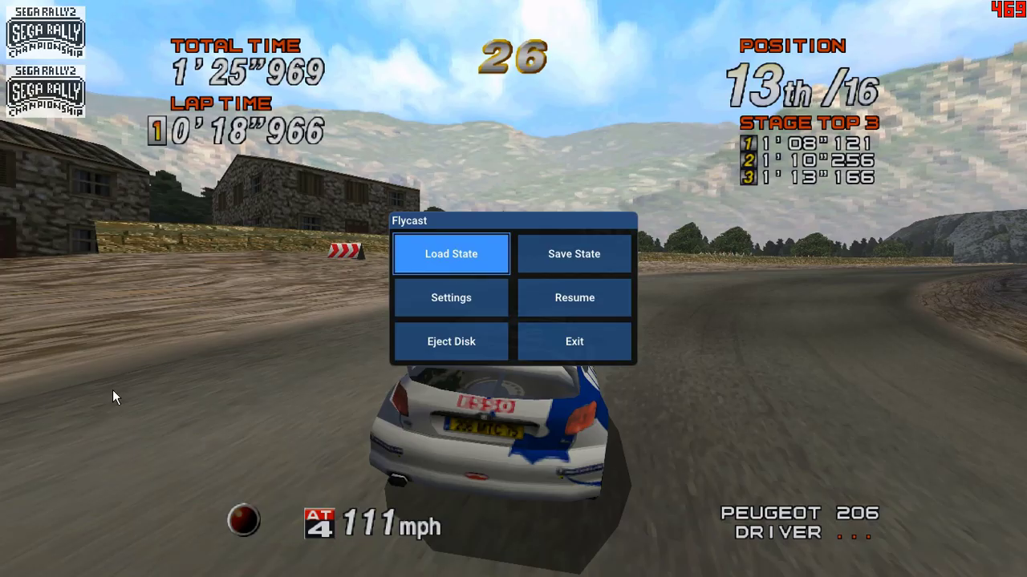
key("Right")
key("Up")
key("Down")
key("Up")
key("Down")
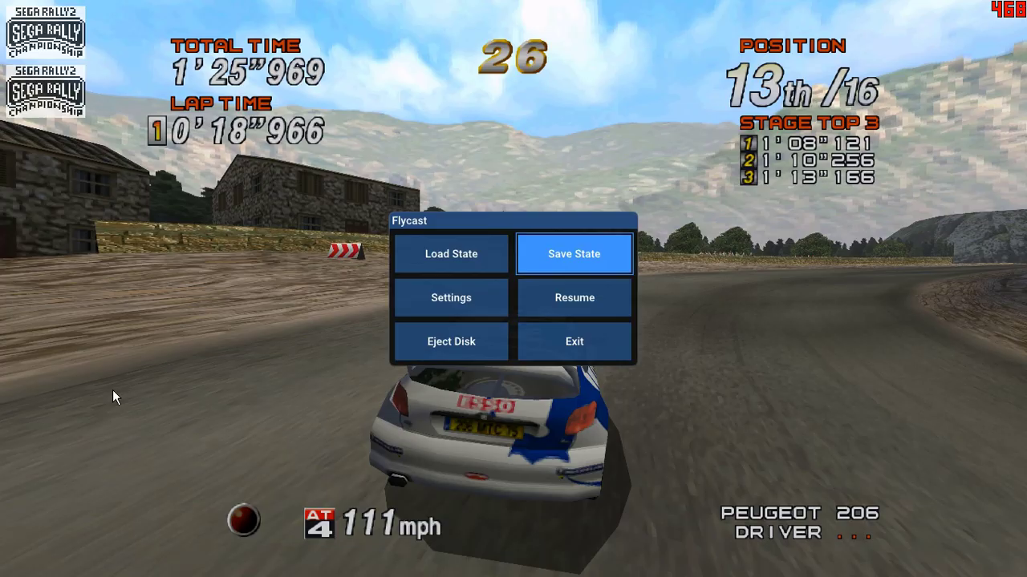
left_click(543, 312)
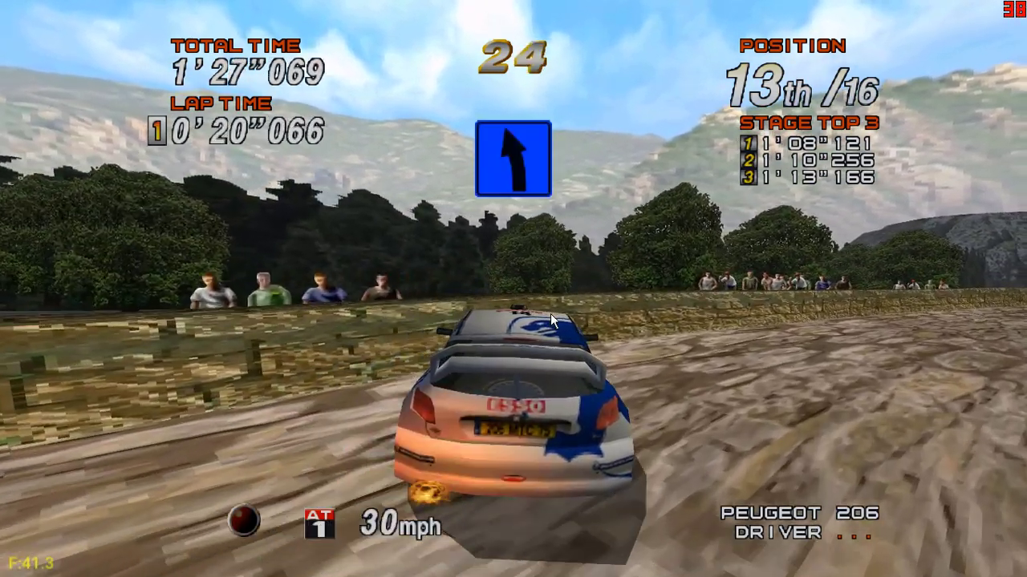
Exit Sega Rally 2 and return to the emulator's game list
key("Tab")
left_click(590, 349)
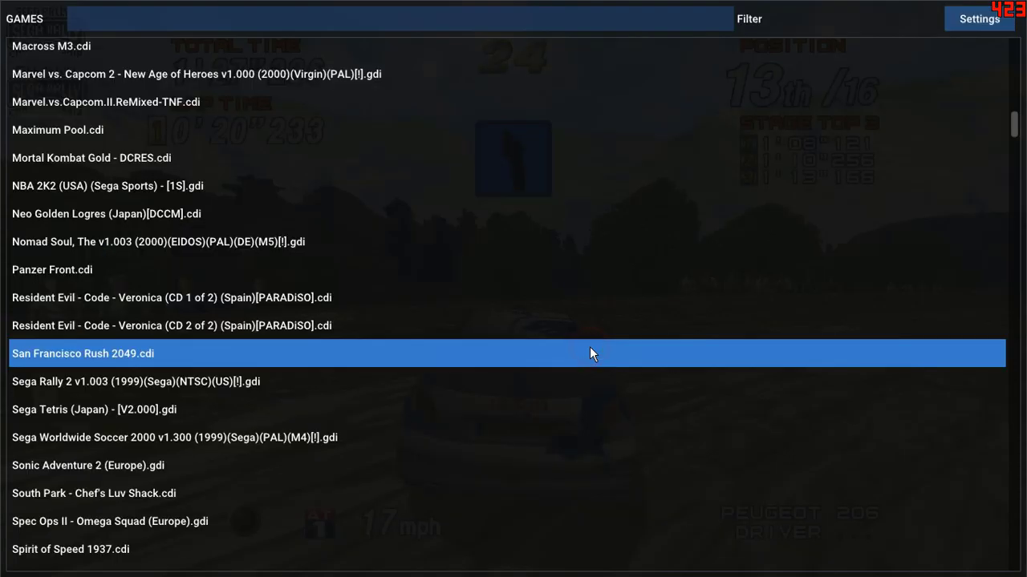
Look through the game list from the Dreamcast disc images down to the arcade zip and chd entries
scroll(515, 402, "down", 5)
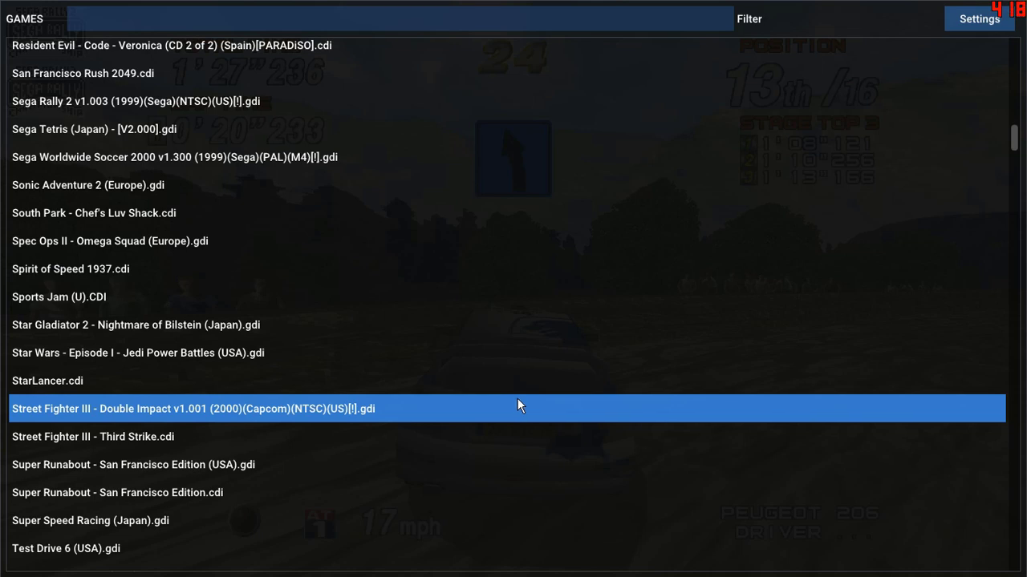
scroll(517, 399, "up", 3)
scroll(521, 396, "up", 5)
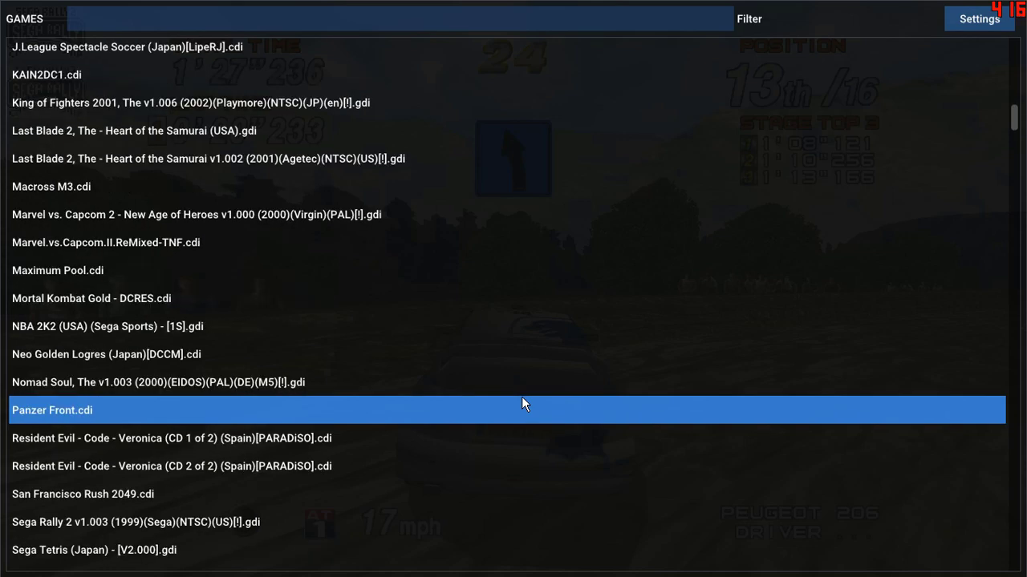
scroll(521, 397, "up", 5)
scroll(522, 396, "down", 3)
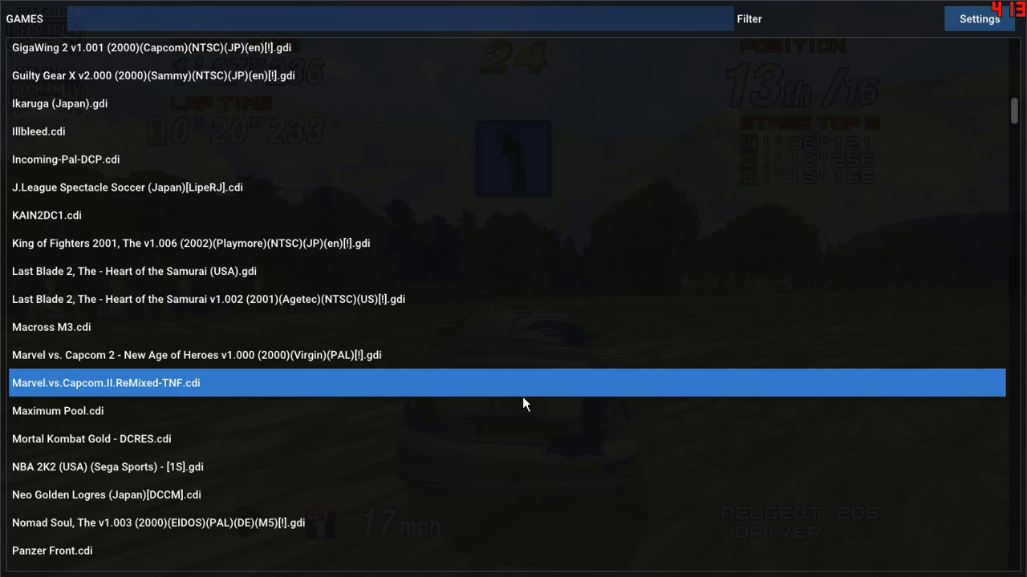
scroll(530, 401, "down", 20)
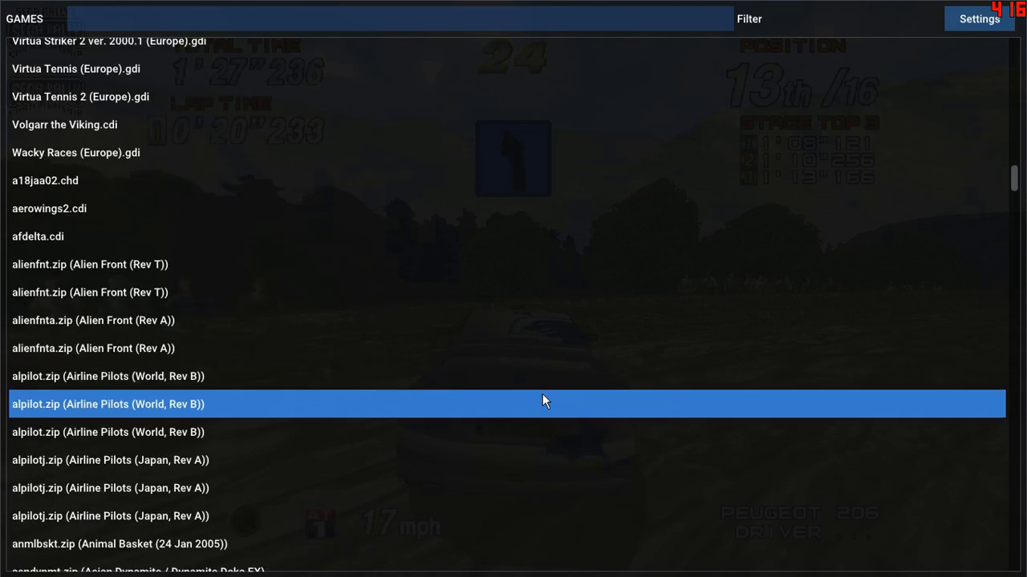
scroll(543, 399, "down", 8)
scroll(545, 401, "down", 5)
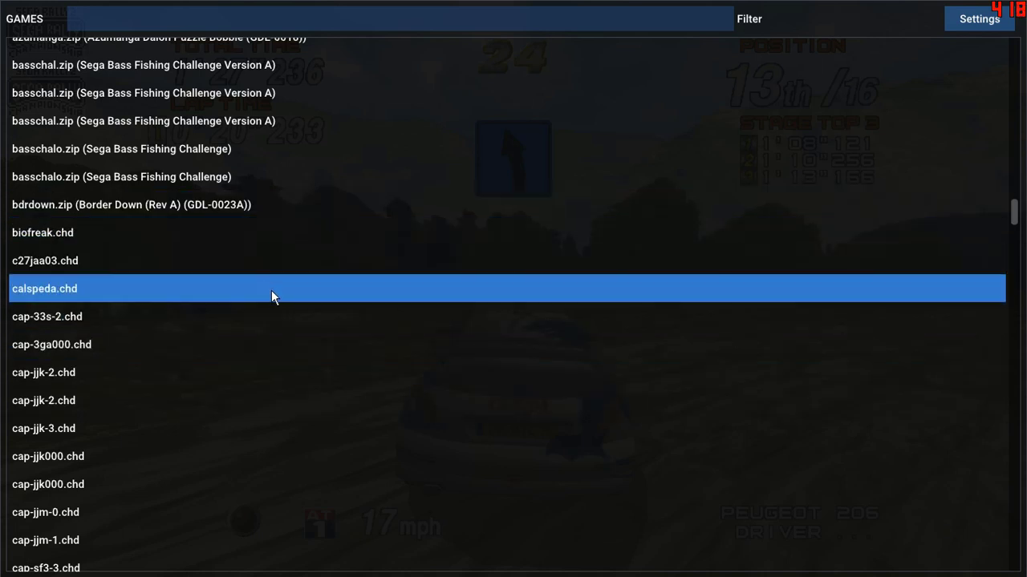
Try to launch cap-sf3-3.chd, and exit back to the game list
scroll(277, 301, "down", 5)
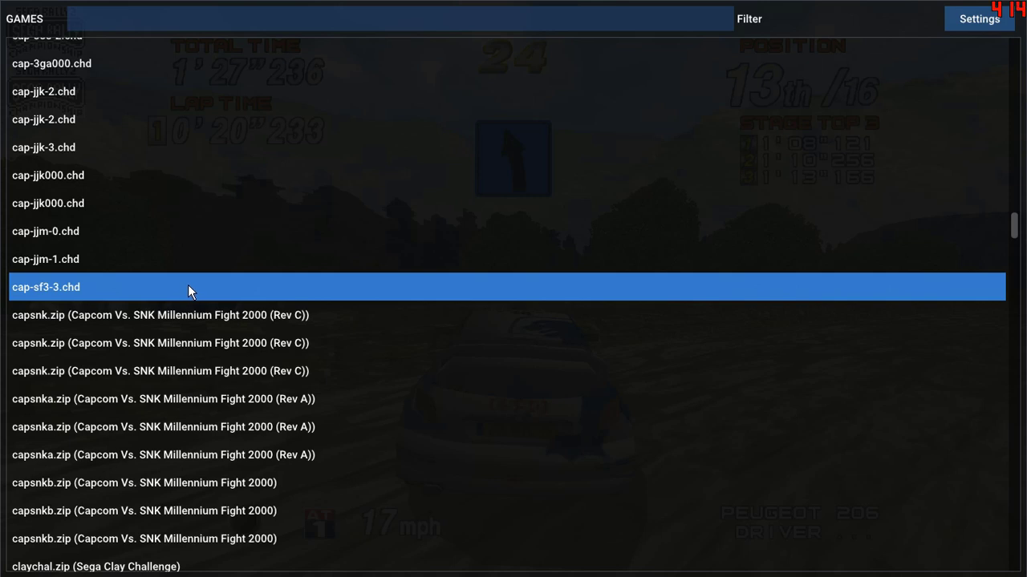
left_click(188, 288)
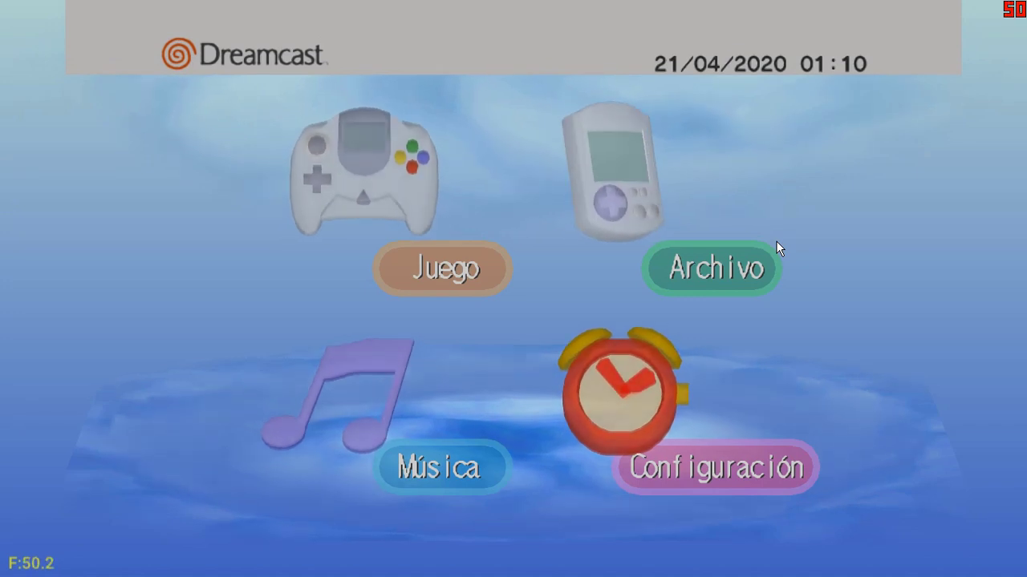
key("Tab")
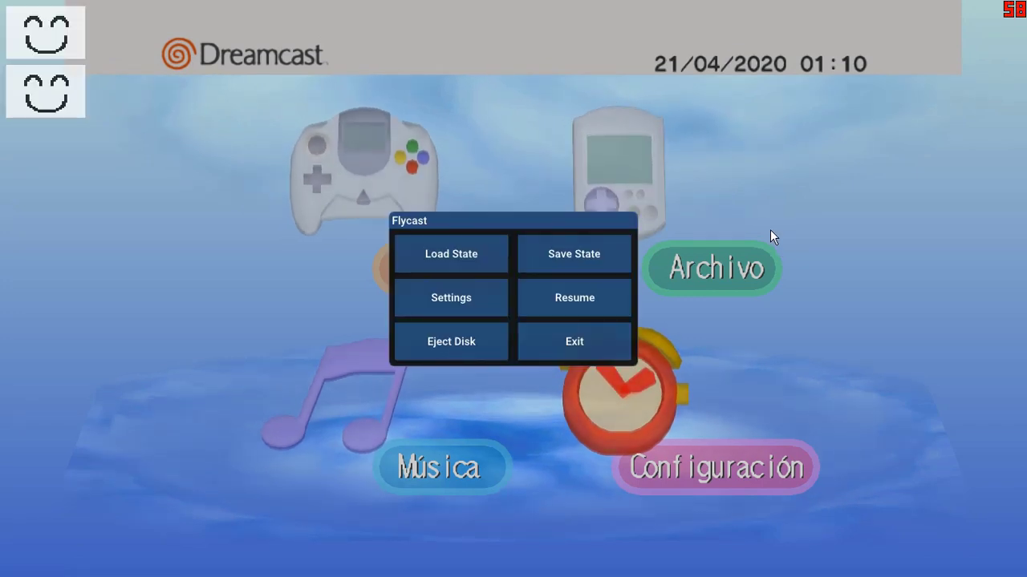
left_click(538, 334)
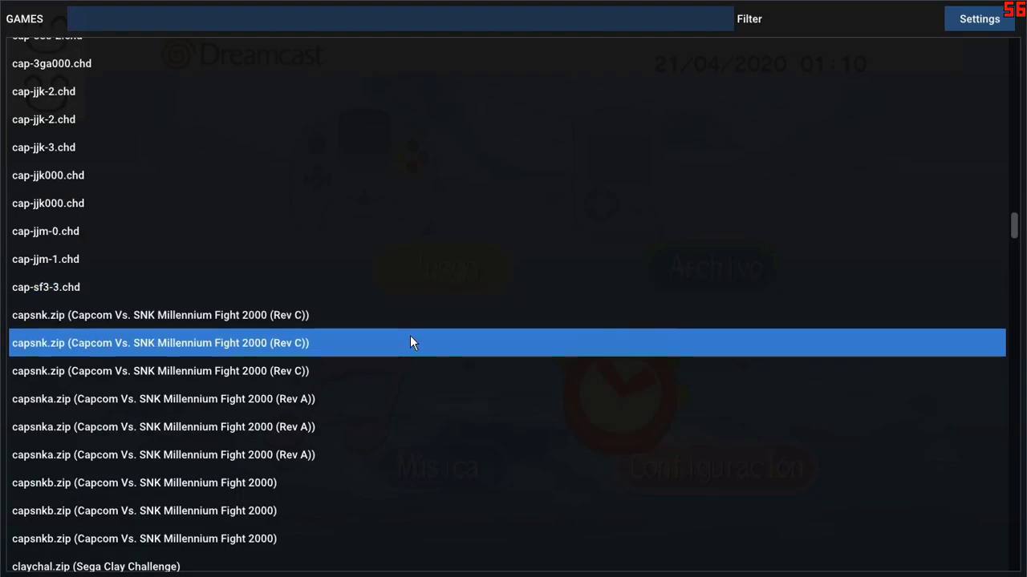
Review the arcade entries from Capcom Vs. SNK Millennium Fight 2000 through Sushi Bar, and return to the cap-* files
scroll(409, 343, "down", 4)
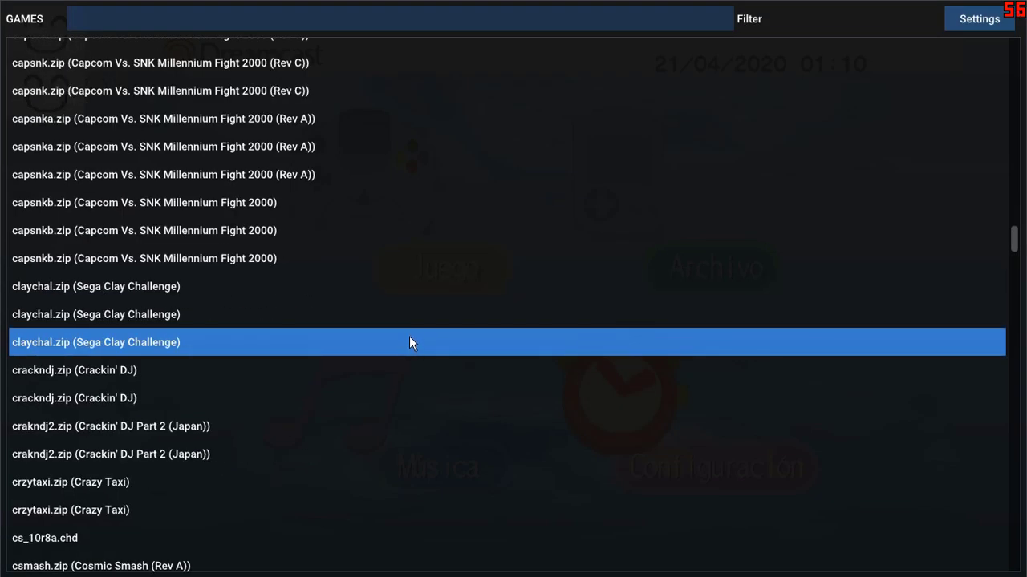
scroll(410, 341, "down", 10)
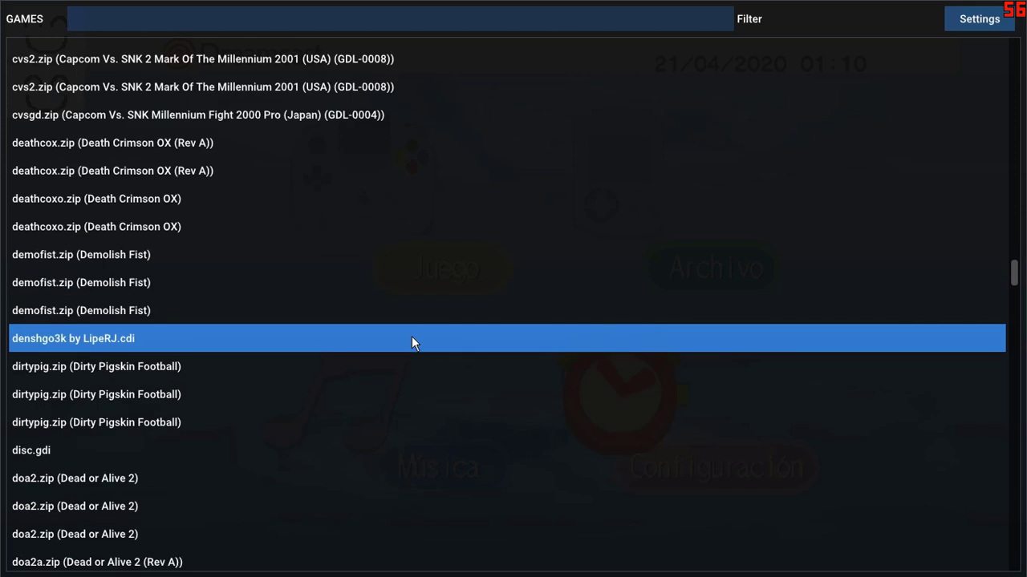
scroll(412, 342, "up", 2)
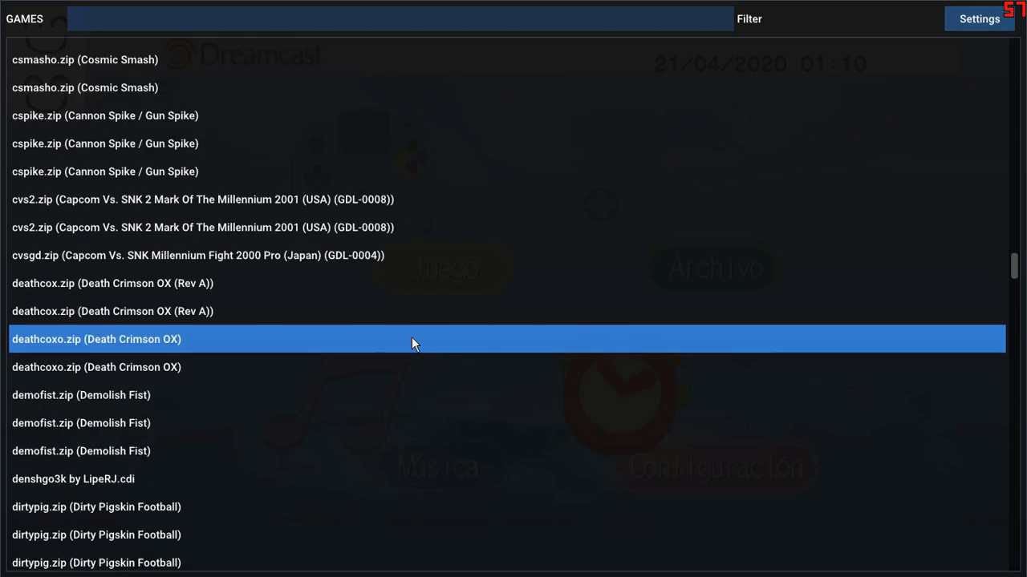
scroll(412, 337, "down", 20)
scroll(415, 344, "down", 20)
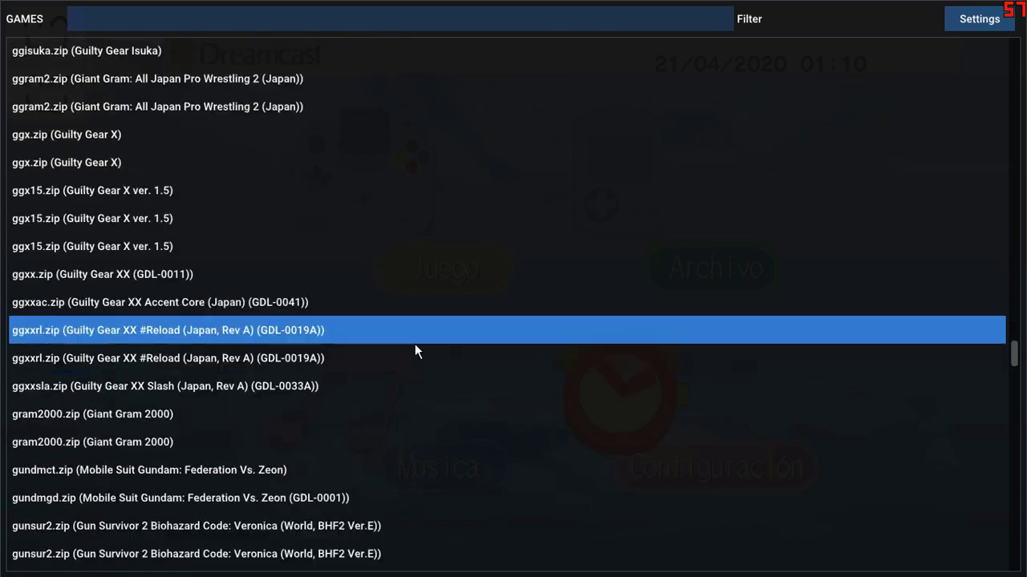
scroll(417, 347, "down", 8)
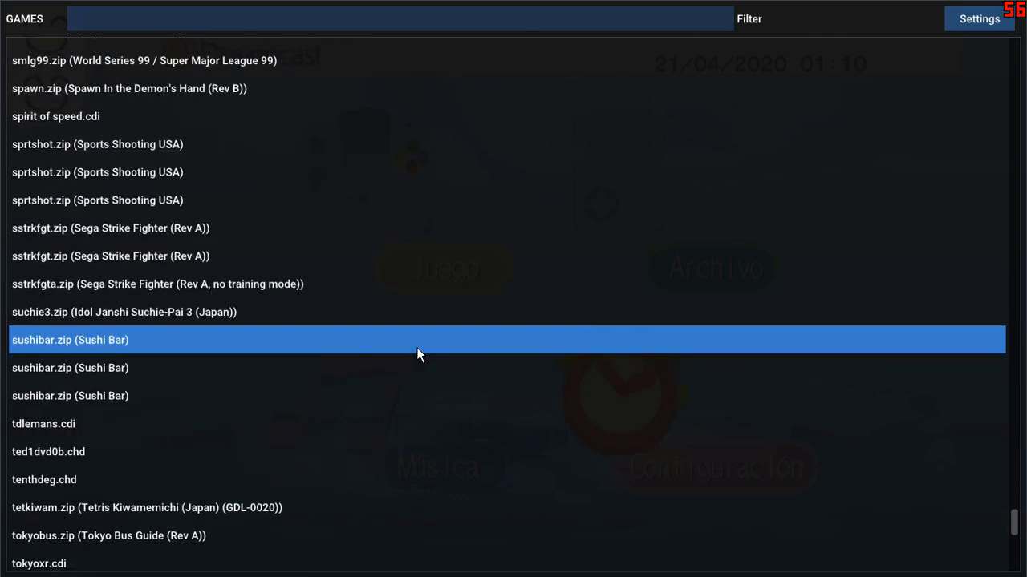
scroll(416, 347, "up", 8)
scroll(417, 347, "up", 15)
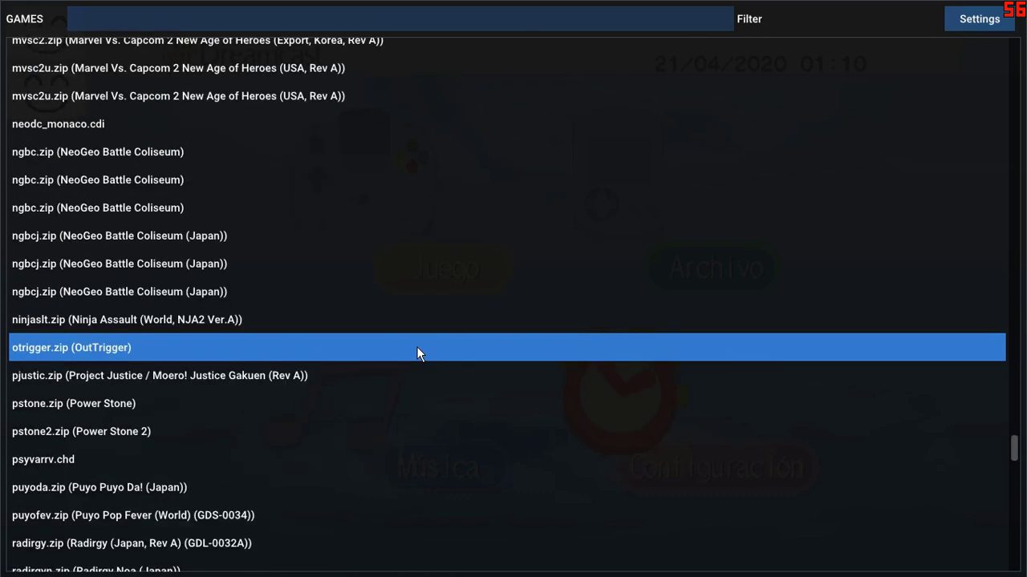
scroll(416, 346, "up", 10)
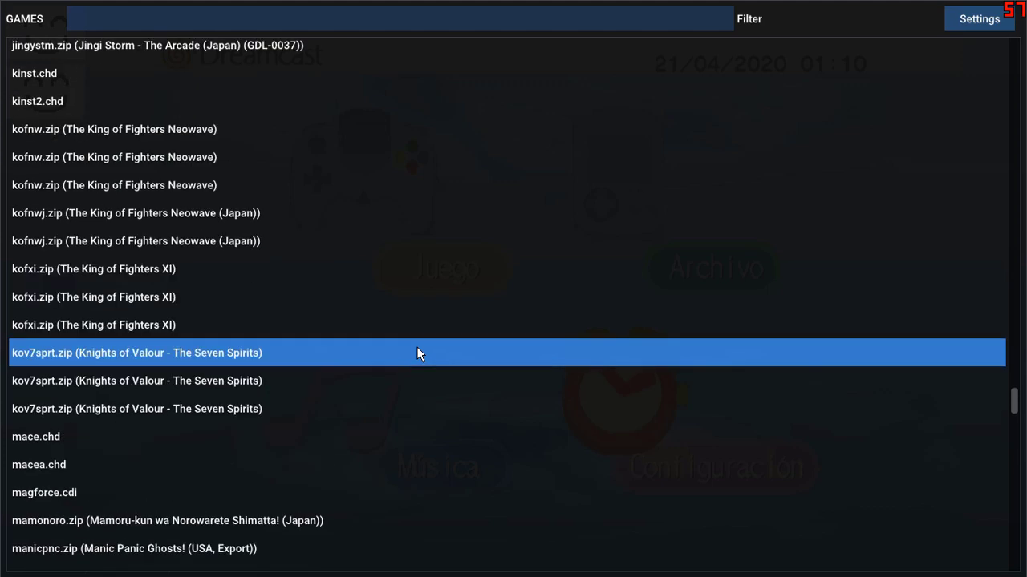
scroll(419, 347, "up", 15)
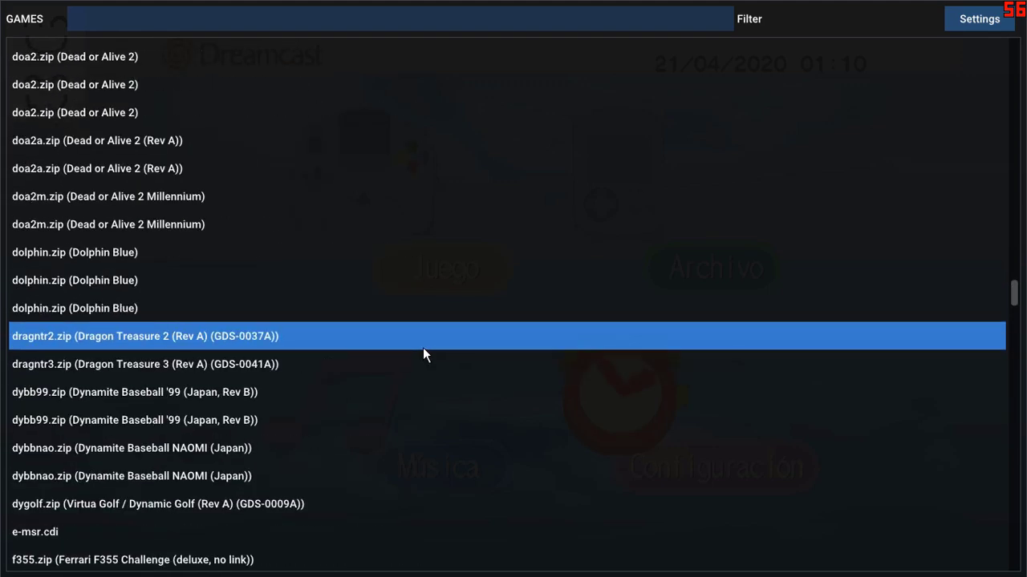
scroll(423, 356, "up", 5)
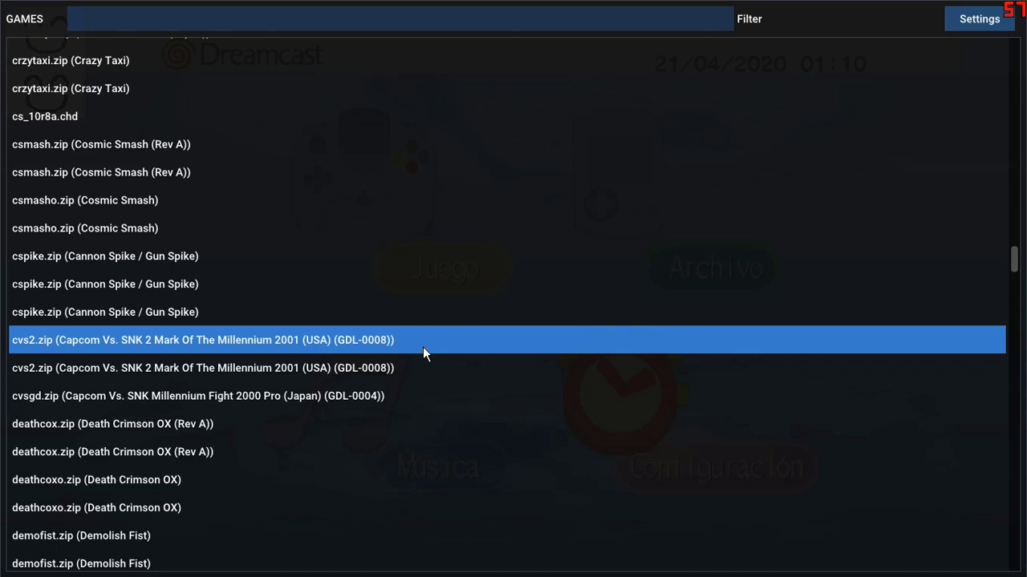
scroll(422, 346, "up", 15)
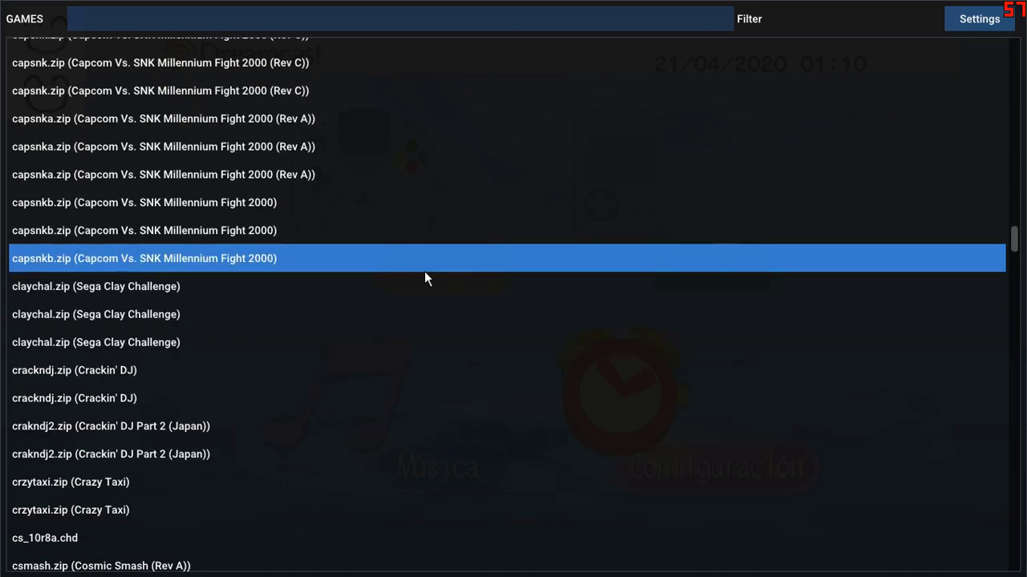
scroll(433, 276, "up", 10)
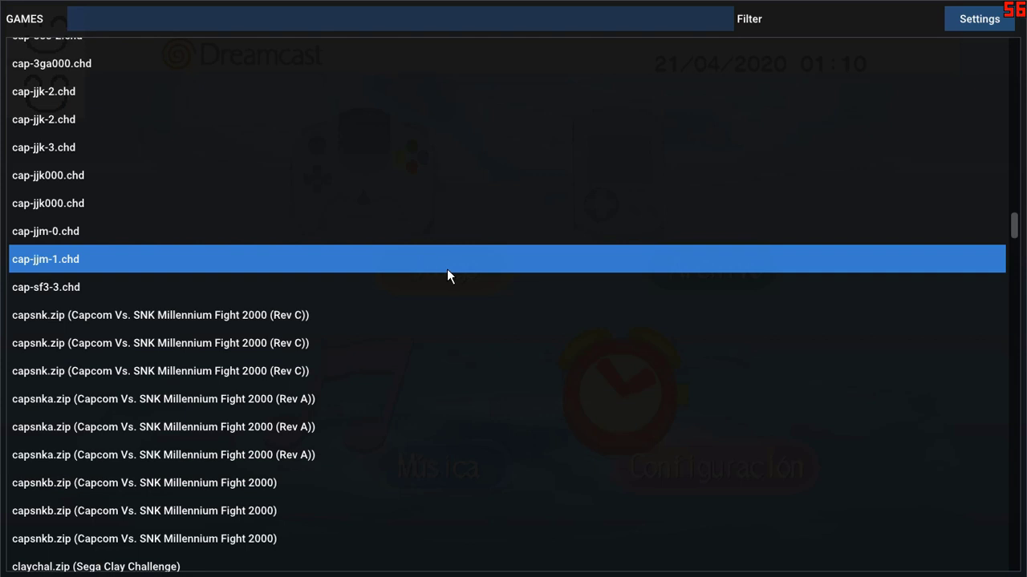
Try to launch cvs2.zip (Capcom Vs. SNK 2) and cvsgd.zip (Capcom Vs. SNK Millennium Fight 2000 Pro)
scroll(449, 332, "down", 5)
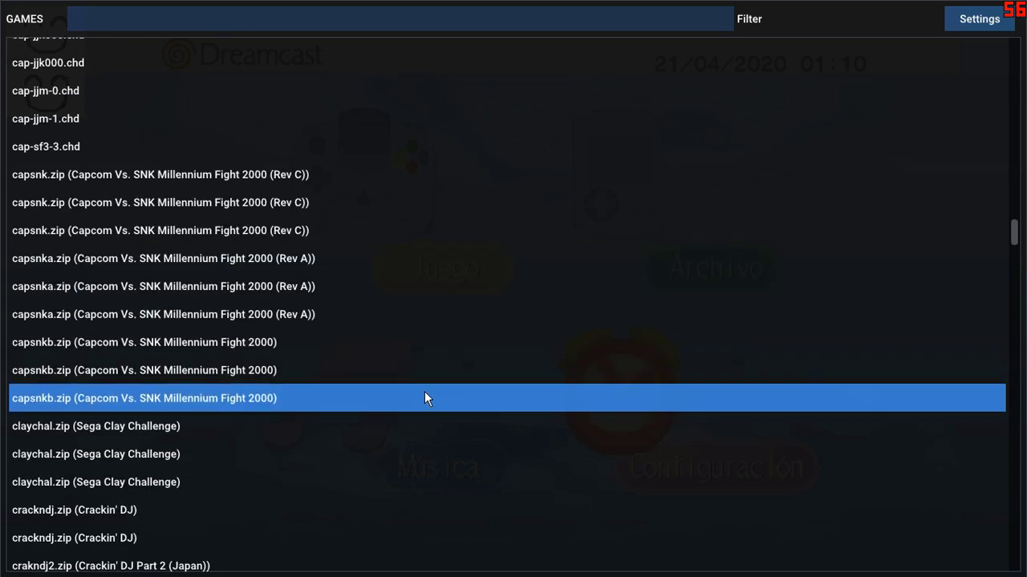
scroll(425, 391, "down", 5)
scroll(431, 392, "down", 5)
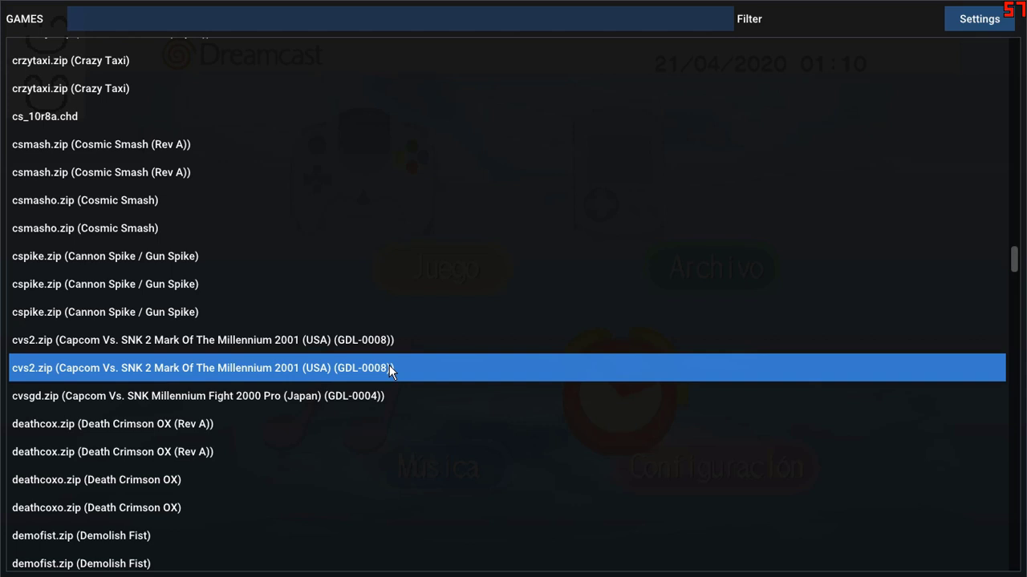
left_click(389, 365)
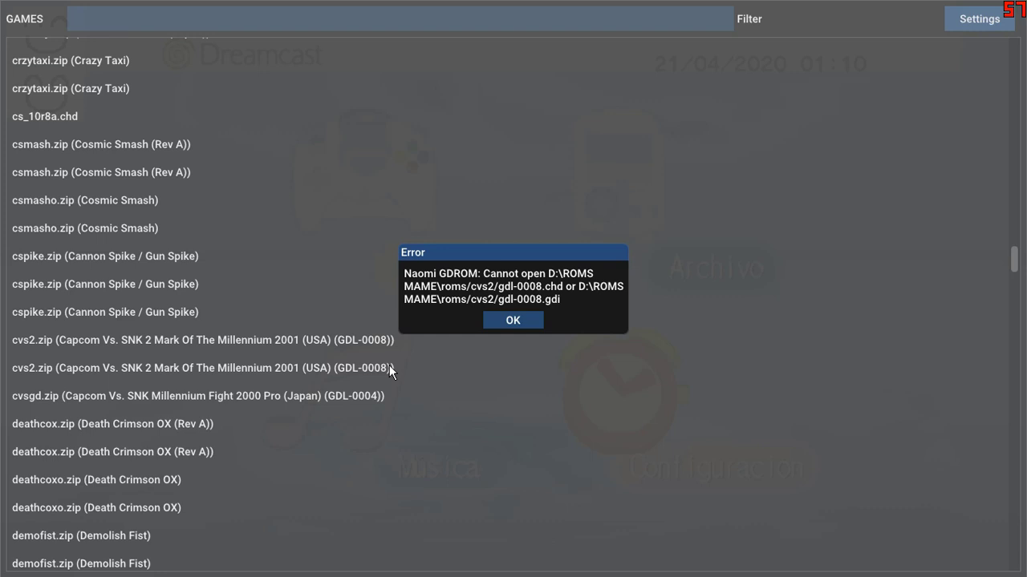
left_click(524, 326)
left_click(346, 403)
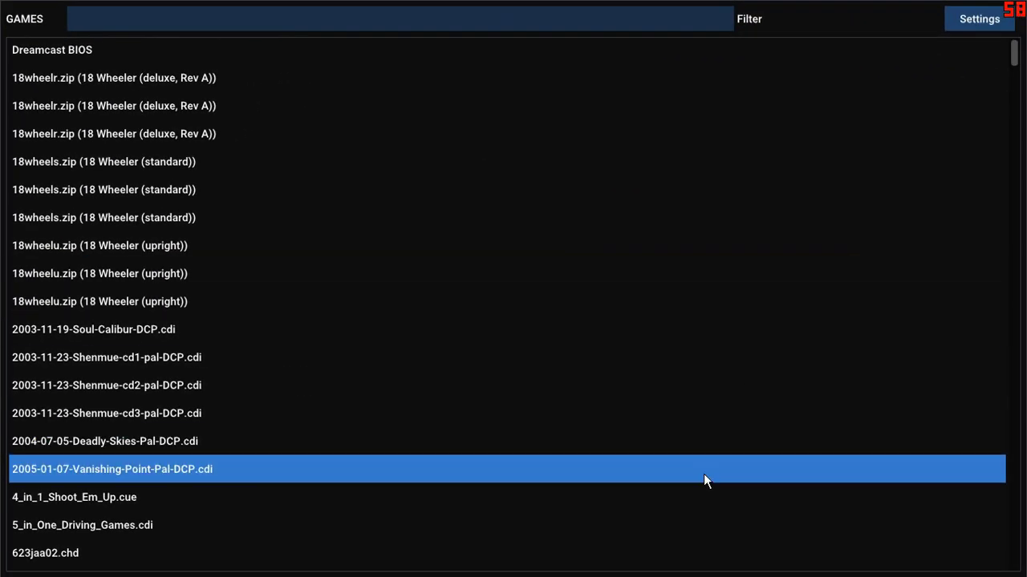
Find the first capsnk.zip entry (Capcom Vs. SNK Millennium Fight 2000 (Rev C)) in the game list and launch it
scroll(718, 343, "down", 5)
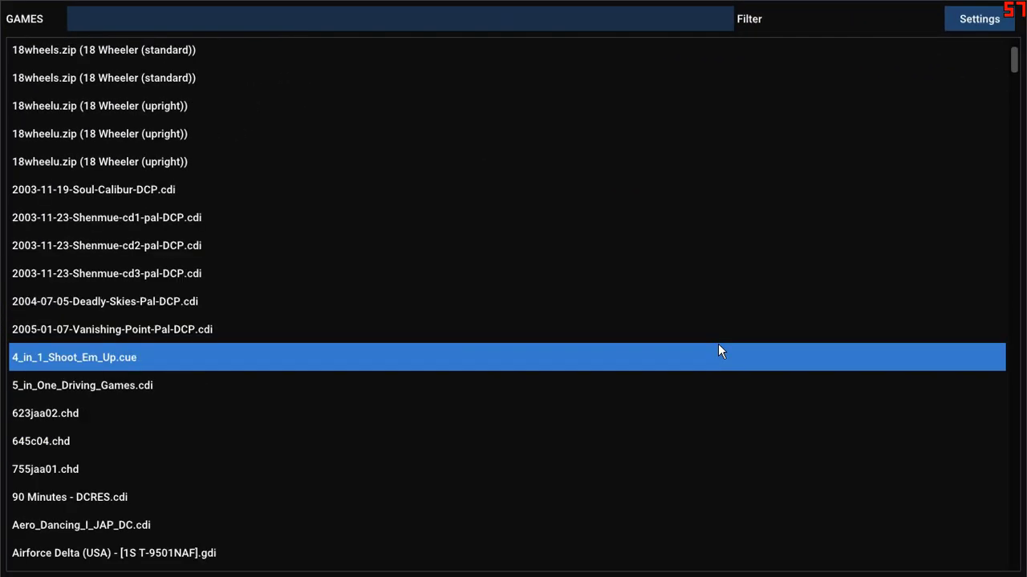
scroll(695, 289, "down", 5)
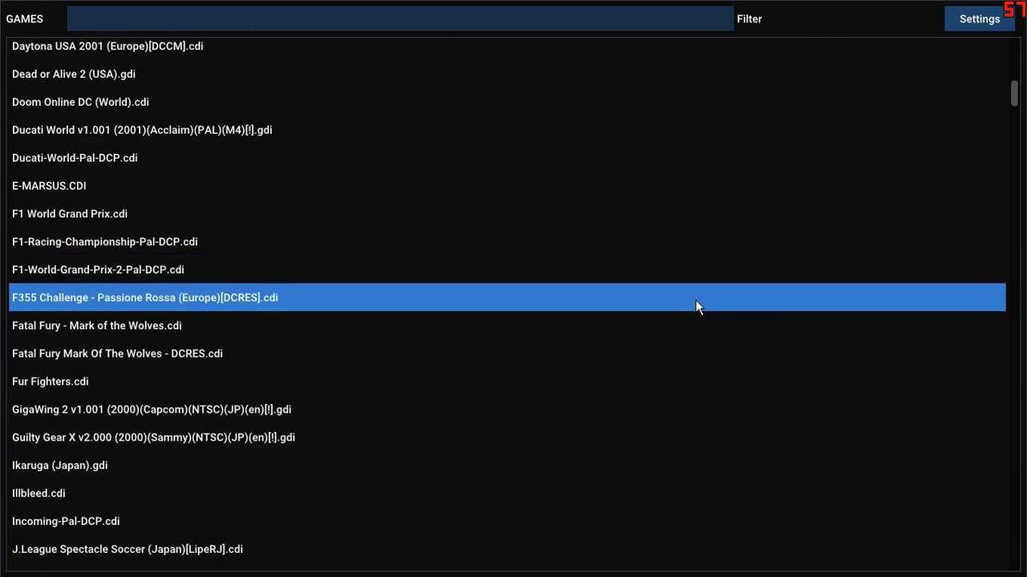
scroll(696, 304, "up", 3)
scroll(702, 308, "down", 20)
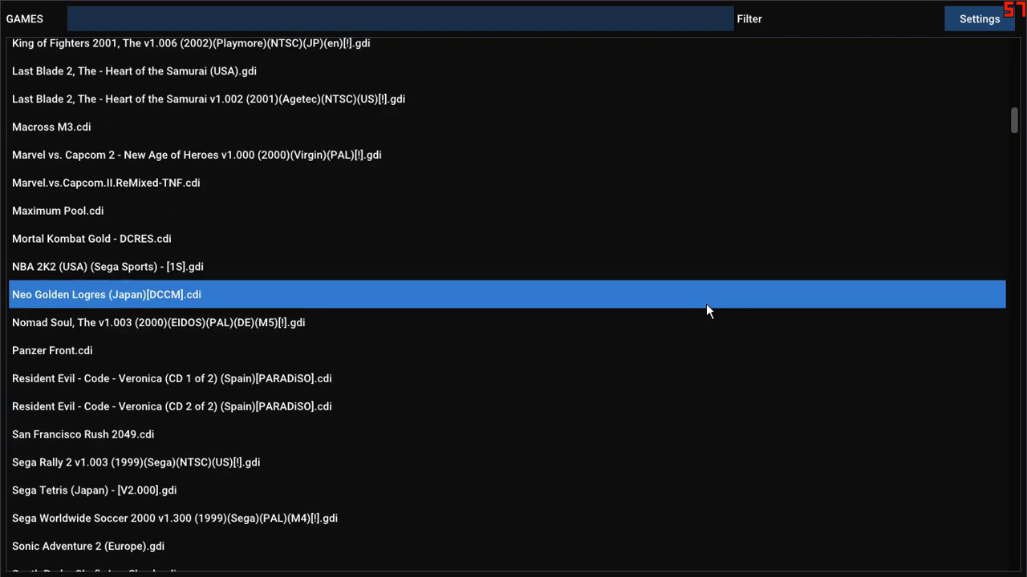
scroll(701, 318, "down", 6)
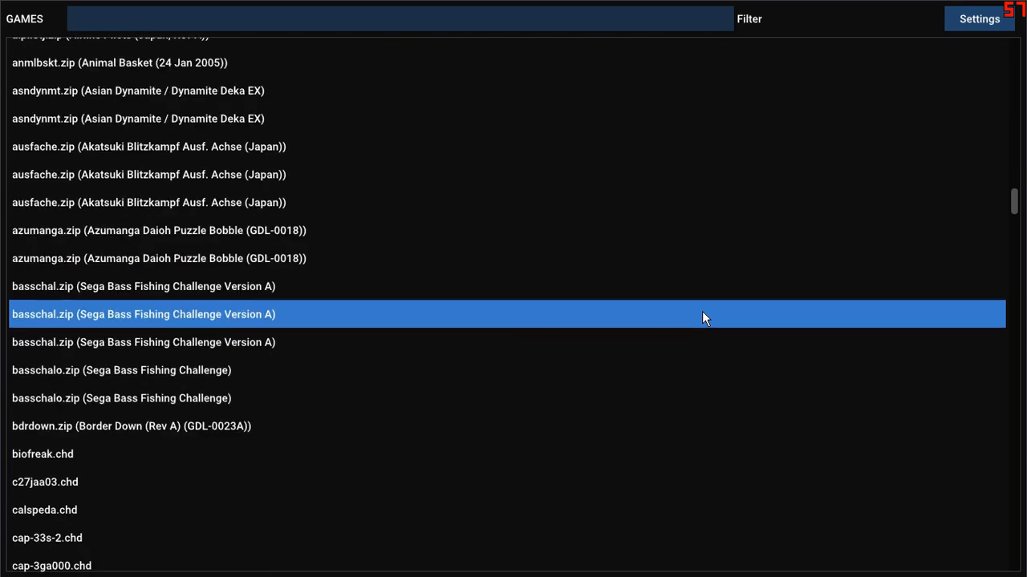
scroll(701, 317, "down", 5)
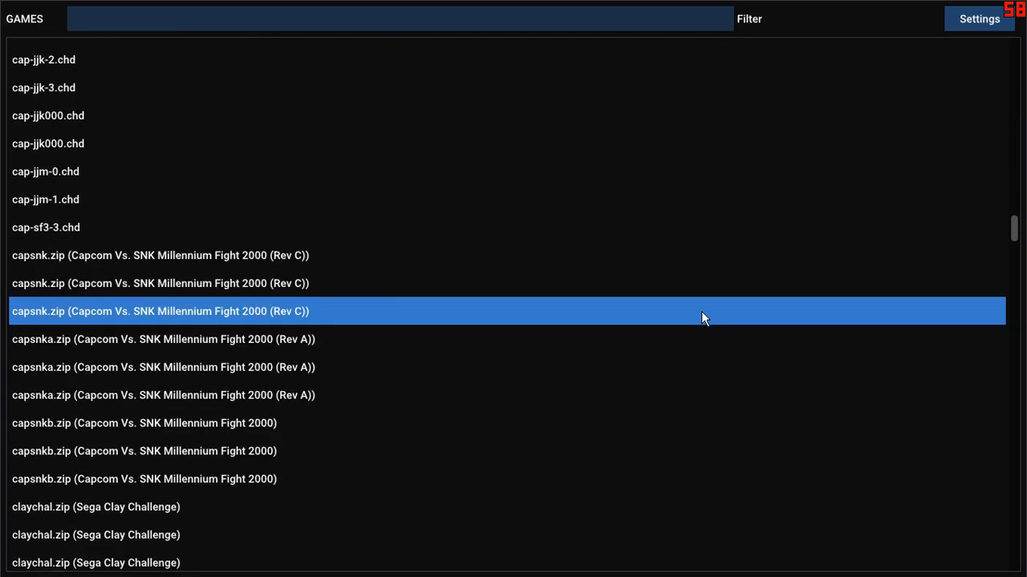
scroll(701, 318, "down", 3)
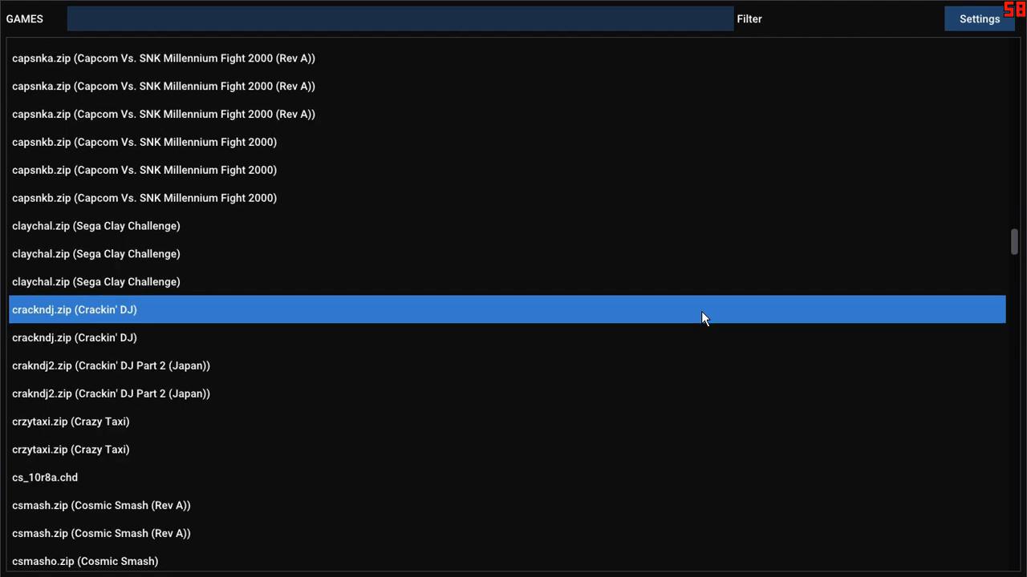
scroll(700, 319, "up", 2)
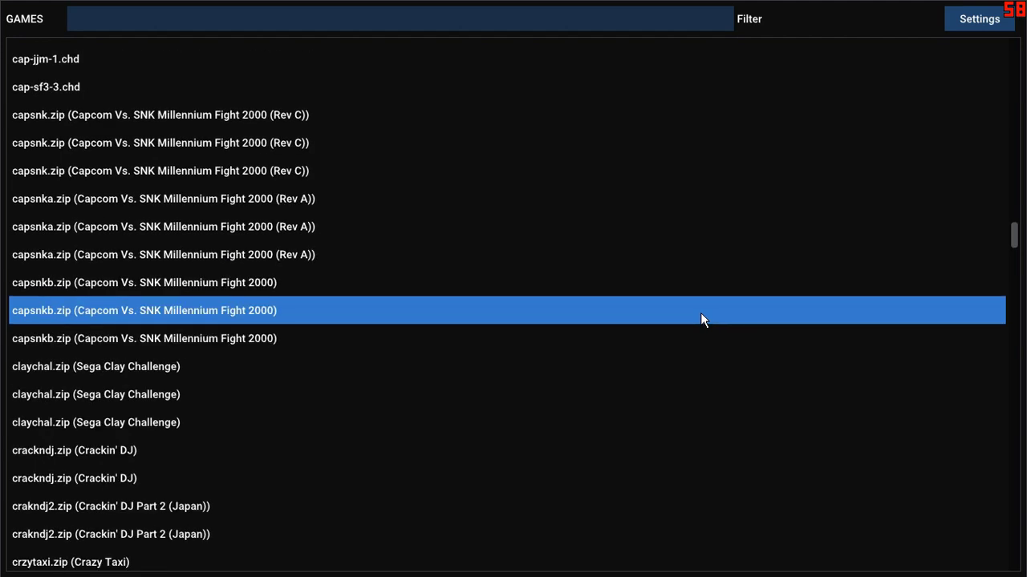
left_click(428, 115)
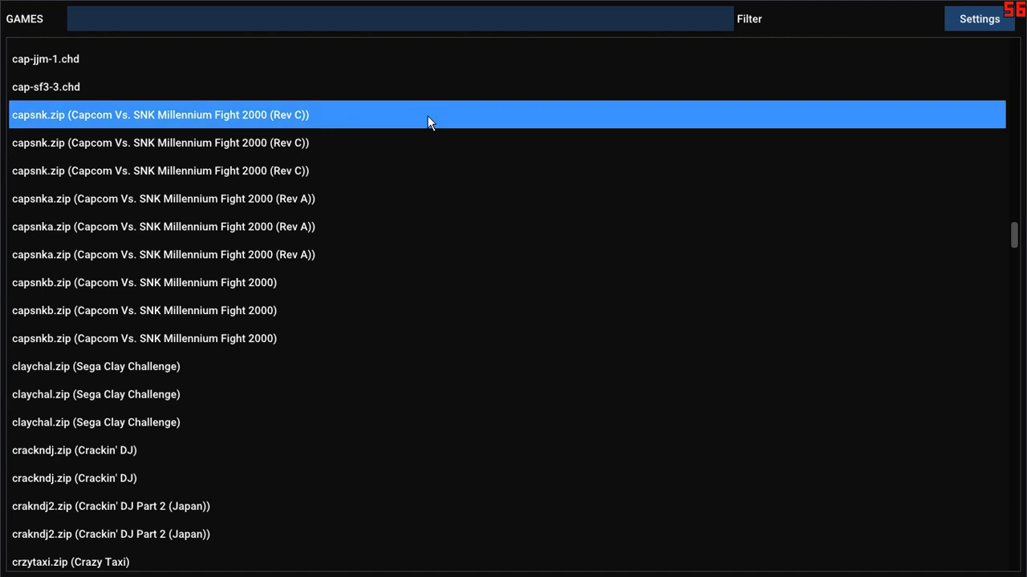
double_click(427, 116)
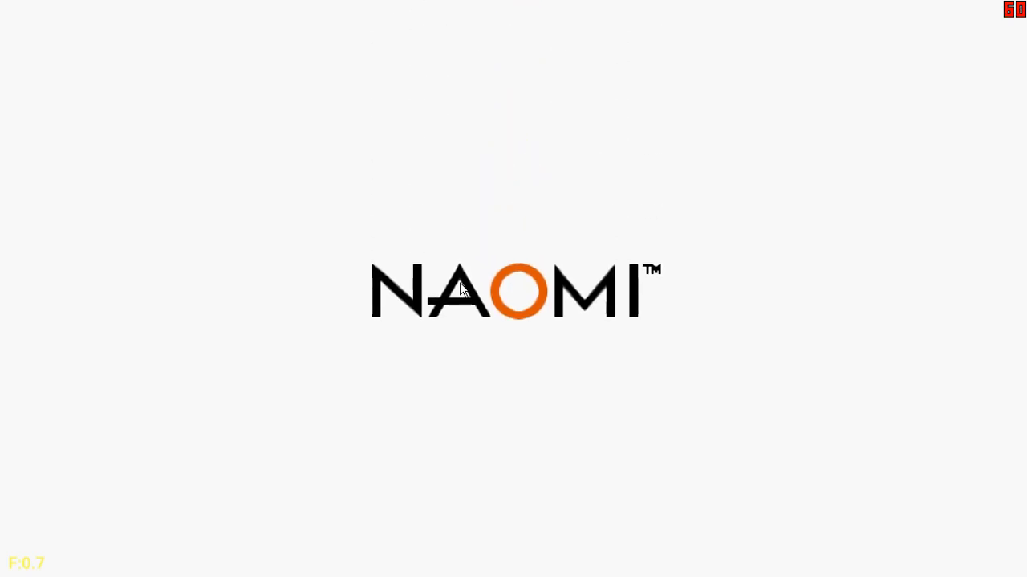